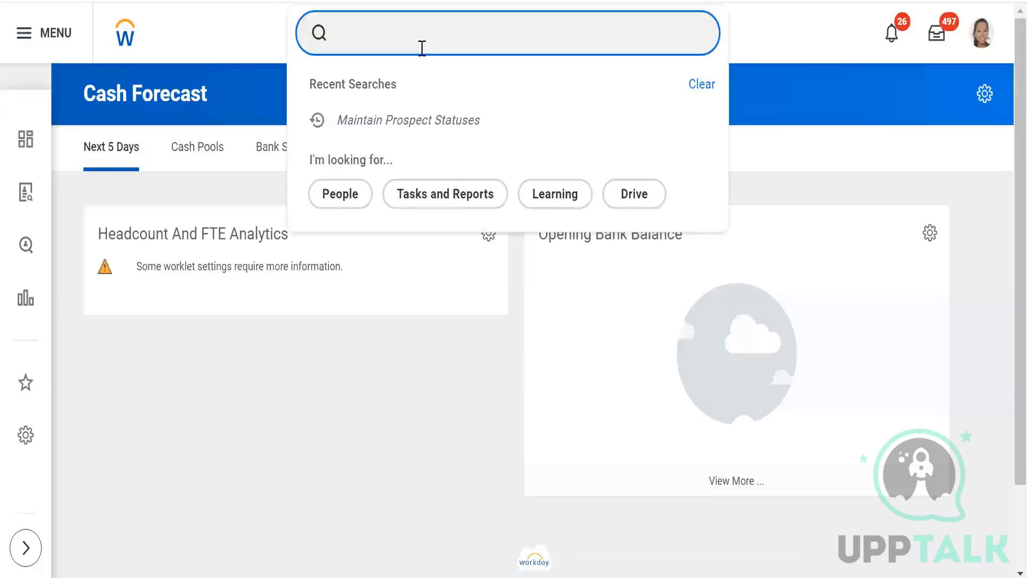
Find the Maintain Prospect Statuses task, review its list of prospect statuses, and cancel without saving
text(mai)
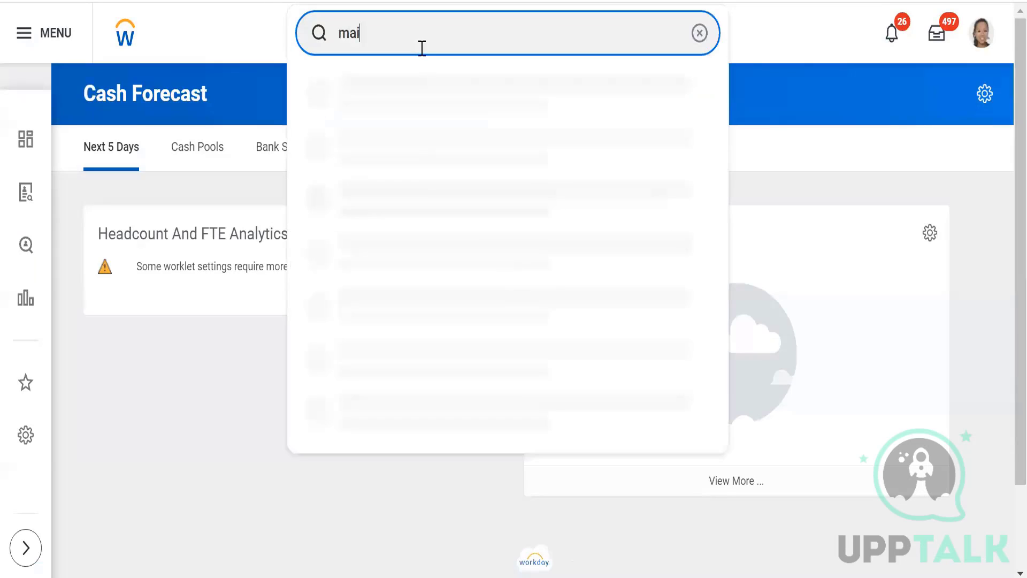
text(ntain )
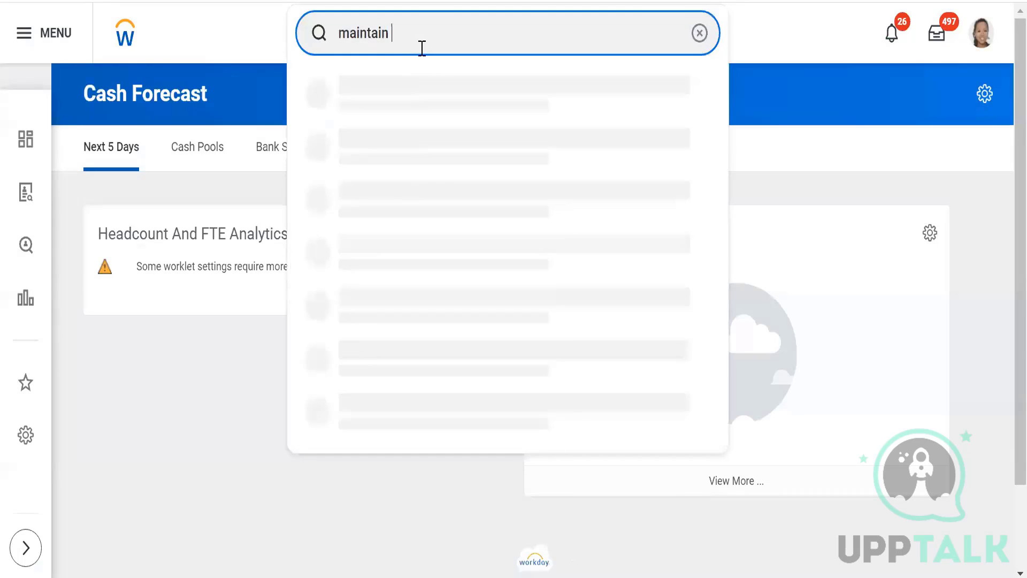
text(prospect )
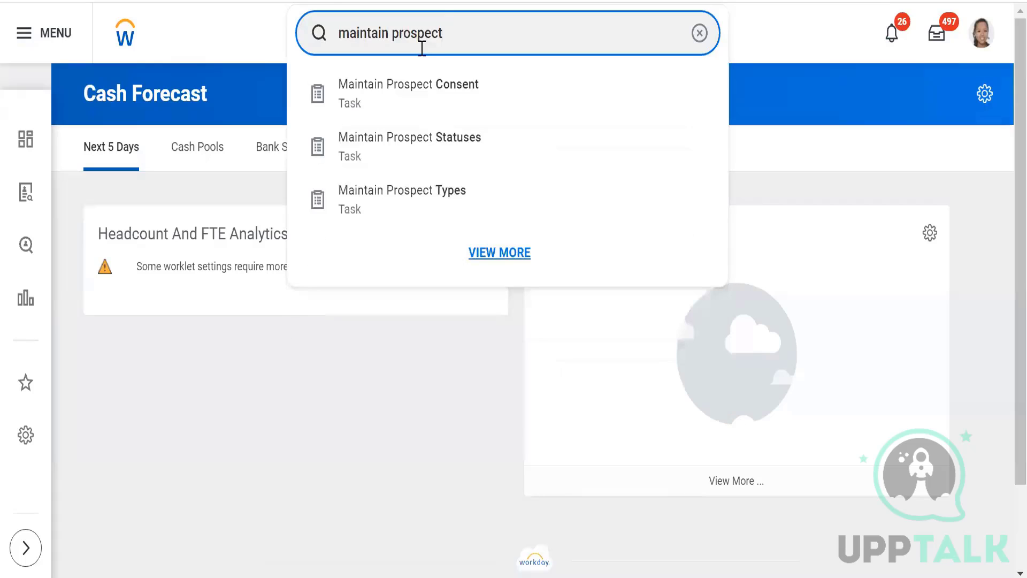
text(statuses)
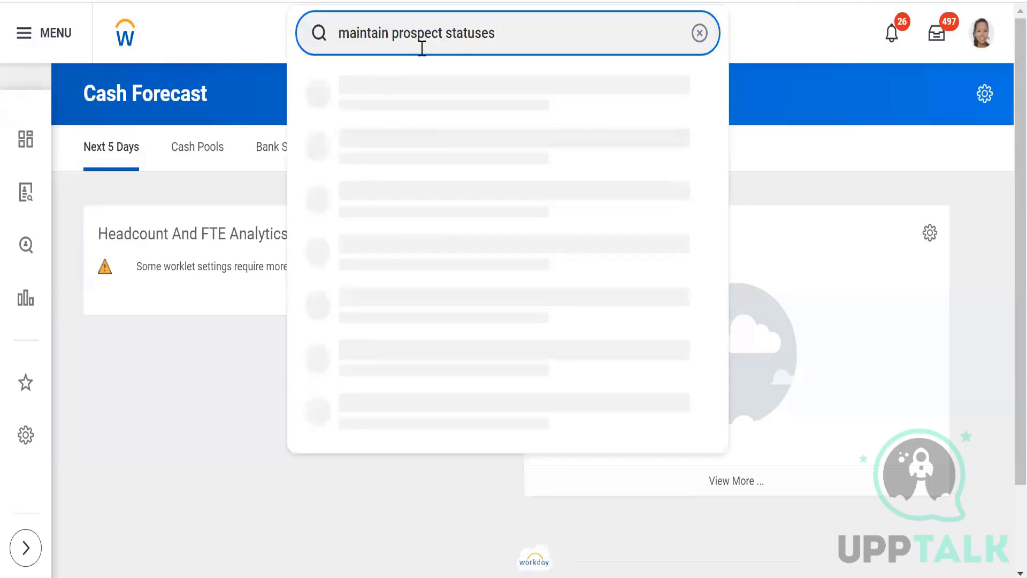
click(421, 102)
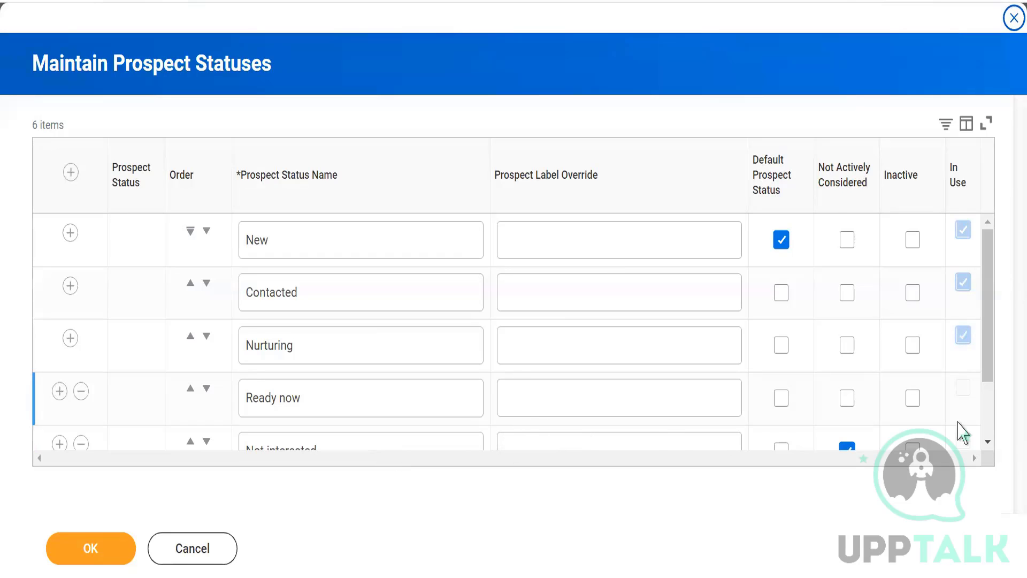
drag(991, 371, 990, 427)
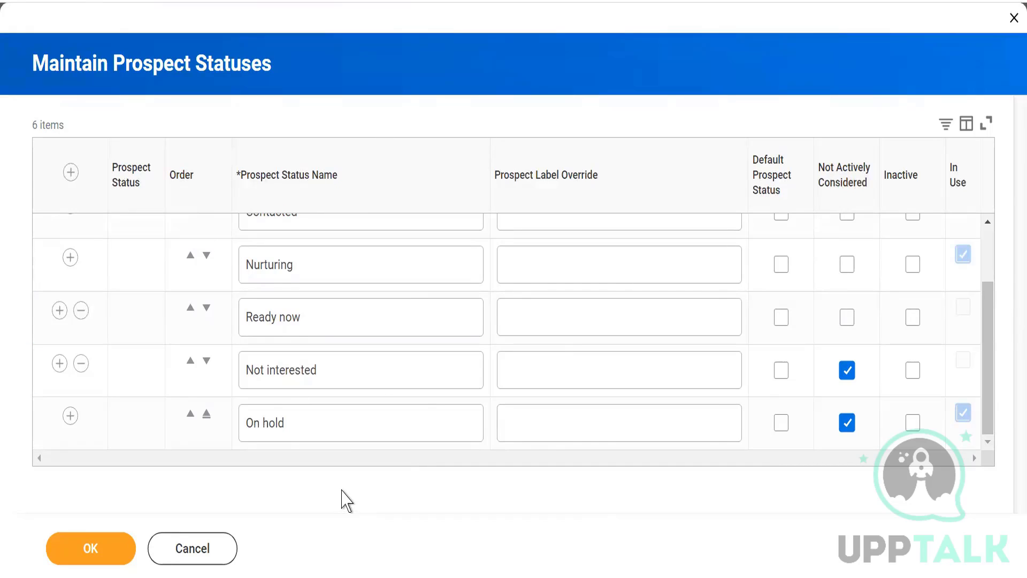
click(208, 551)
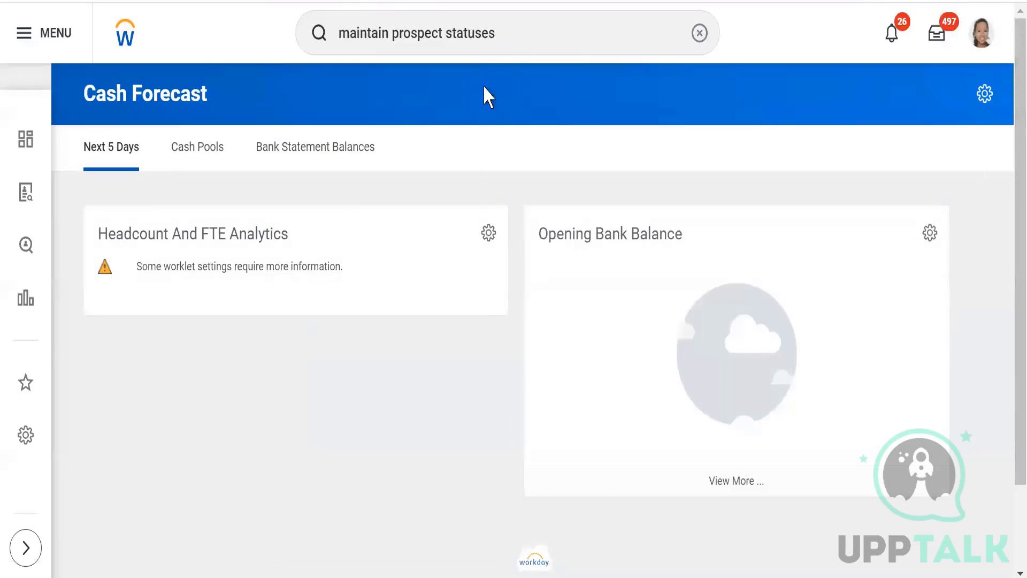
Find the Maintain Prospect Types task, review its list of prospect types, and cancel without saving
click(508, 34)
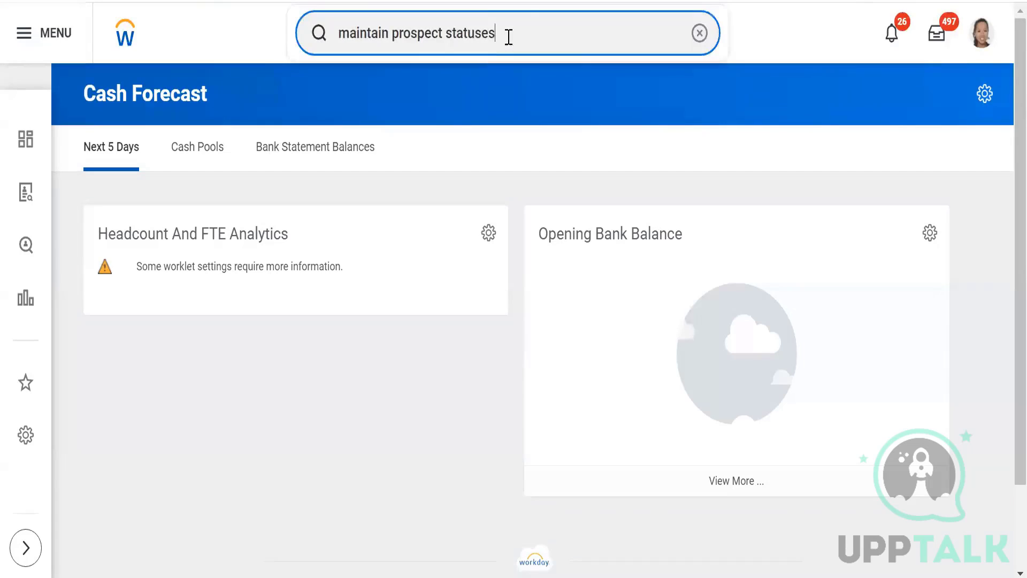
key(BackSpace)
key(BackSpace)
key(BackSpace)
key(BackSpace)
key(BackSpace)
key(BackSpace)
key(BackSpace)
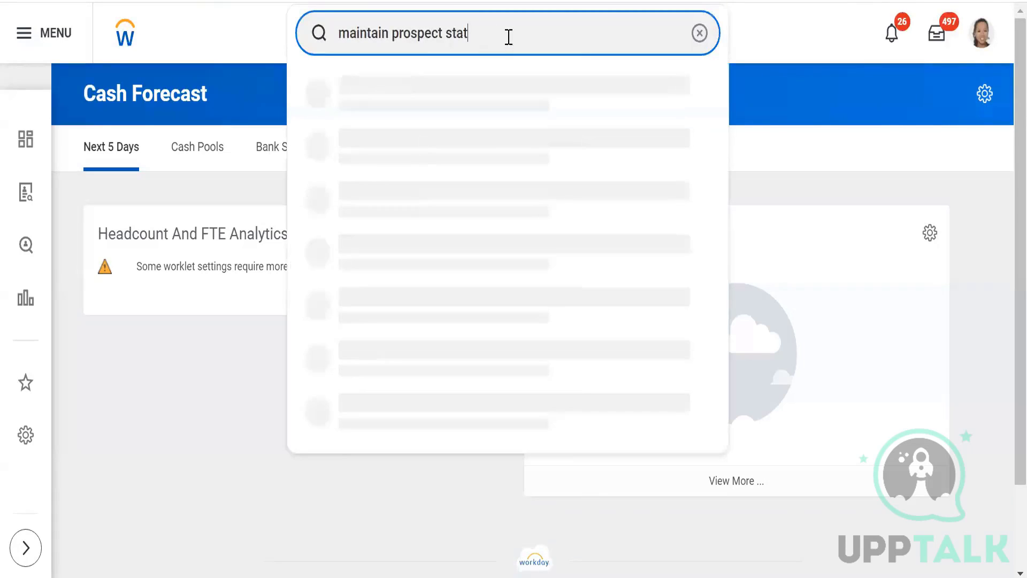
key(BackSpace)
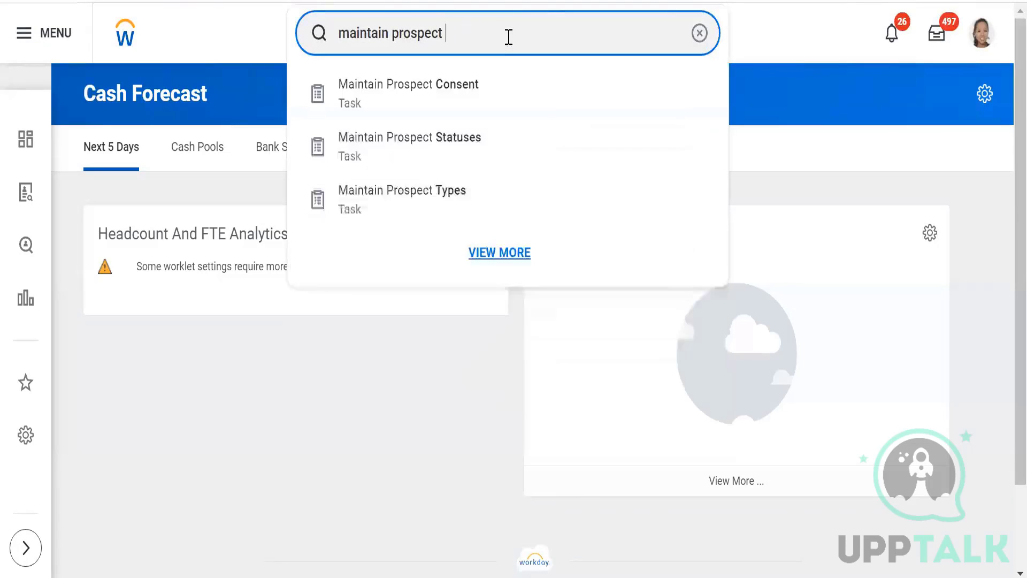
text(types)
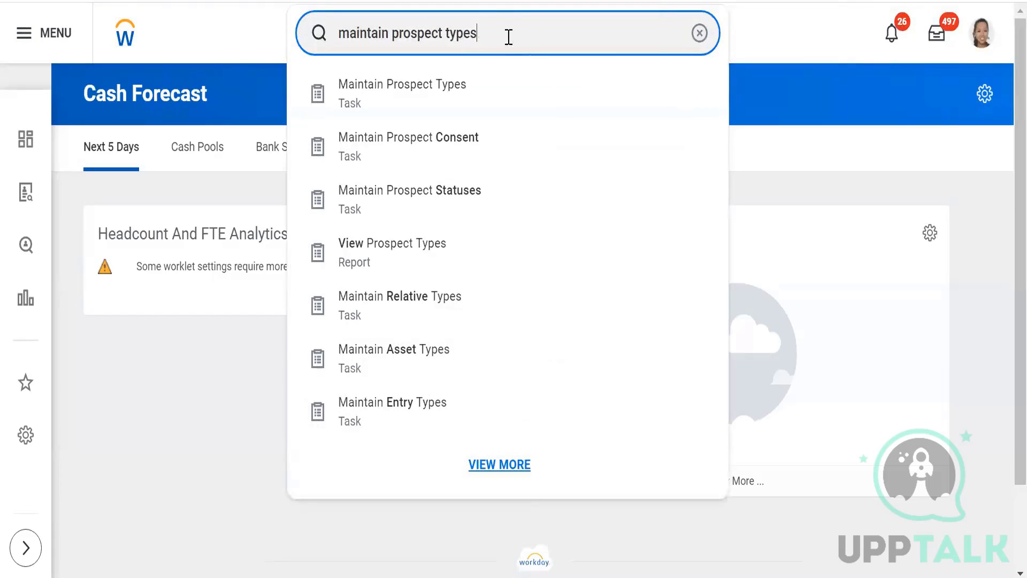
click(442, 98)
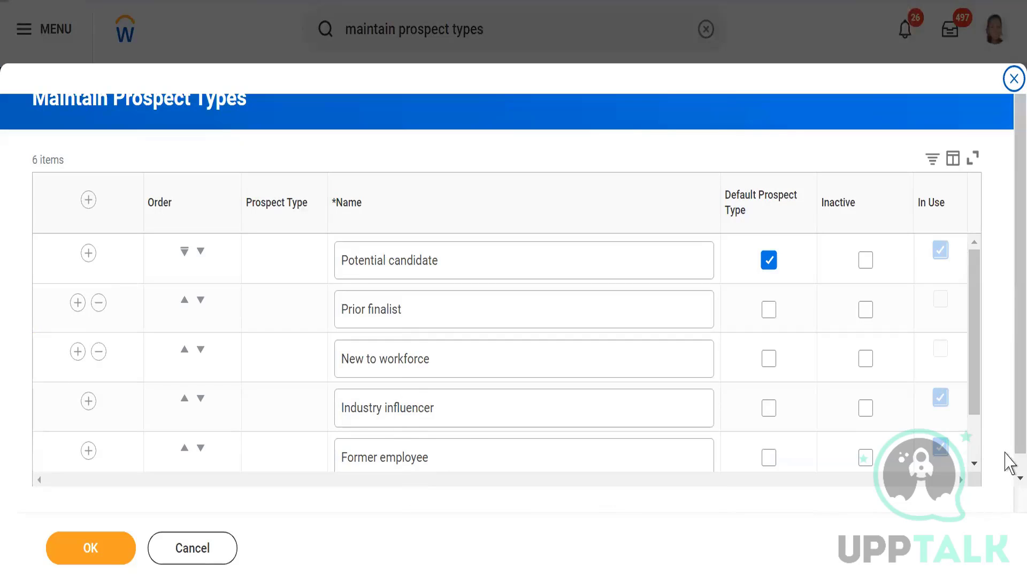
mouse_move(979, 415)
mouse_down()
mouse_move(978, 454)
mouse_move(977, 390)
mouse_move(977, 477)
mouse_move(982, 396)
mouse_up()
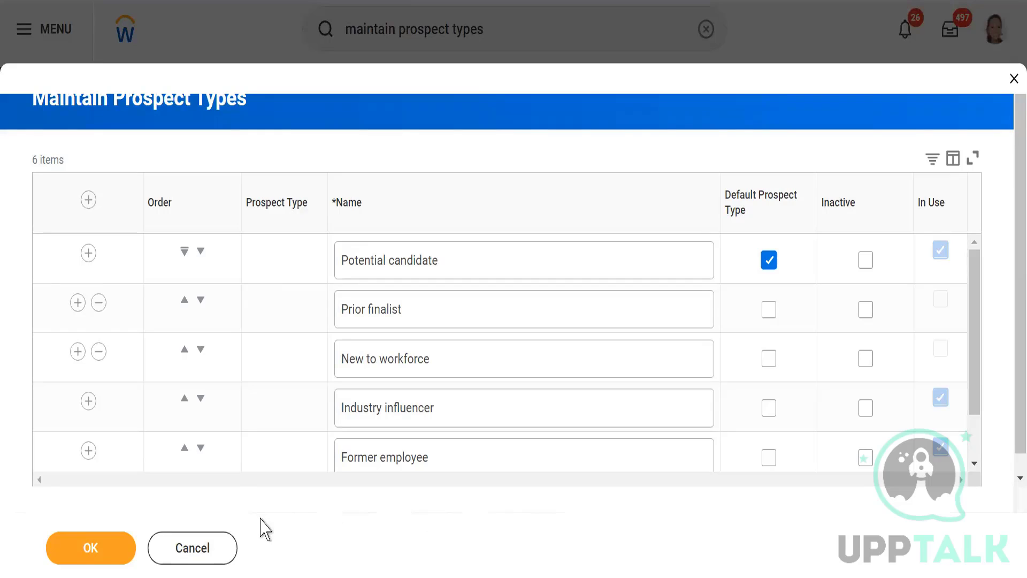
click(206, 551)
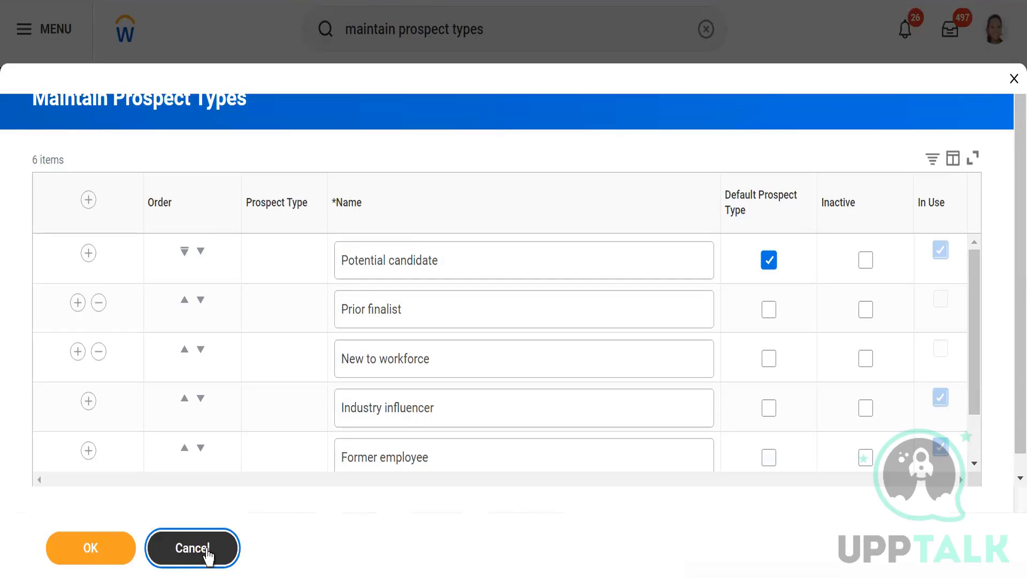
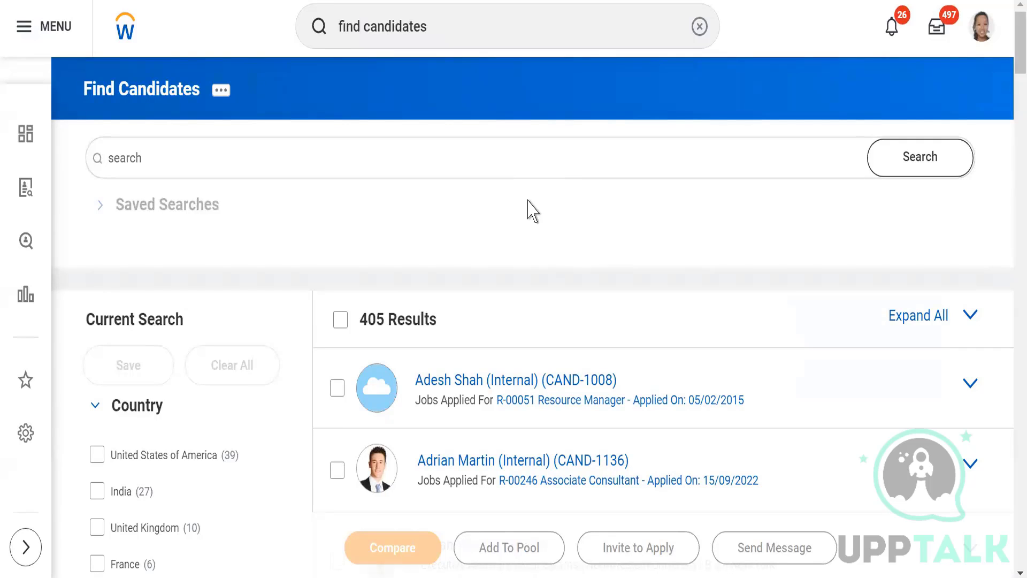
Filter the Find Candidates results to the External candidate type
scroll(533, 212, down, 2)
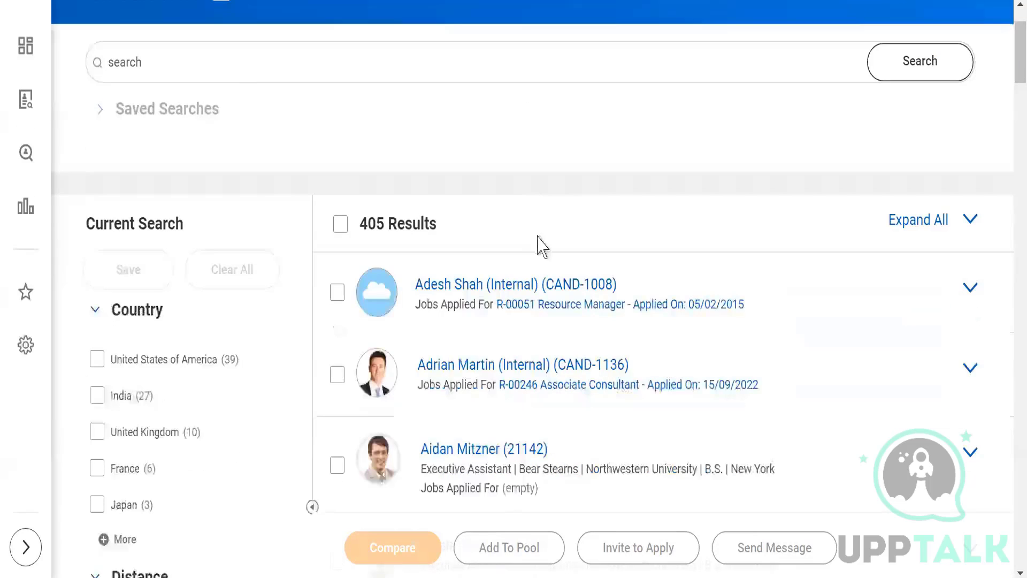
scroll(615, 219, up, 2)
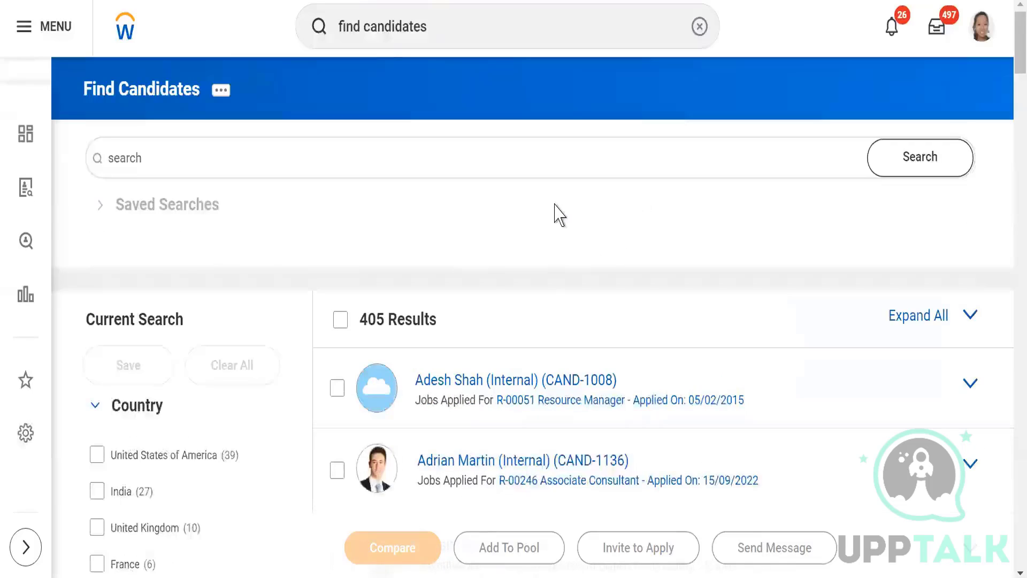
scroll(555, 214, down, 2)
scroll(559, 214, up, 2)
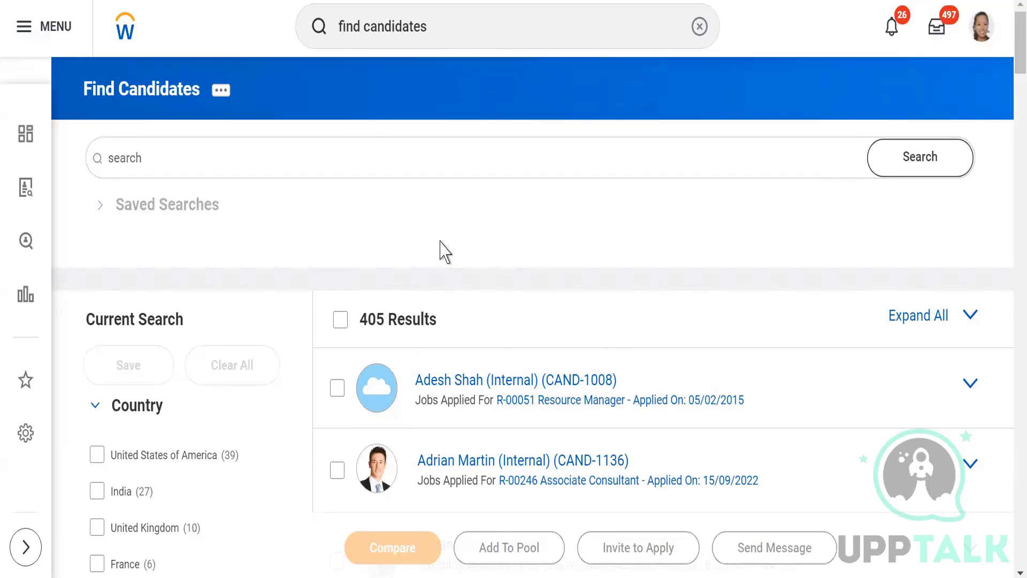
scroll(405, 224, down, 3)
scroll(300, 233, down, 6)
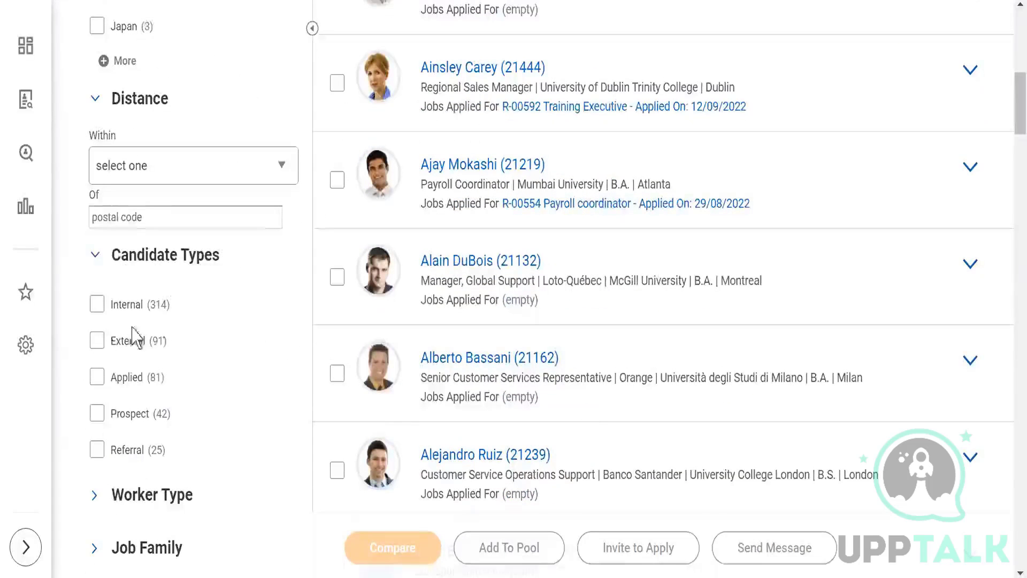
click(96, 341)
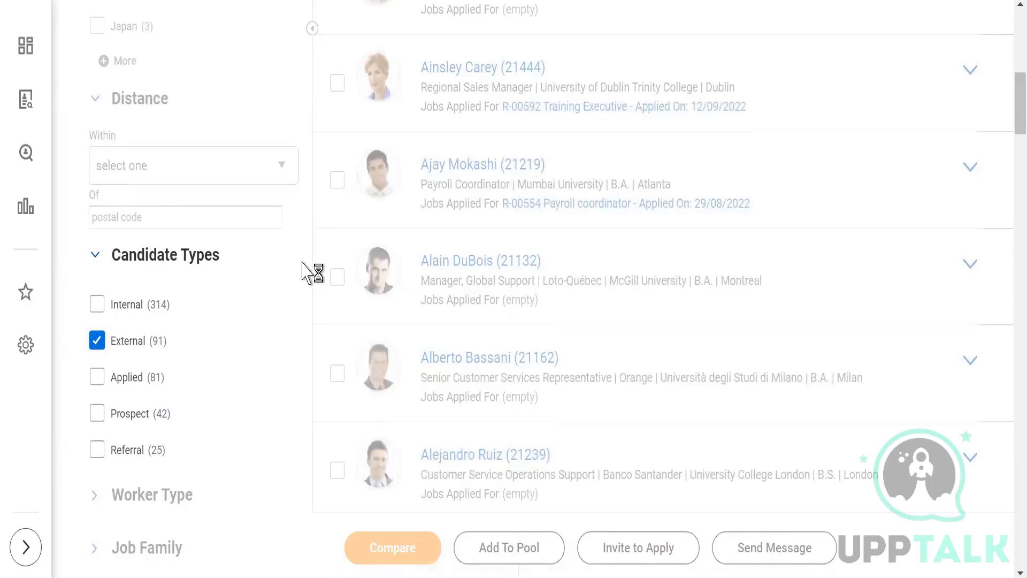
Review the external candidates and add the Prospect candidate type to the filter
scroll(332, 272, up, 10)
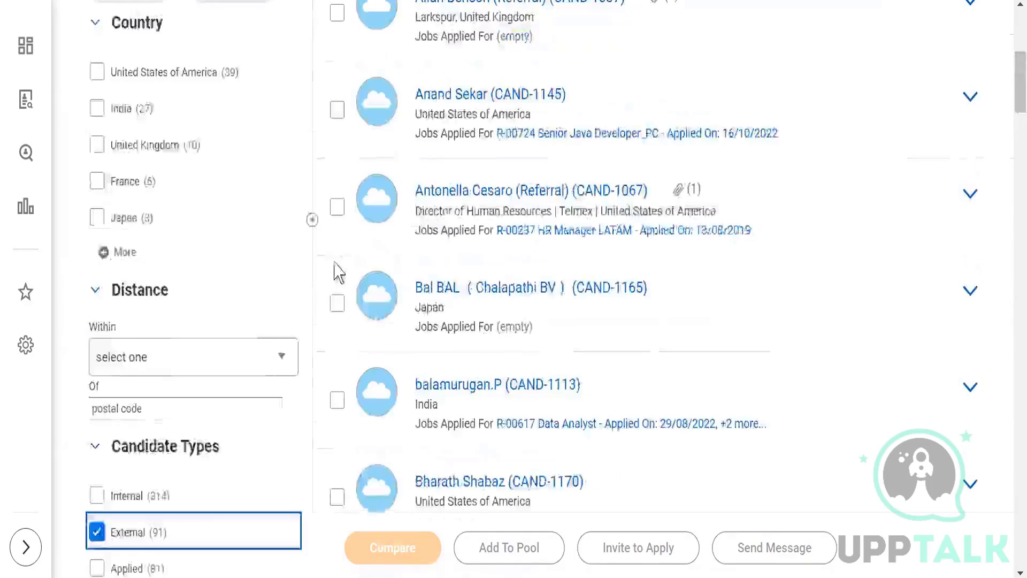
scroll(415, 258, down, 3)
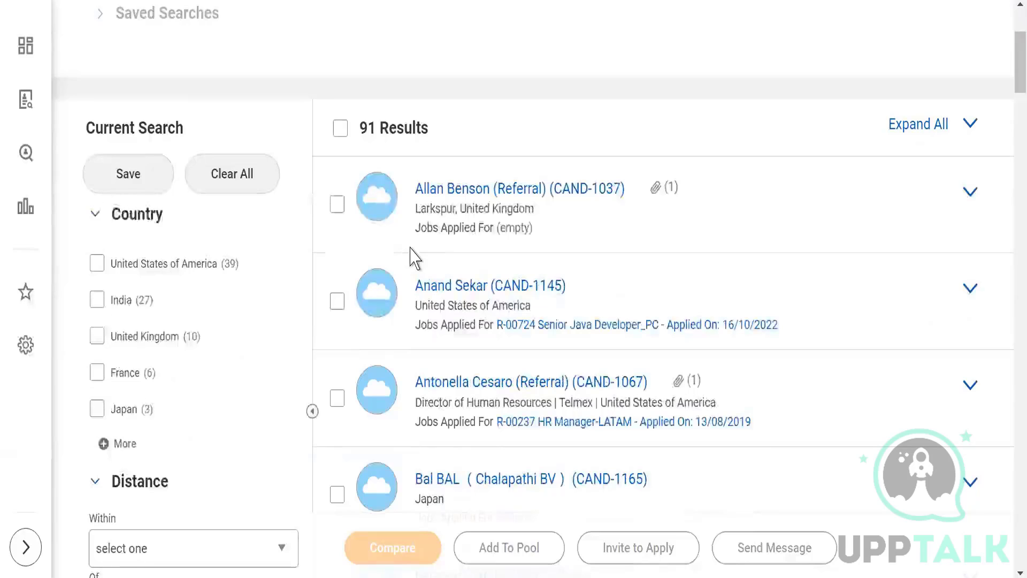
scroll(415, 258, down, 5)
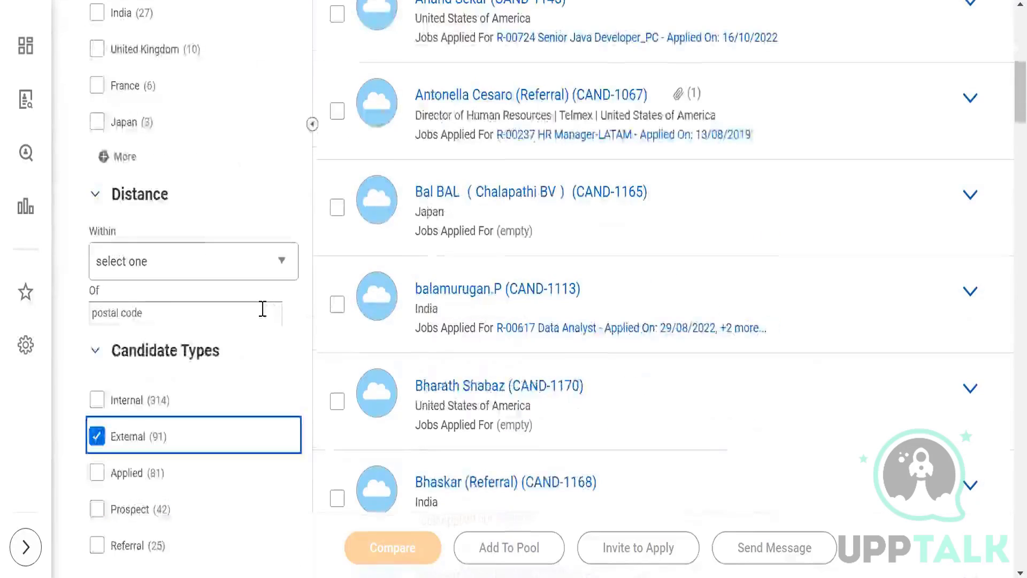
scroll(262, 316, down, 6)
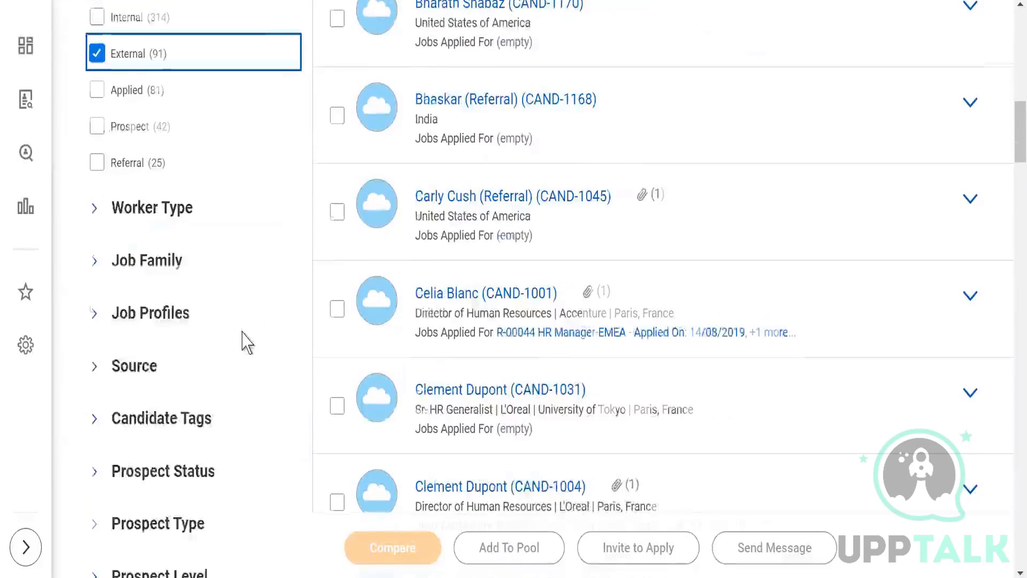
scroll(235, 358, up, 4)
click(97, 413)
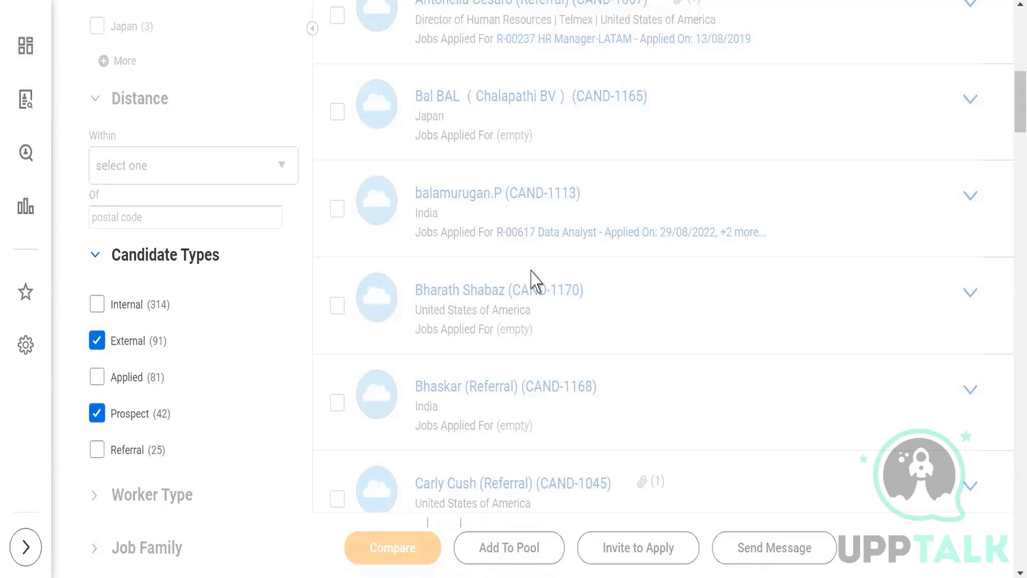
Expand the Worker Type and Job Profiles filters and review their options
scroll(532, 277, up, 7)
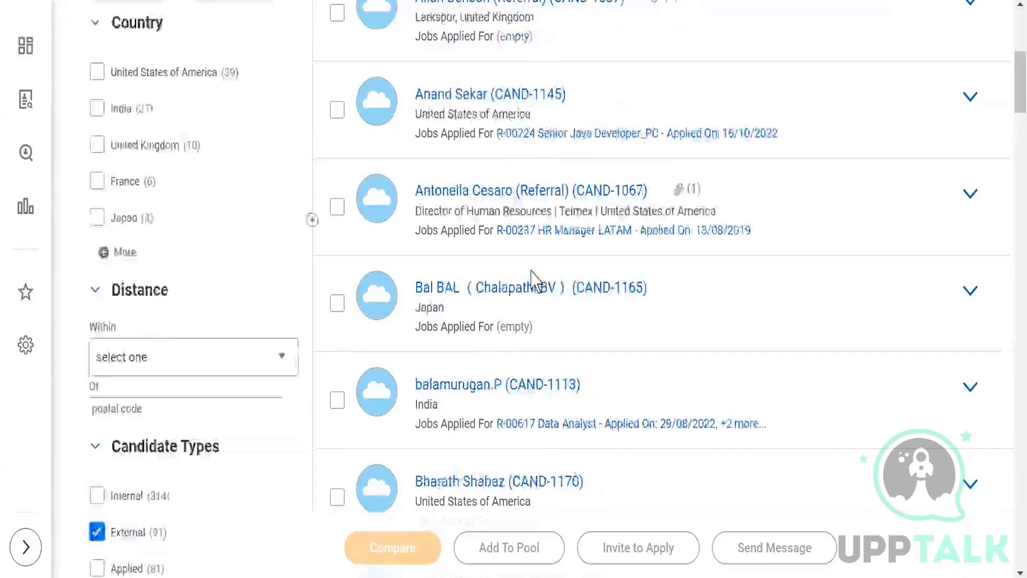
scroll(531, 277, down, 5)
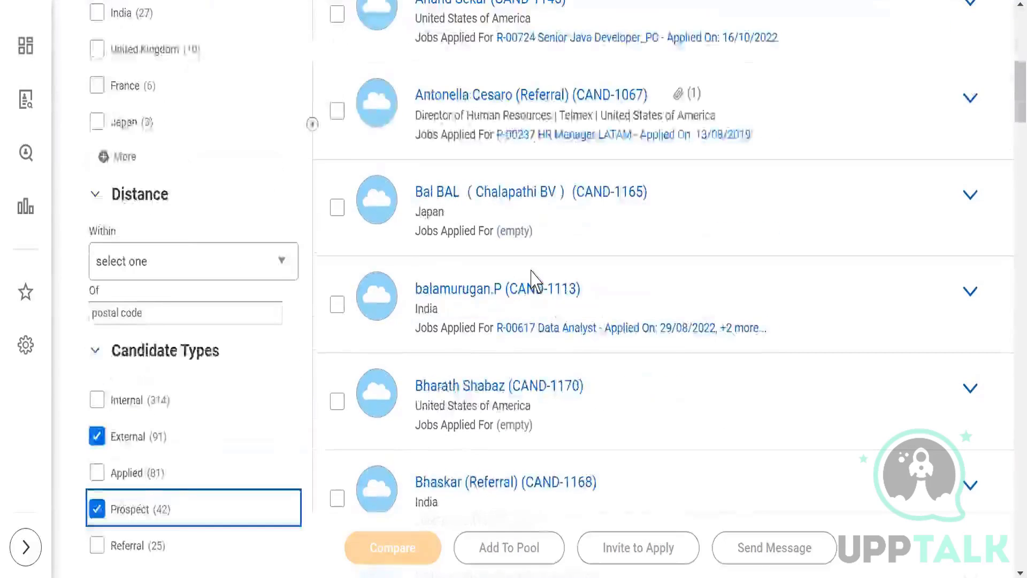
scroll(511, 324, down, 2)
scroll(511, 329, down, 3)
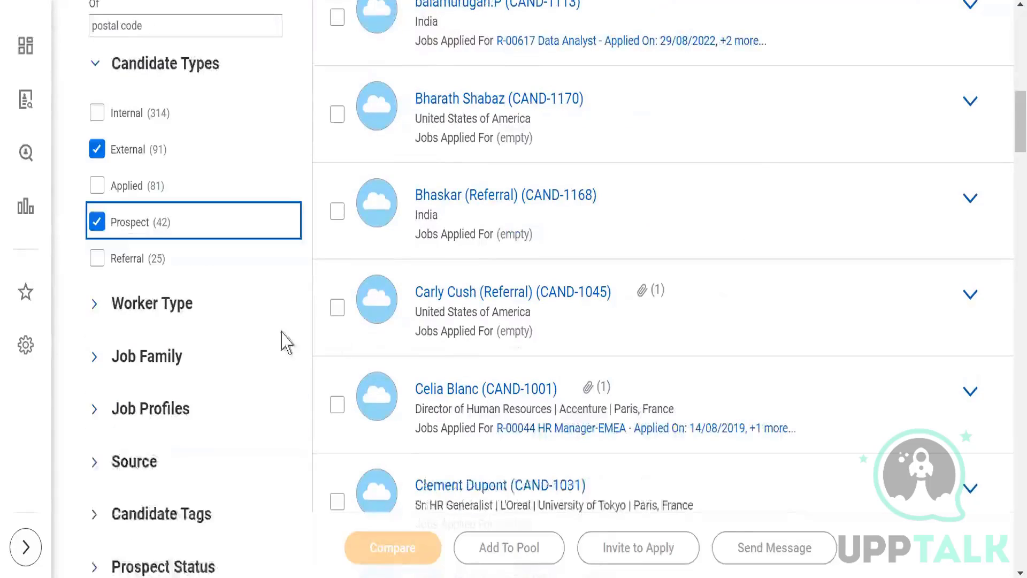
click(93, 304)
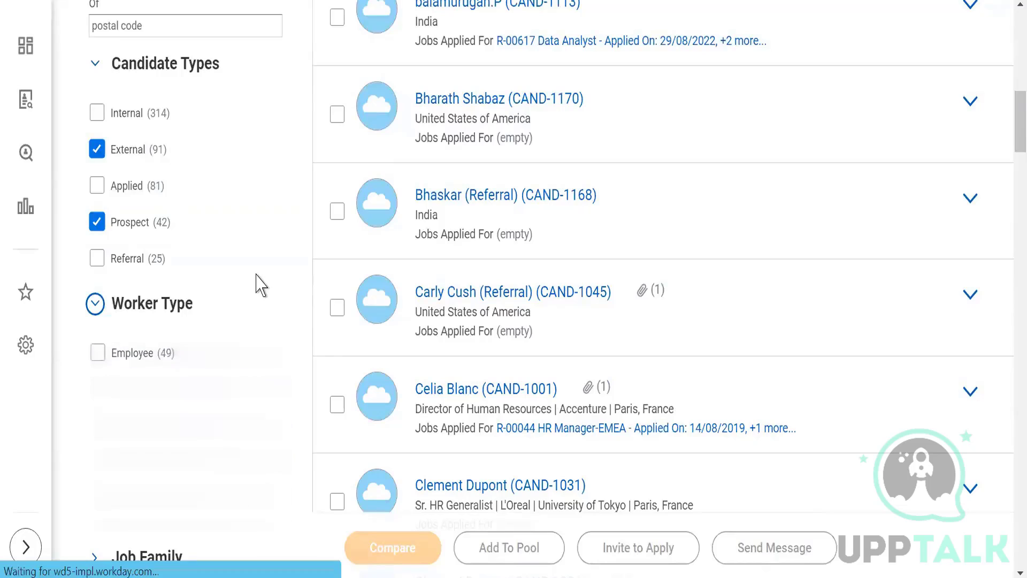
scroll(260, 280, down, 2)
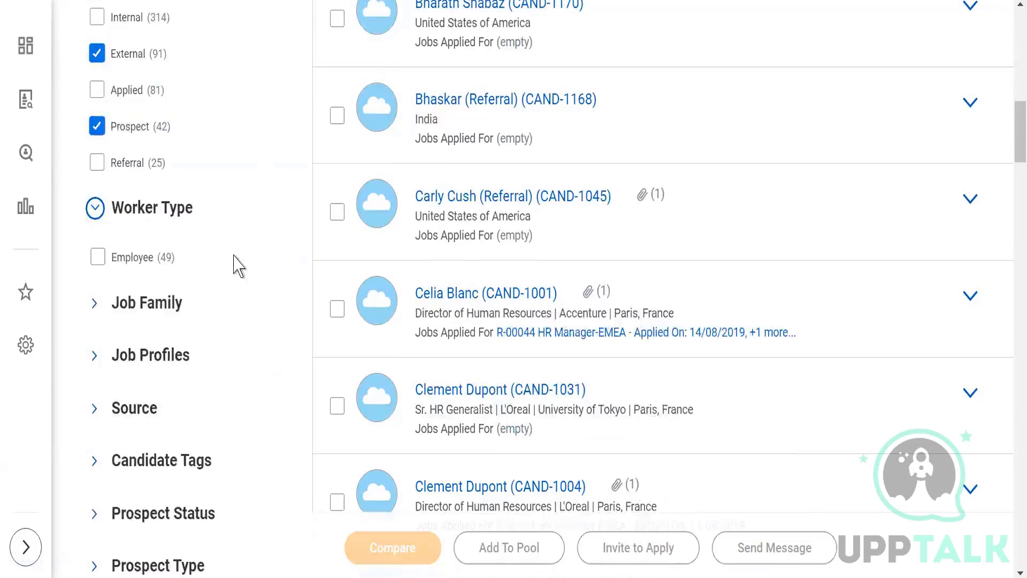
click(95, 355)
scroll(257, 283, down, 4)
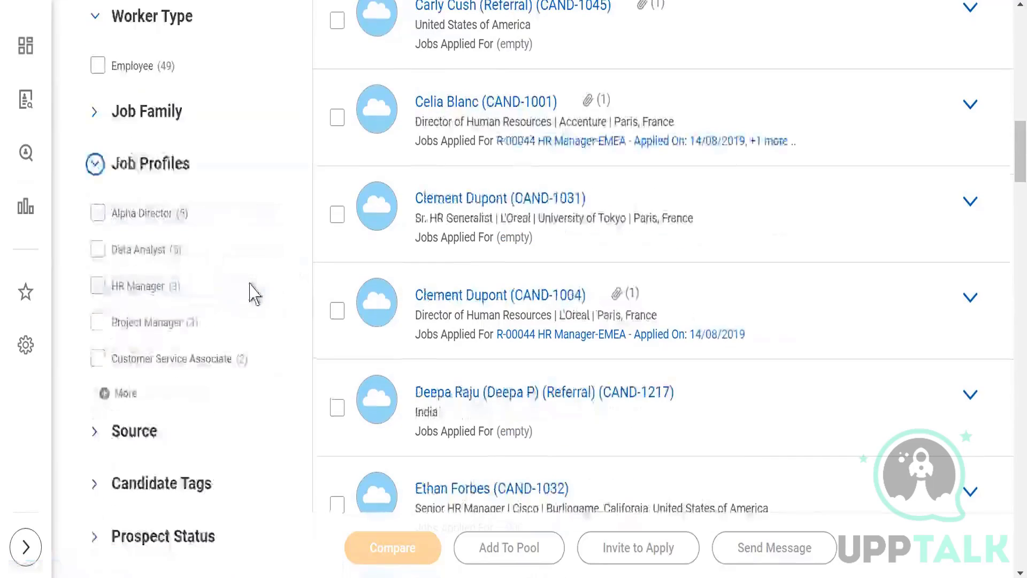
scroll(251, 294, down, 4)
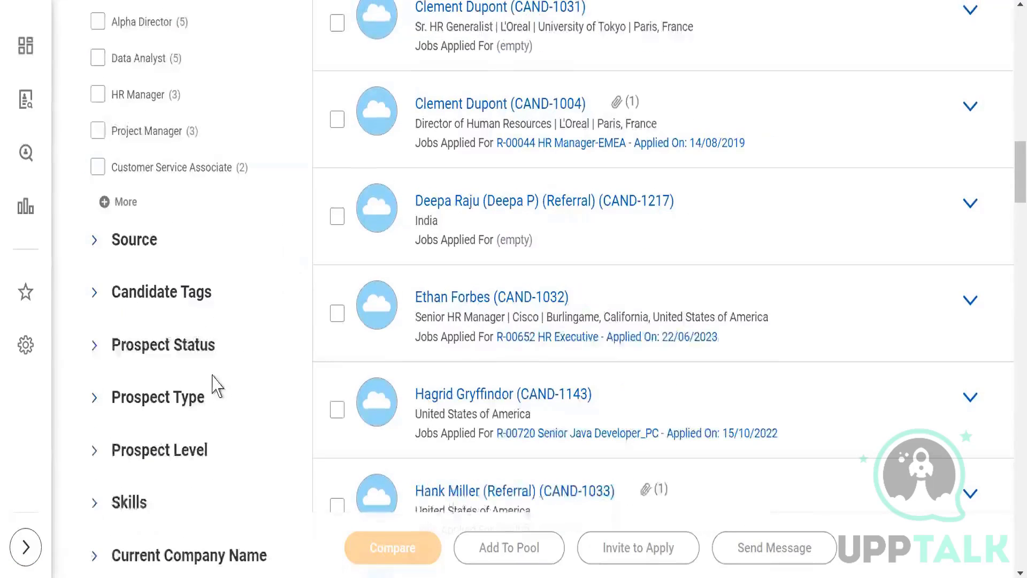
Expand the Source and Candidate Tags filters and review the remaining filters through Total Years Experience
click(93, 249)
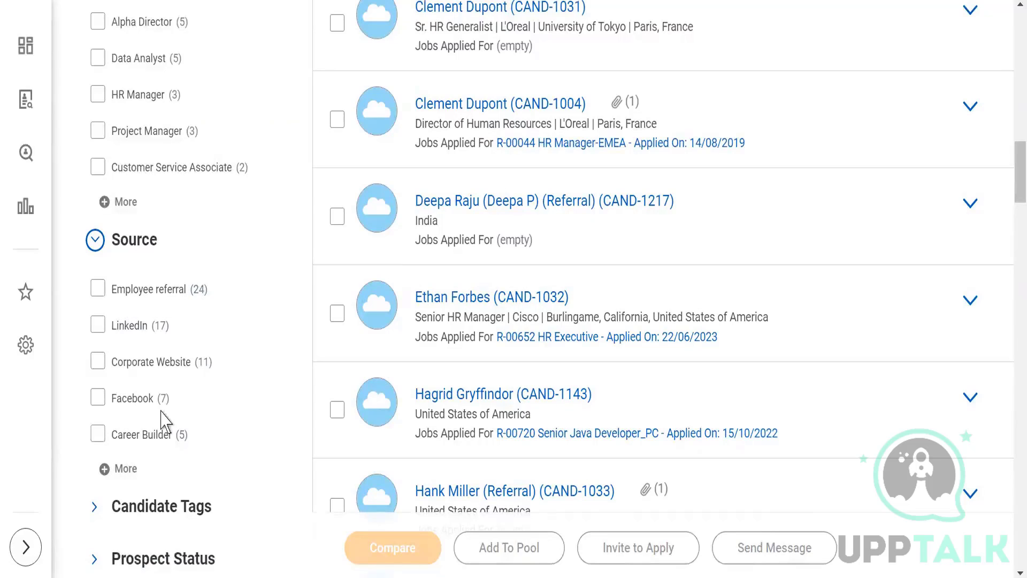
scroll(252, 298, down, 2)
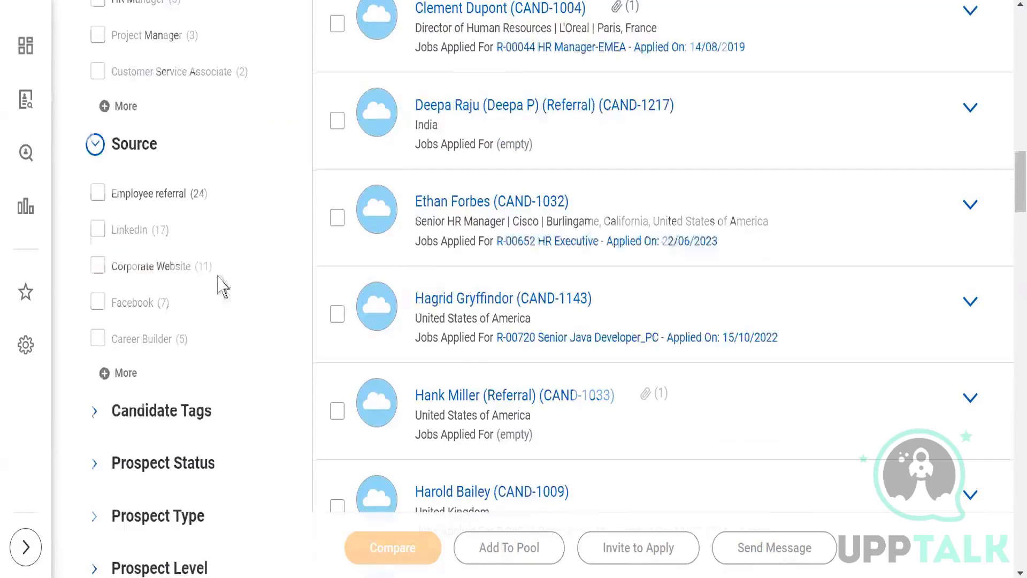
scroll(222, 286, down, 4)
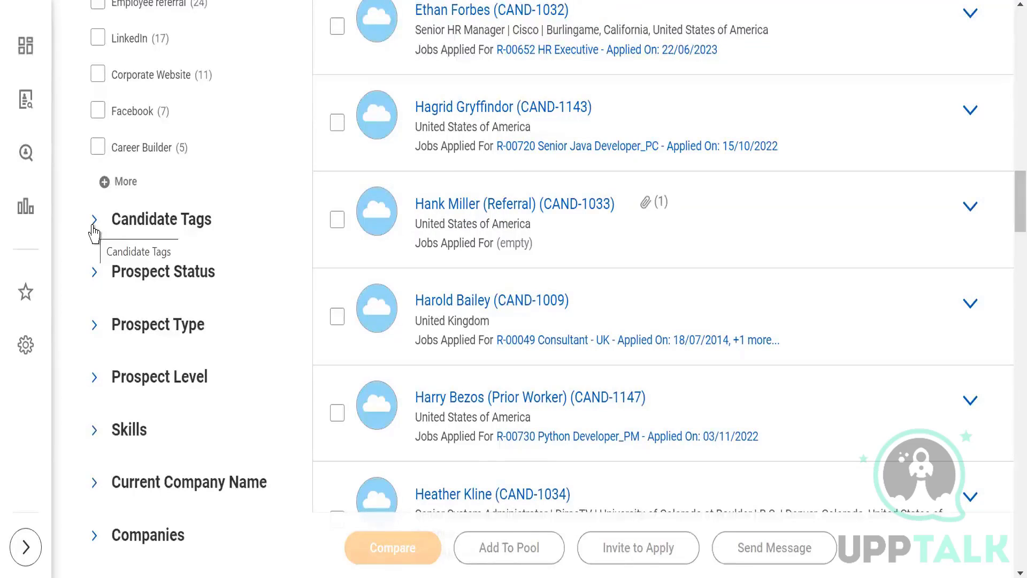
click(93, 227)
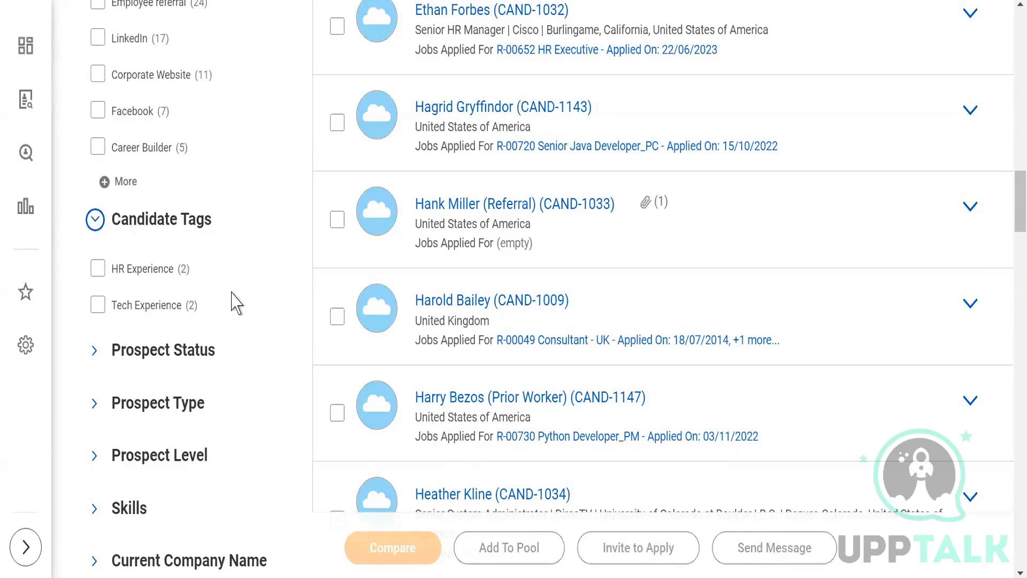
scroll(222, 328, down, 3)
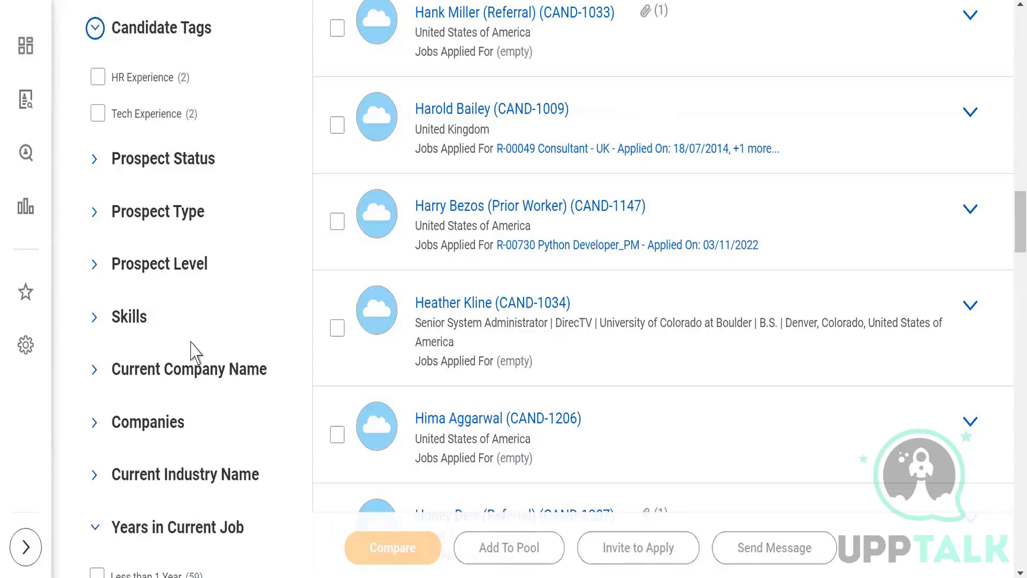
scroll(185, 423, down, 3)
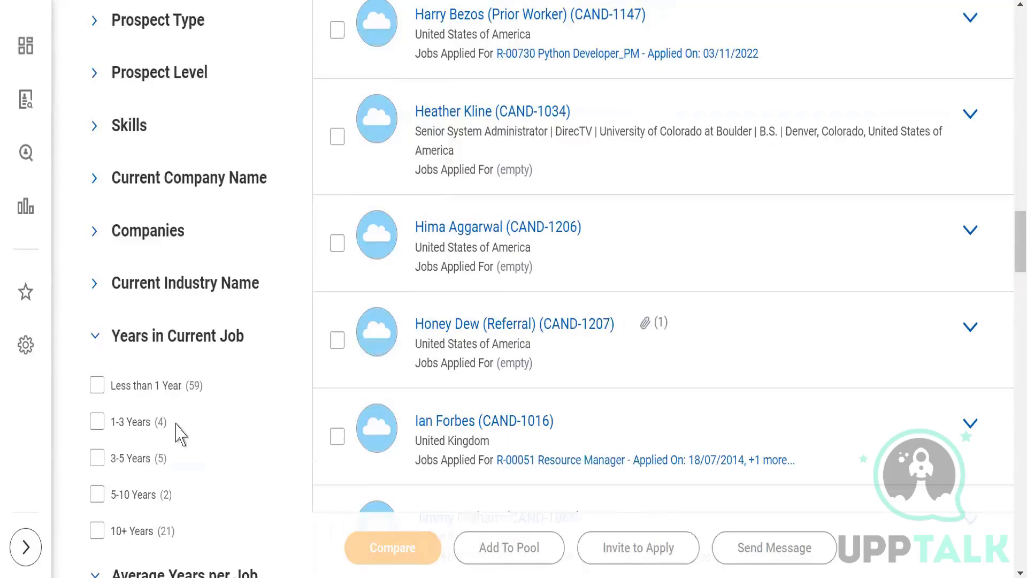
scroll(190, 388, down, 3)
scroll(191, 395, down, 7)
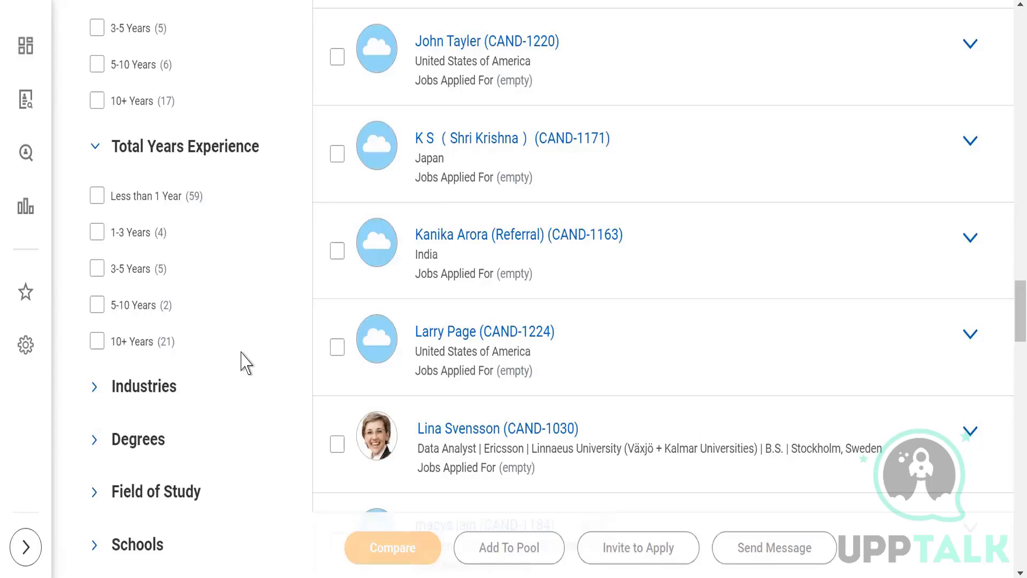
Remove the Prospect and External candidate types from the Find Candidates filter
scroll(246, 361, up, 15)
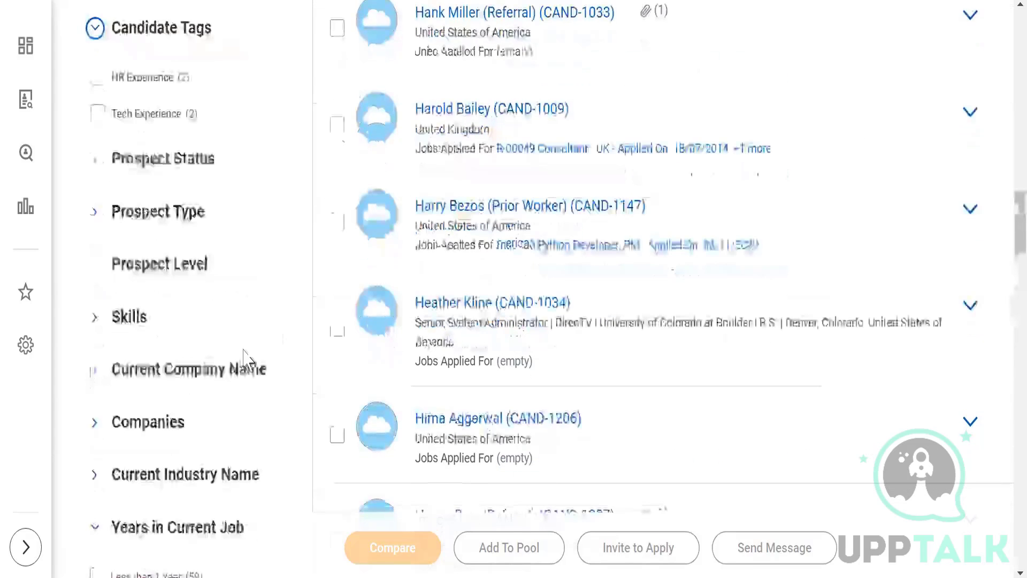
scroll(345, 300, up, 20)
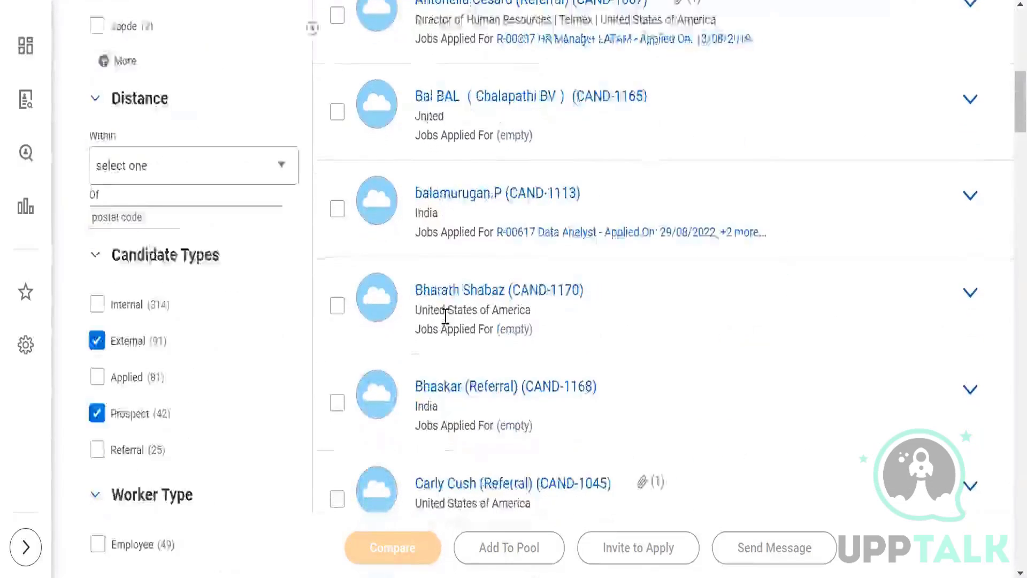
scroll(448, 326, up, 5)
scroll(474, 232, down, 9)
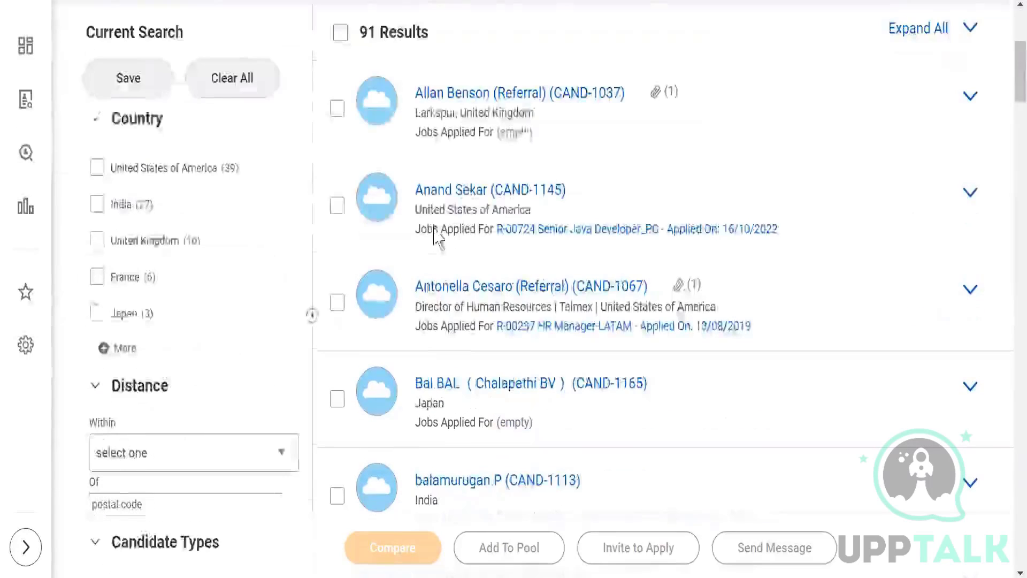
scroll(350, 182, up, 5)
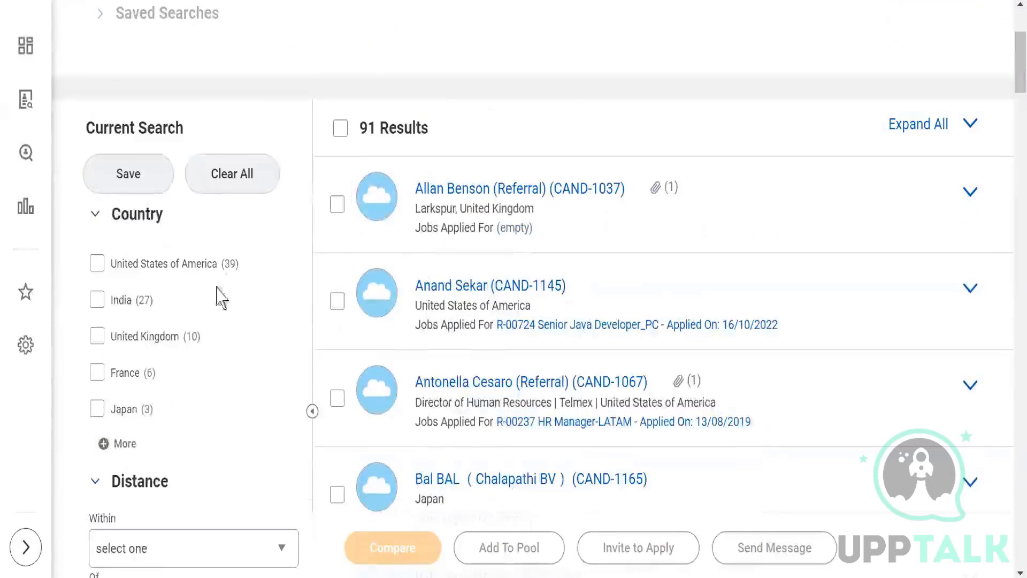
scroll(237, 280, down, 5)
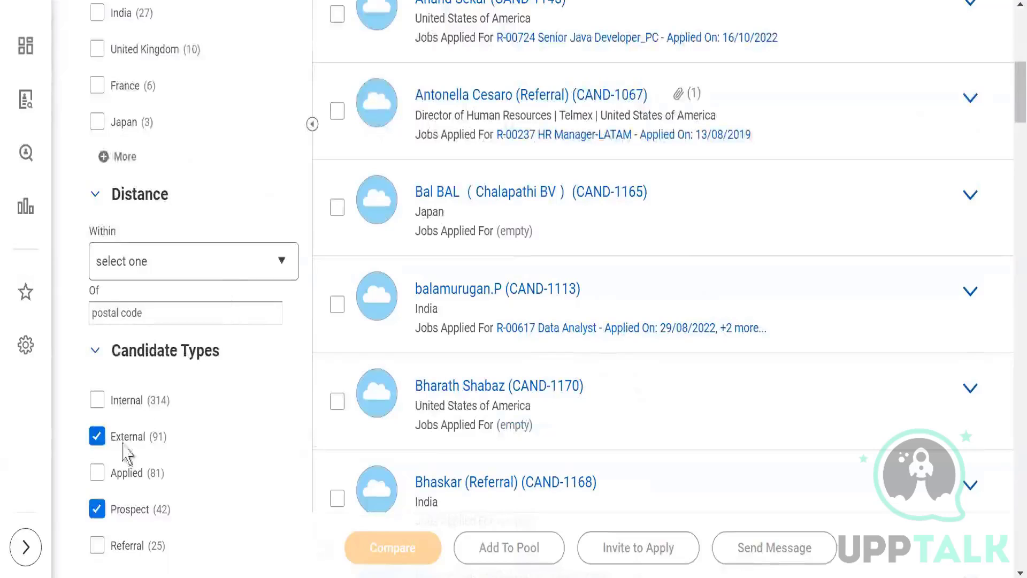
click(96, 511)
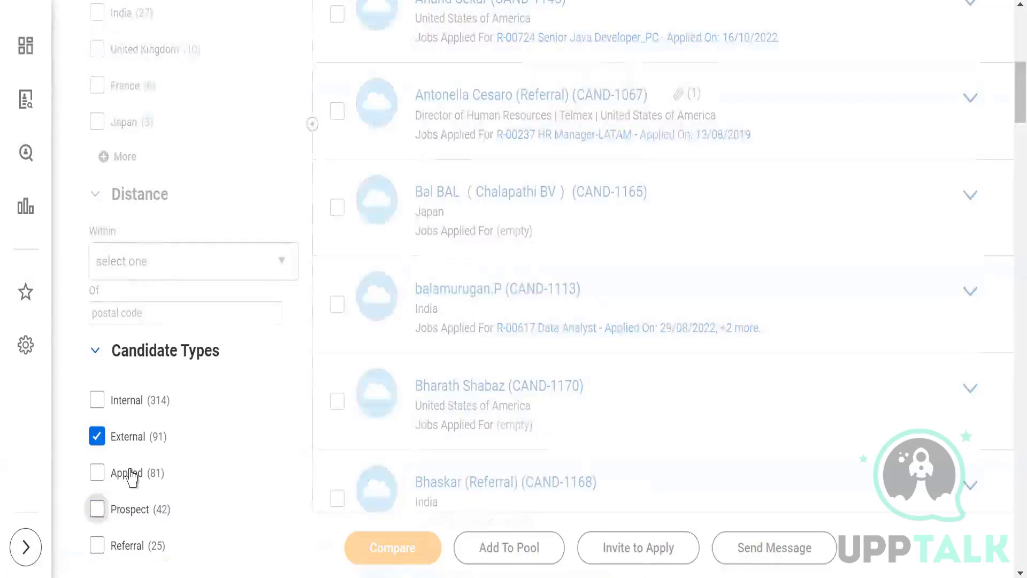
click(98, 436)
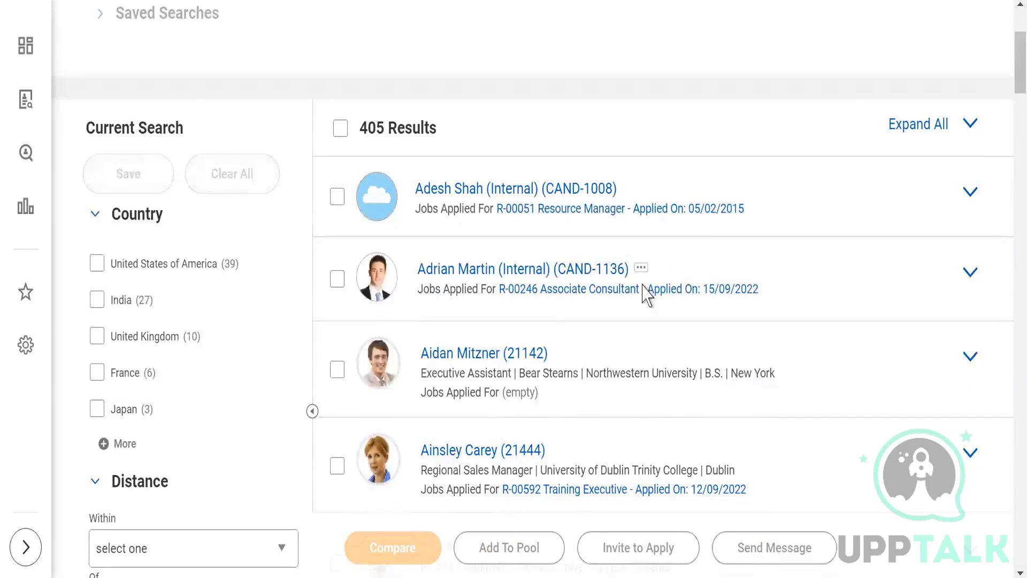
Select the first five candidates in the Find Candidates results
scroll(409, 287, down, 2)
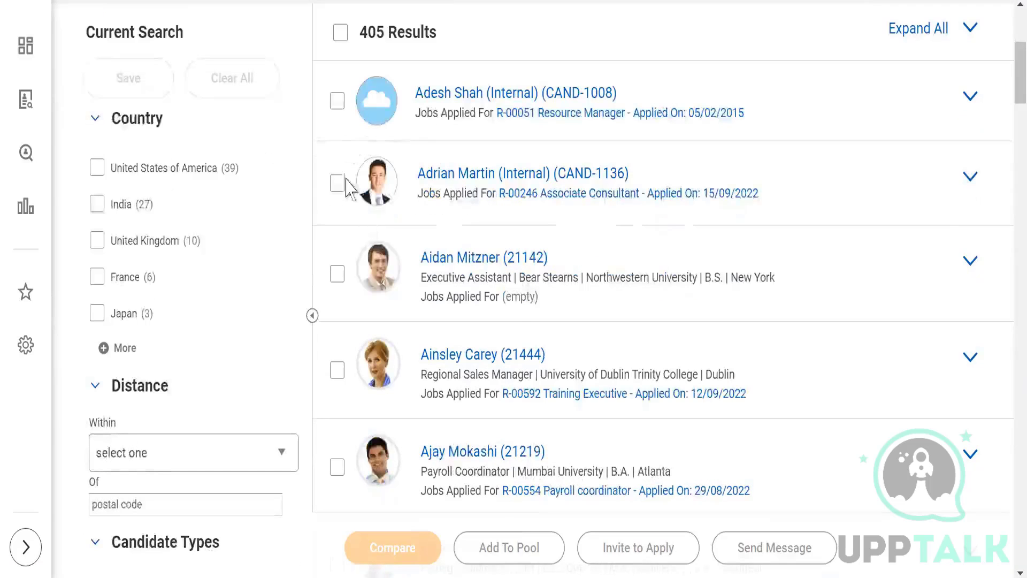
scroll(343, 198, up, 2)
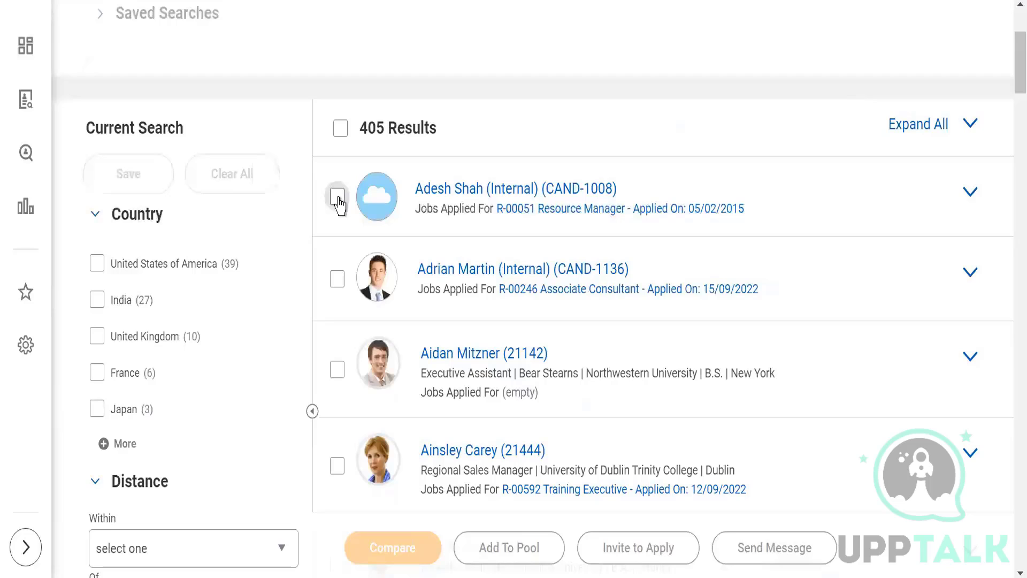
click(337, 198)
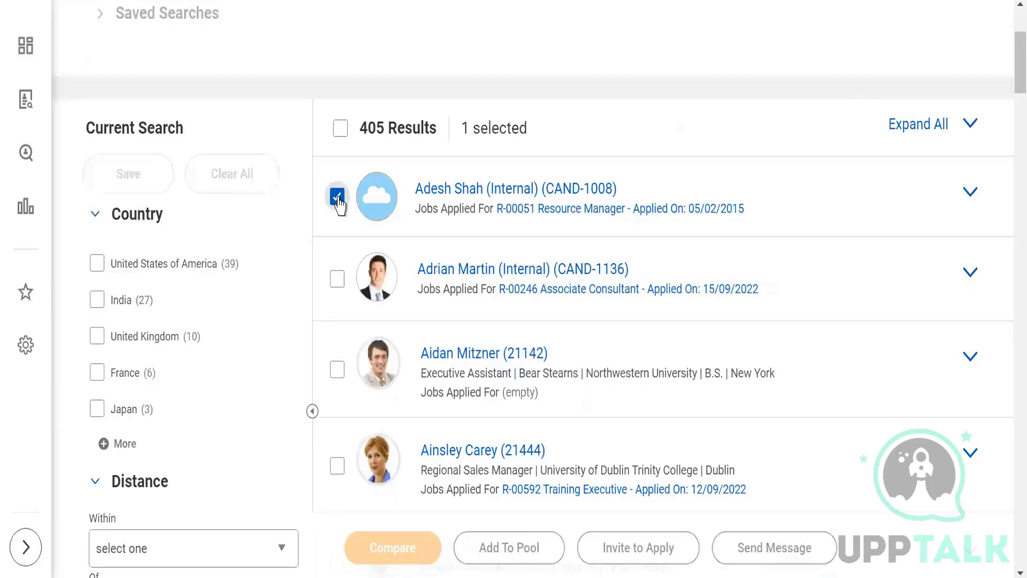
click(338, 280)
click(337, 370)
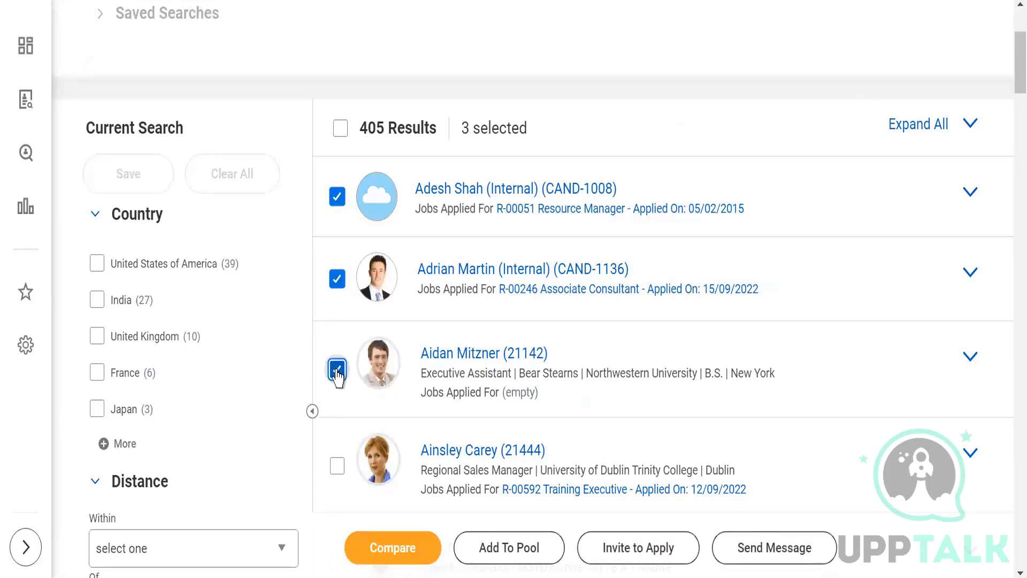
click(337, 465)
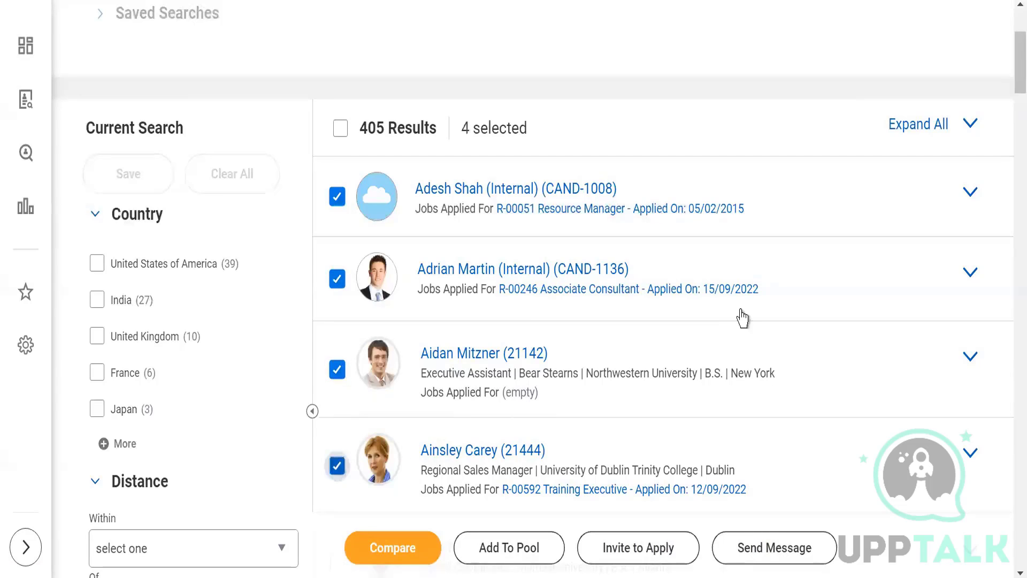
scroll(742, 319, down, 2)
click(337, 466)
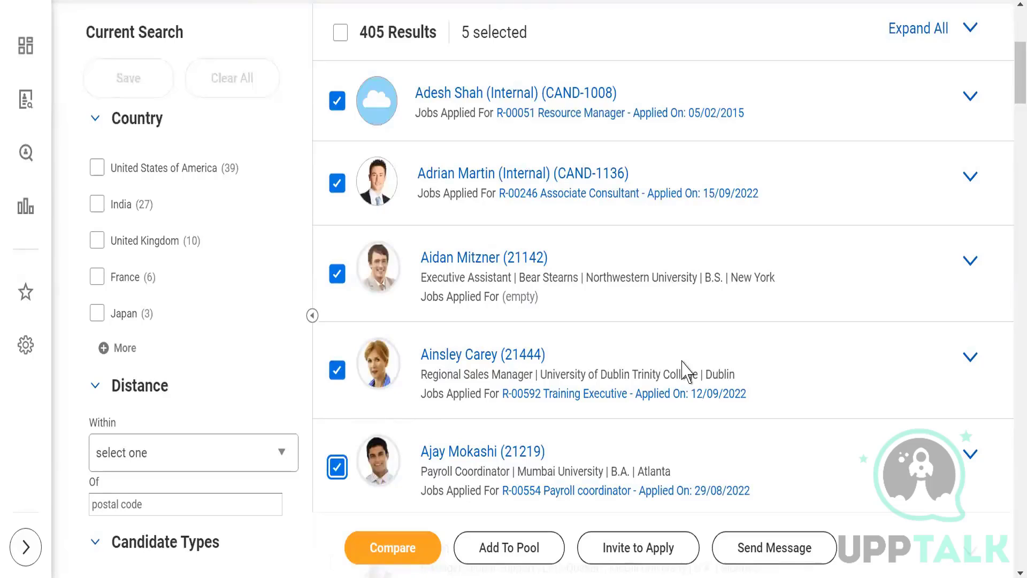
Duplicate the browser tab that holds the Find Candidates report
scroll(683, 369, up, 6)
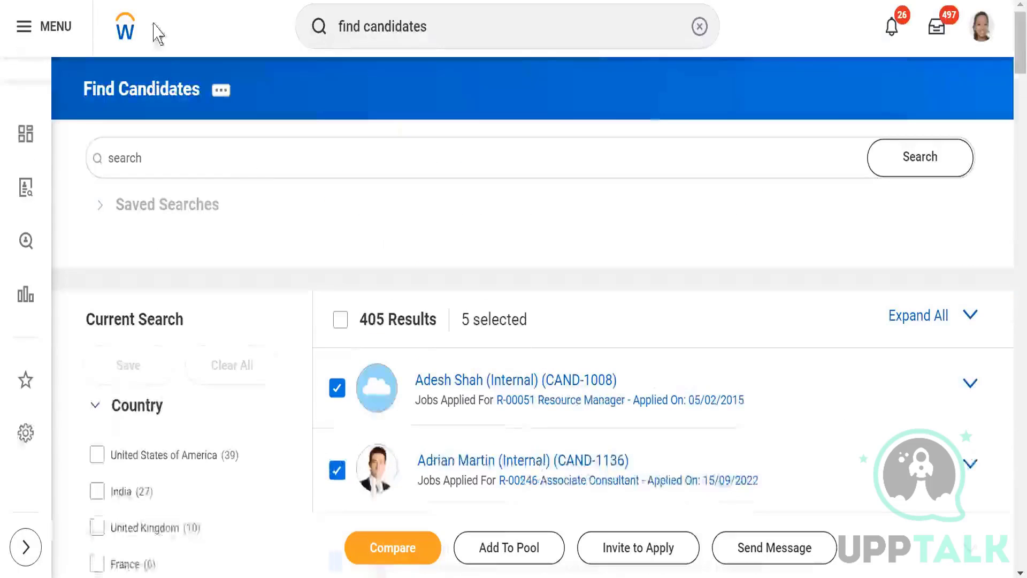
right_click(280, 1)
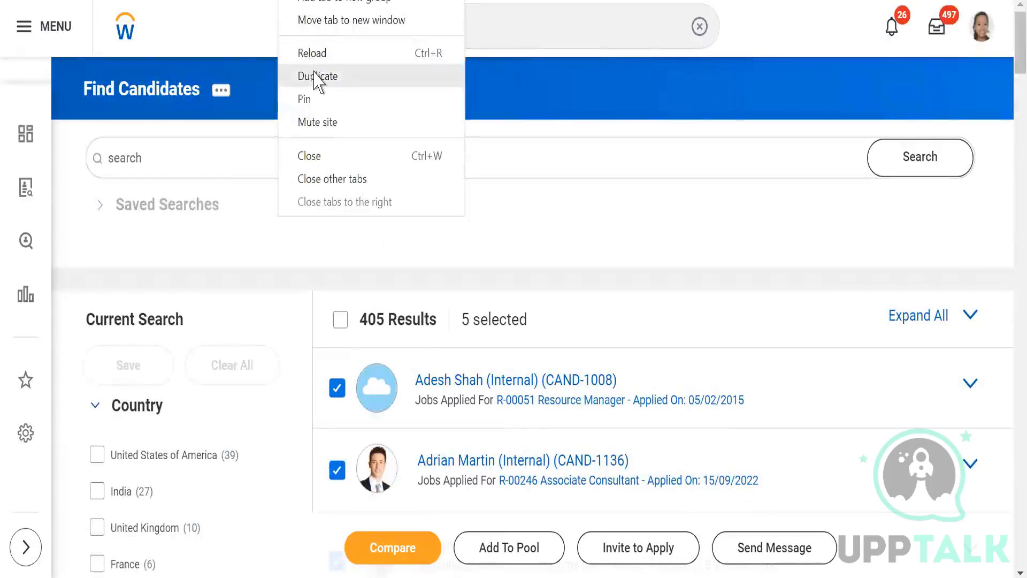
click(314, 76)
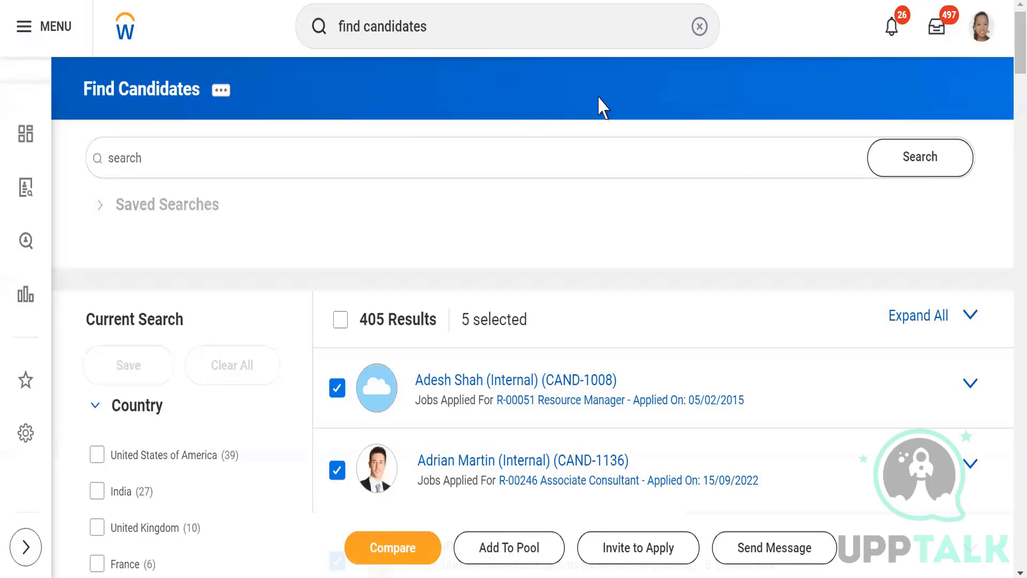
Locate the Add To Pool action for the selected candidates and switch to the duplicated Find Candidates tab
scroll(713, 186, down, 9)
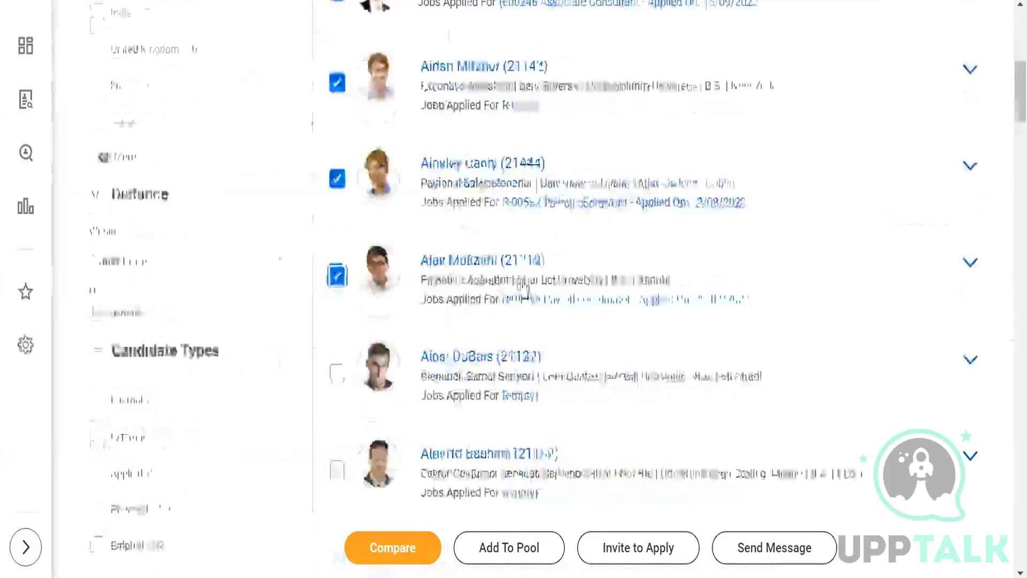
click(519, 556)
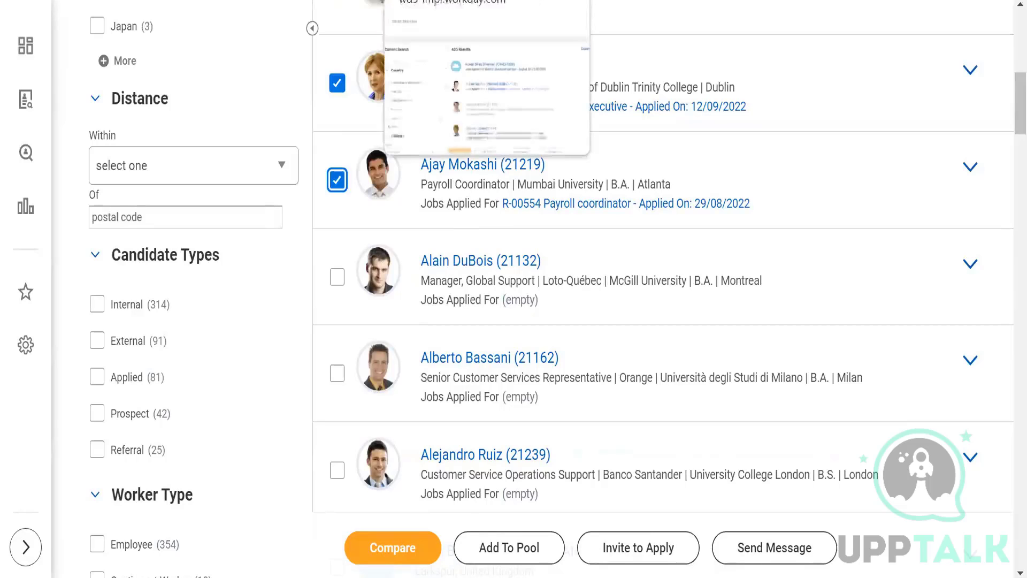
click(428, 1)
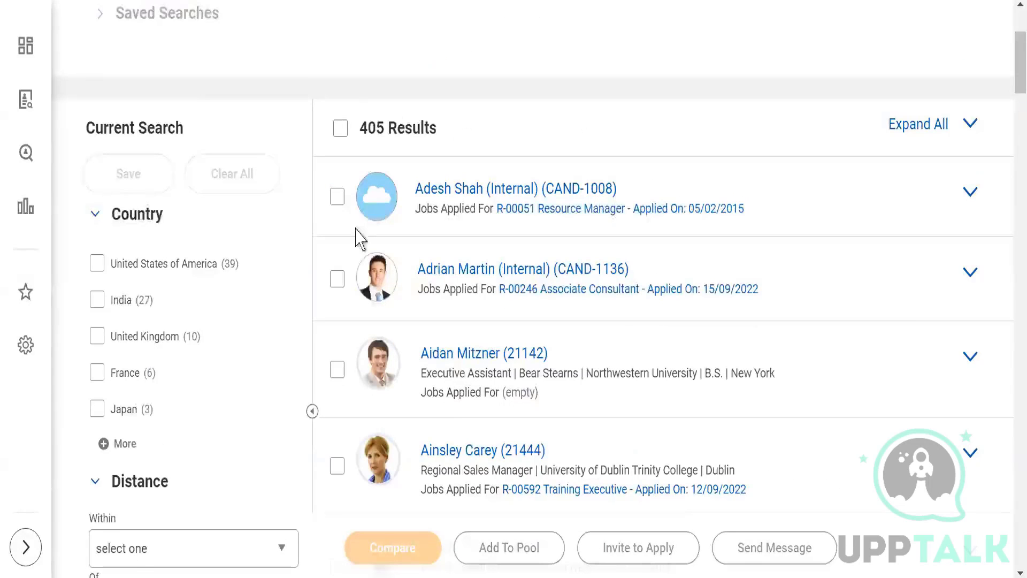
Search Workday for "Create candidate" and open the Create Candidate Pool task
scroll(357, 237, up, 4)
click(417, 29)
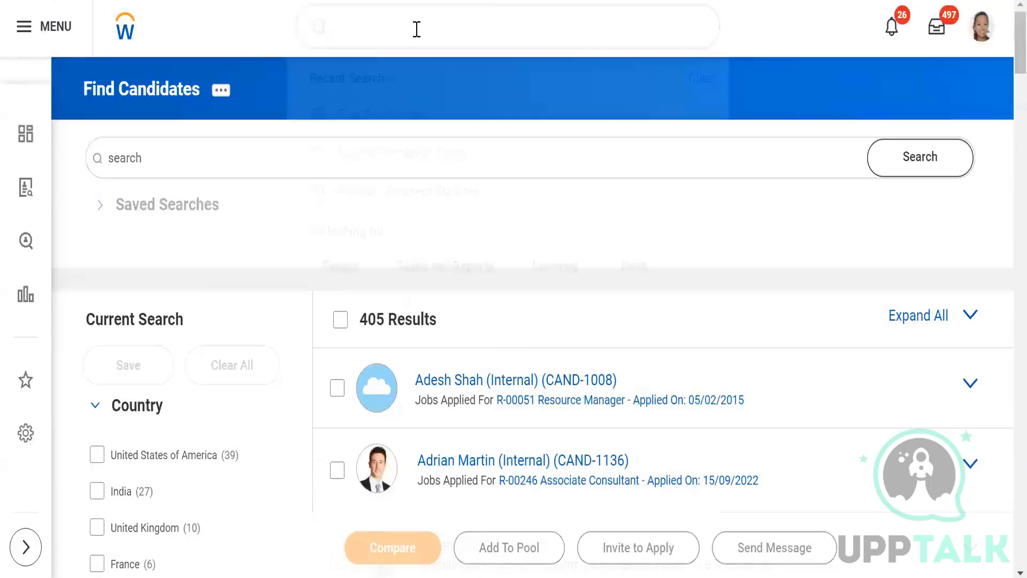
text(Create)
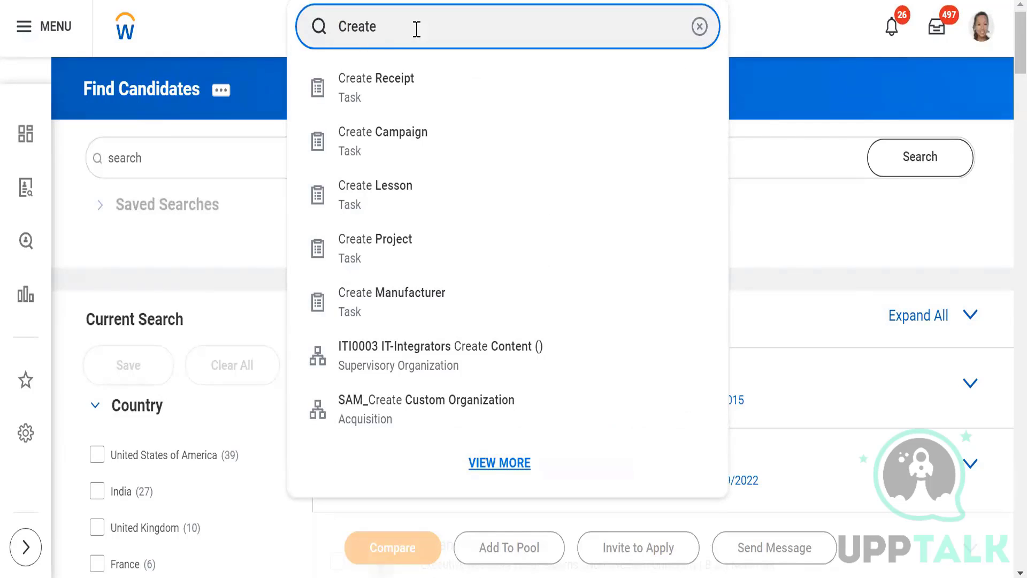
text(c)
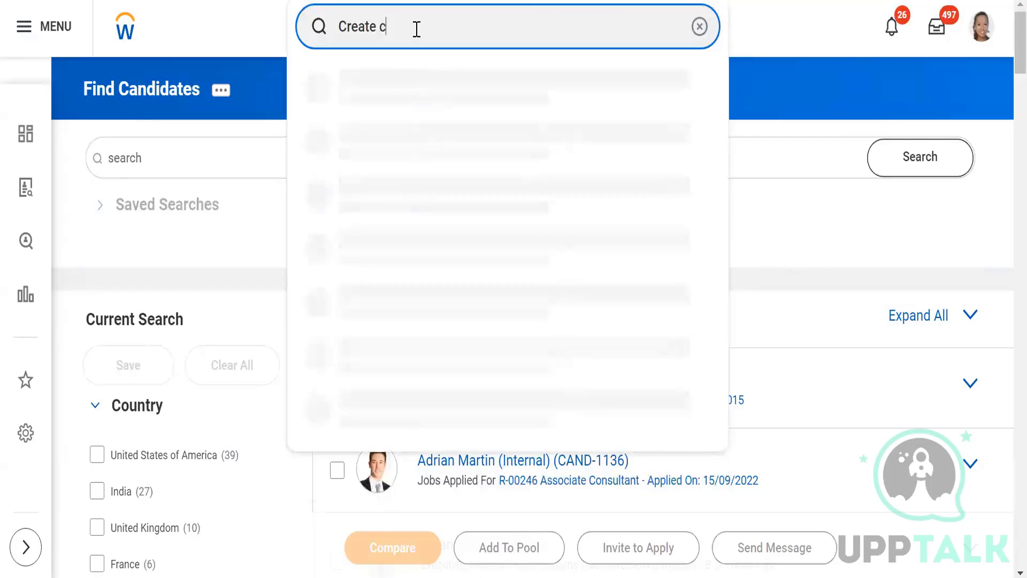
text(andidate)
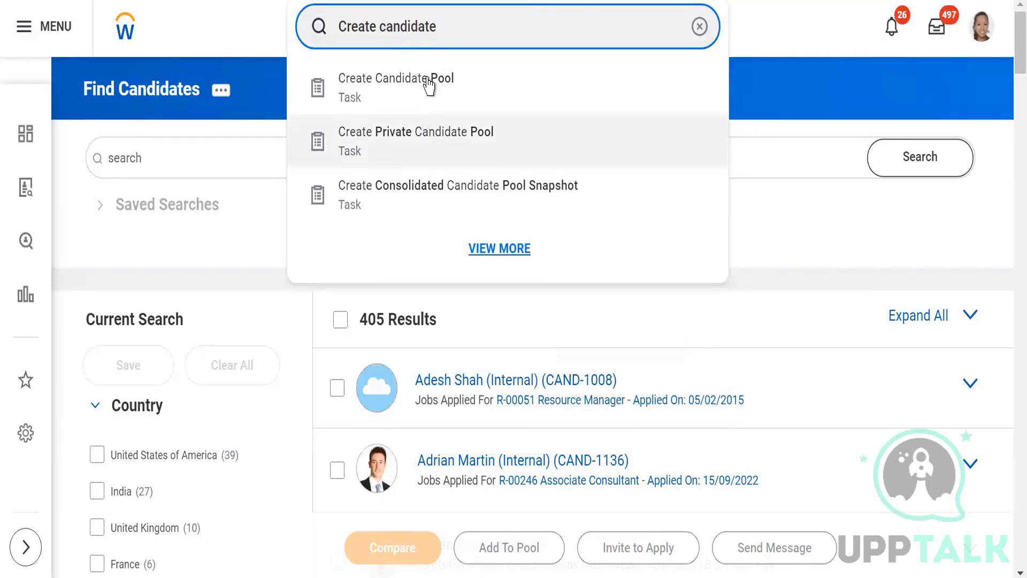
click(428, 79)
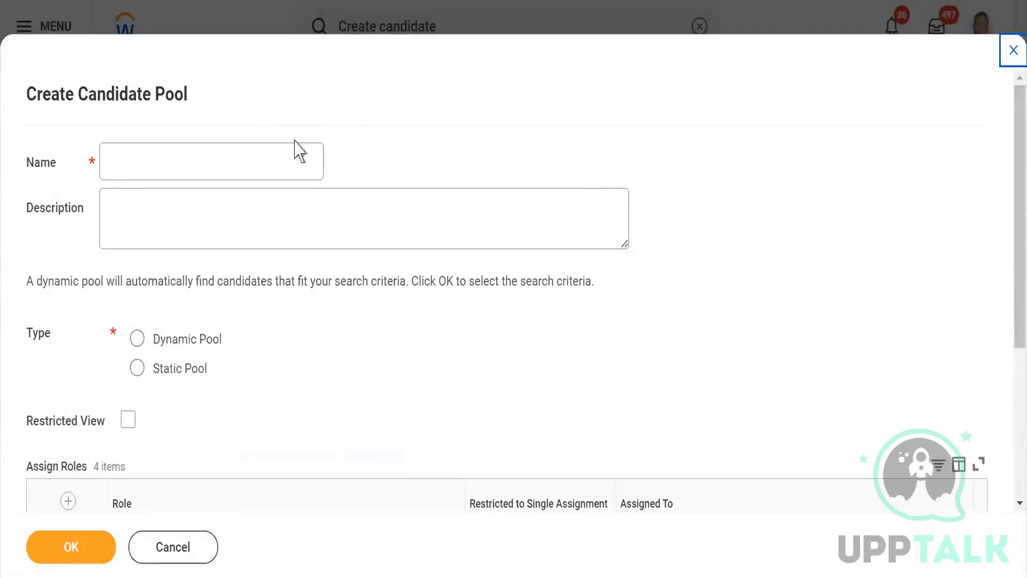
Name the candidate pool "Skiims -Static pool", set its type to Static Pool, and review the assigned roles
click(212, 155)
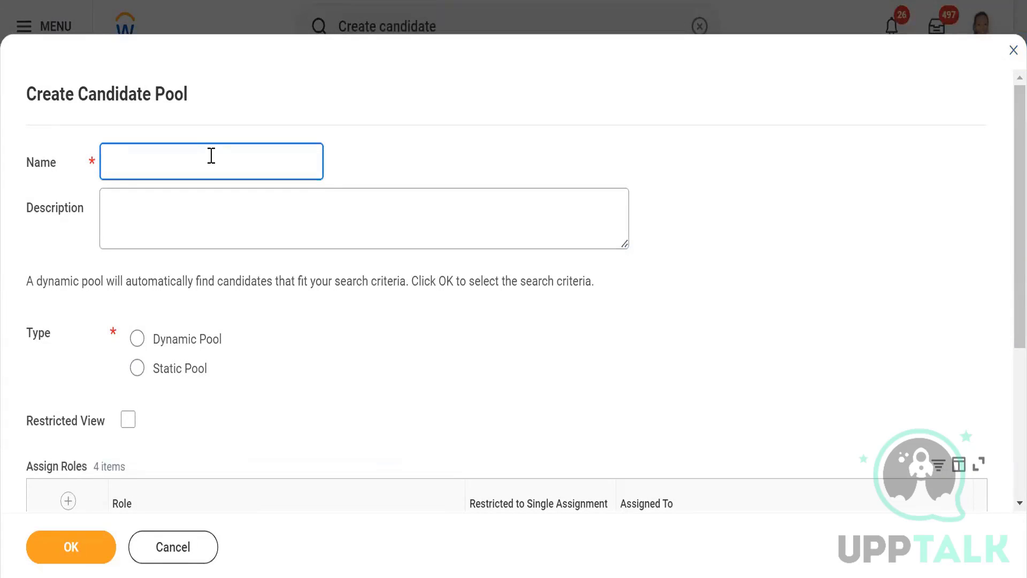
text(Skiims -Static pool)
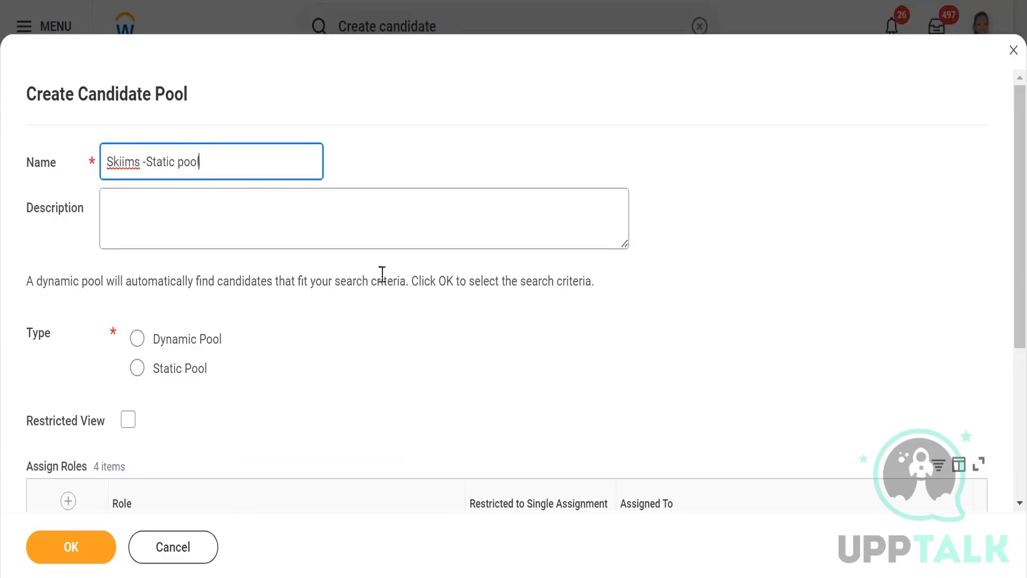
click(140, 372)
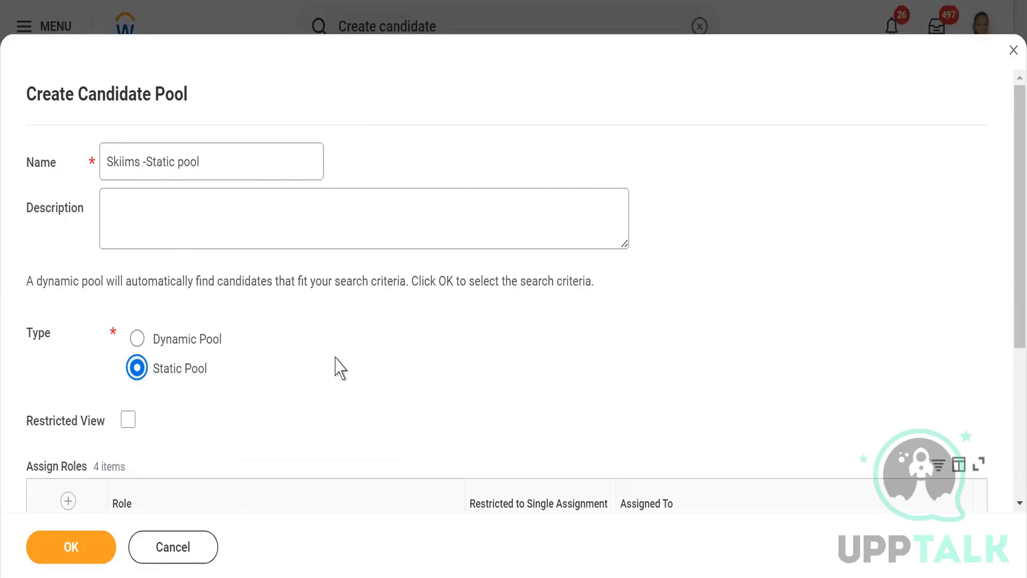
scroll(340, 369, down, 2)
scroll(351, 298, down, 3)
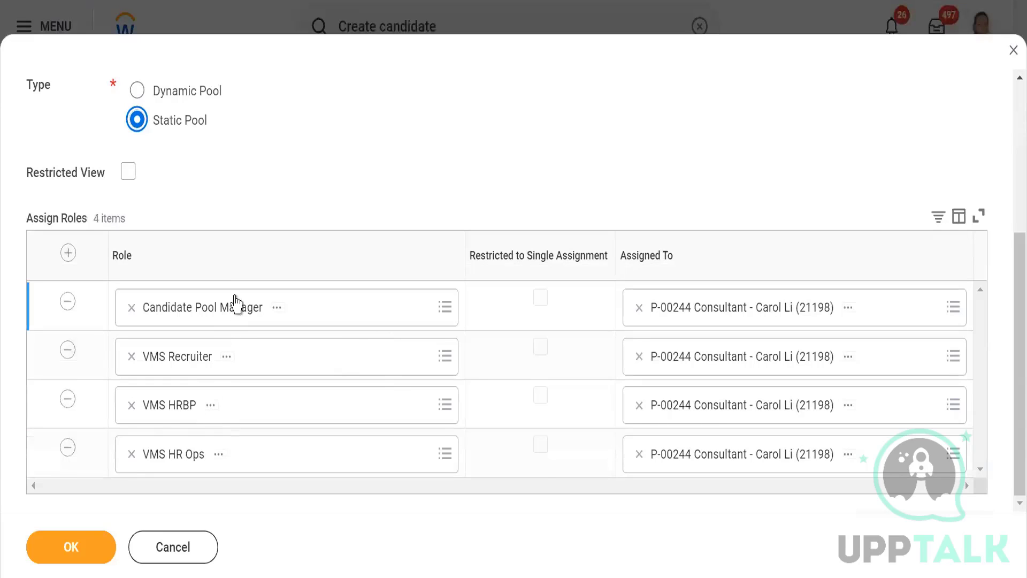
scroll(235, 302, up, 5)
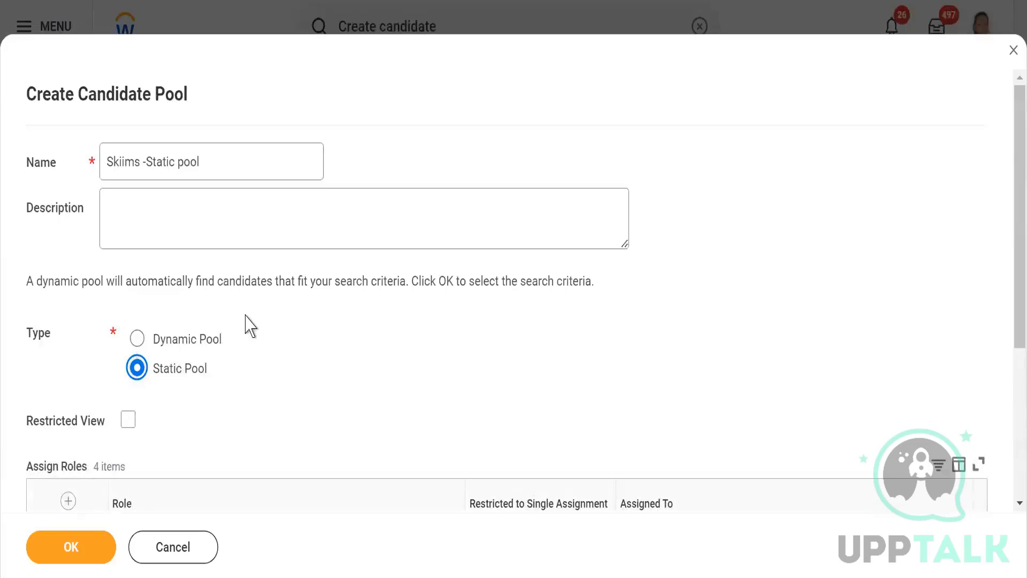
Rename the pool "1234_Static pool", submit its creation, and return to the Find Candidates tab with the selected candidates
click(145, 163)
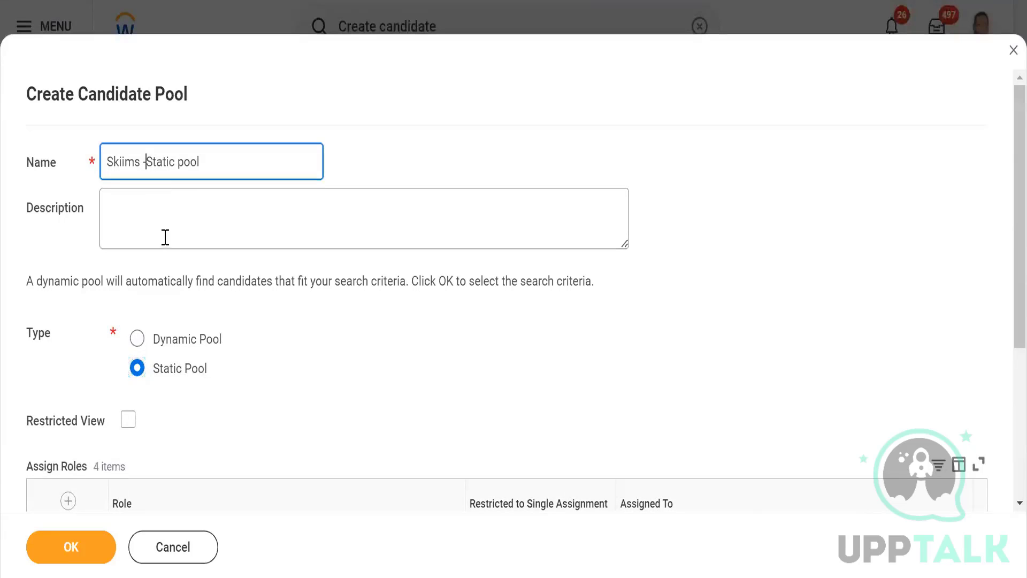
key(BackSpace)
key(BackSpace)
key(BackSpace)
key(BackSpace)
key(BackSpace)
key(BackSpace)
key(BackSpace)
key(BackSpace)
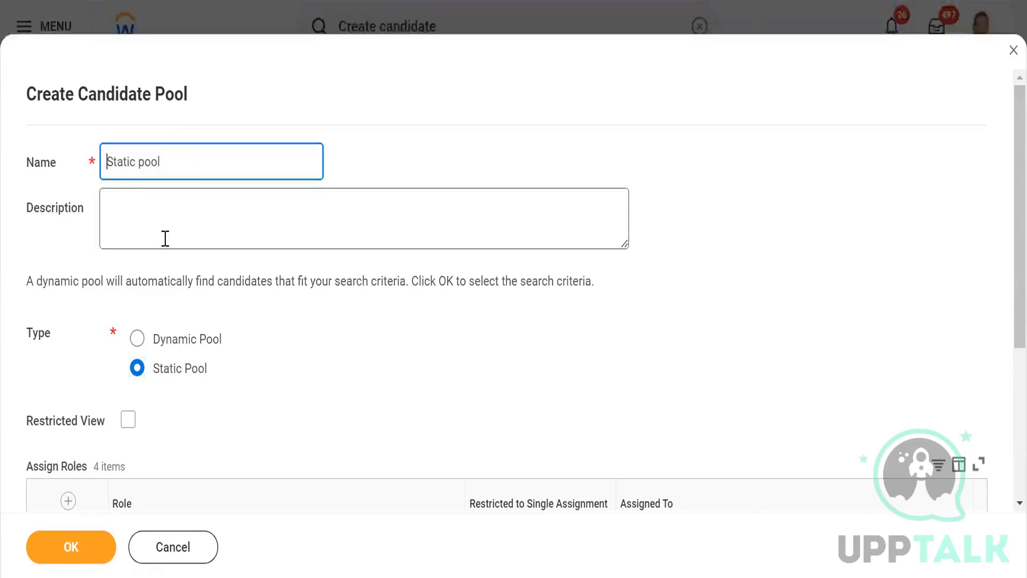
text(1234)
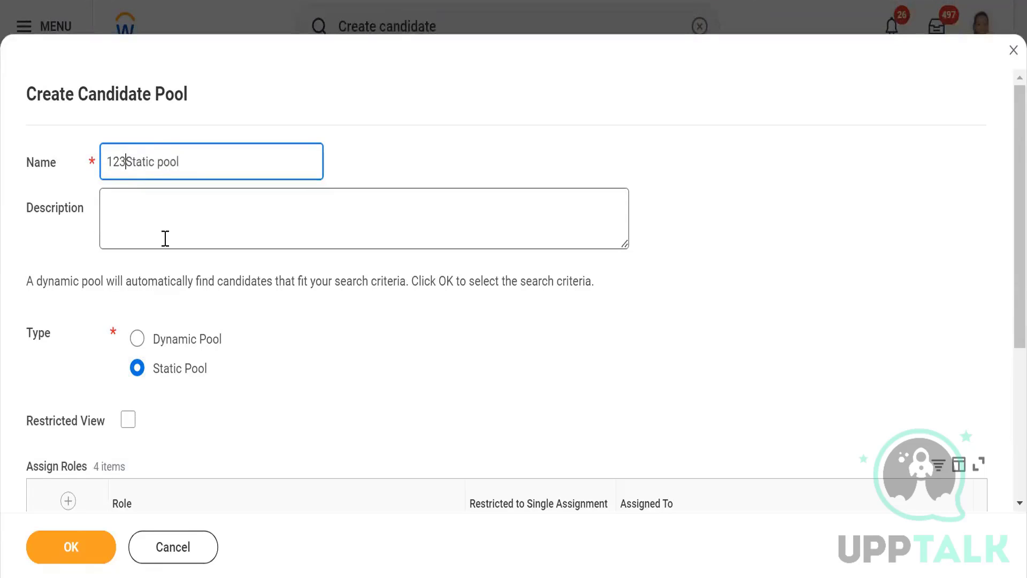
text(_)
scroll(315, 378, down, 2)
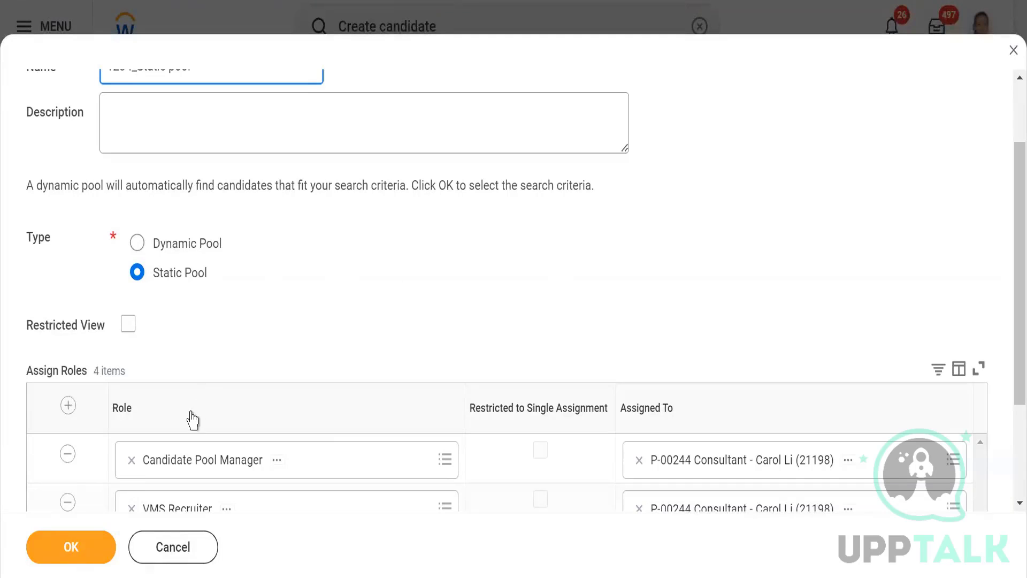
scroll(268, 367, up, 2)
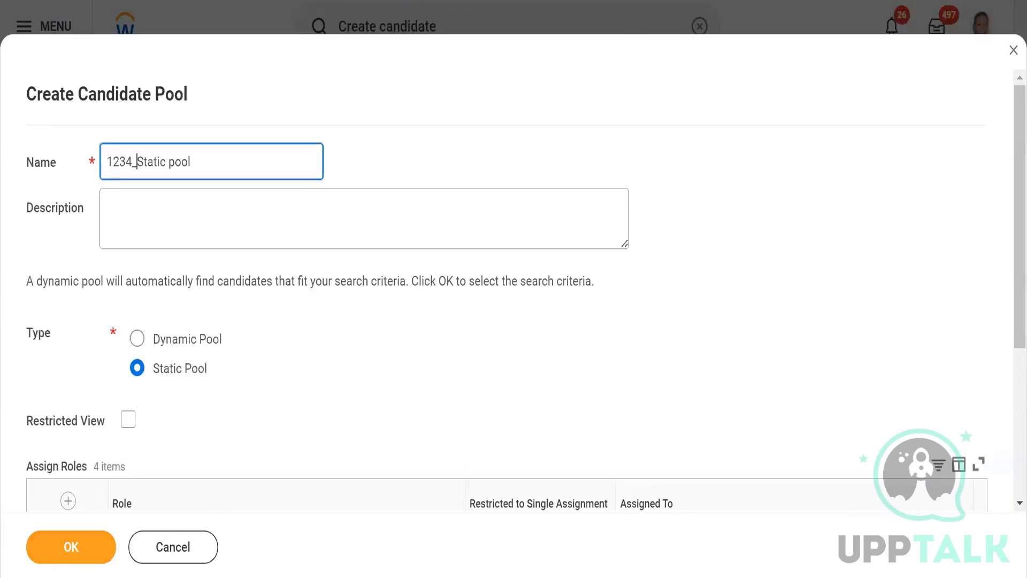
click(71, 561)
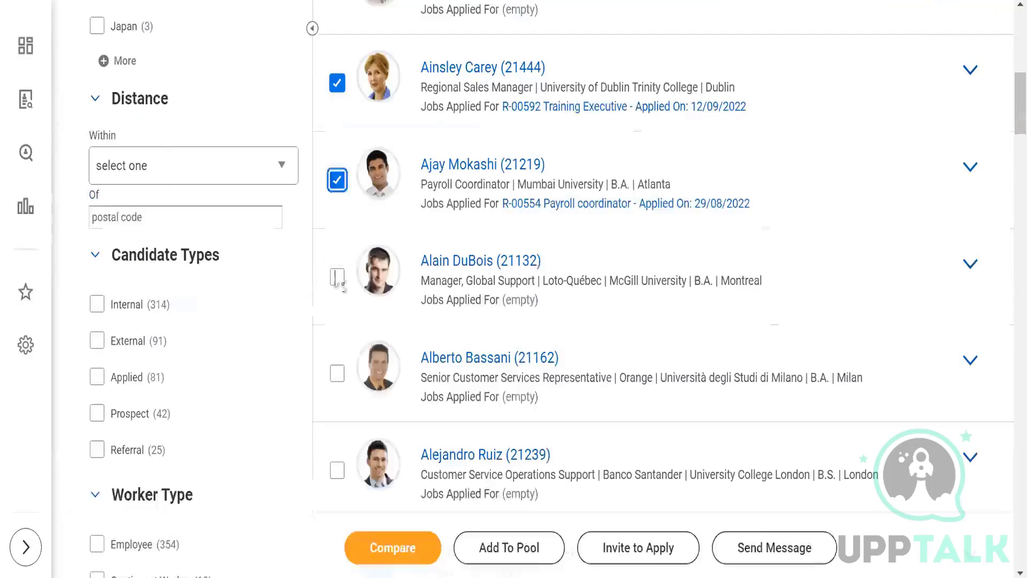
Add the five selected candidates to the 1234_Static pool candidate pool, keeping the HR Experience tag
scroll(360, 315, up, 5)
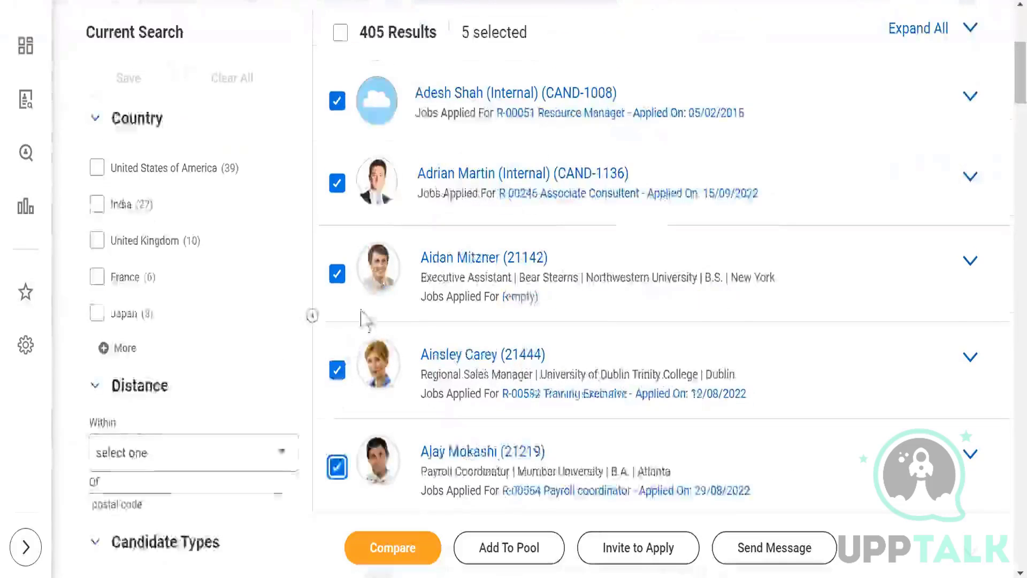
scroll(360, 315, down, 3)
click(500, 553)
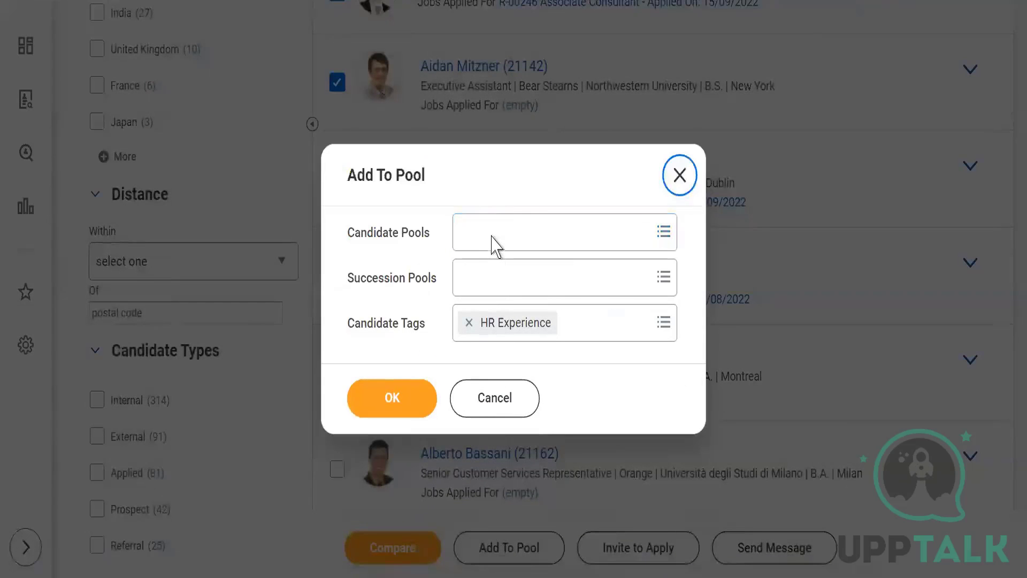
click(492, 236)
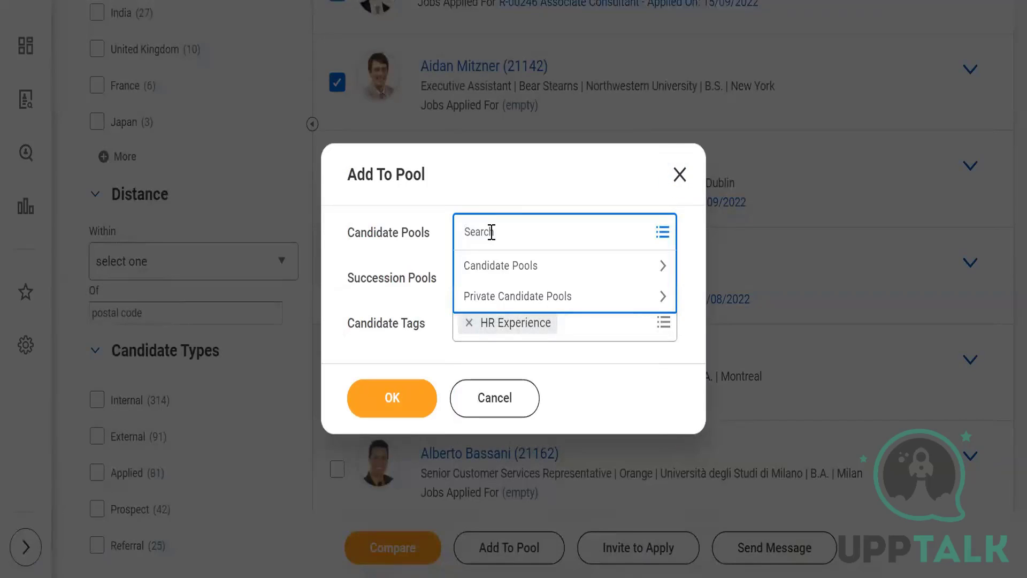
text(1234)
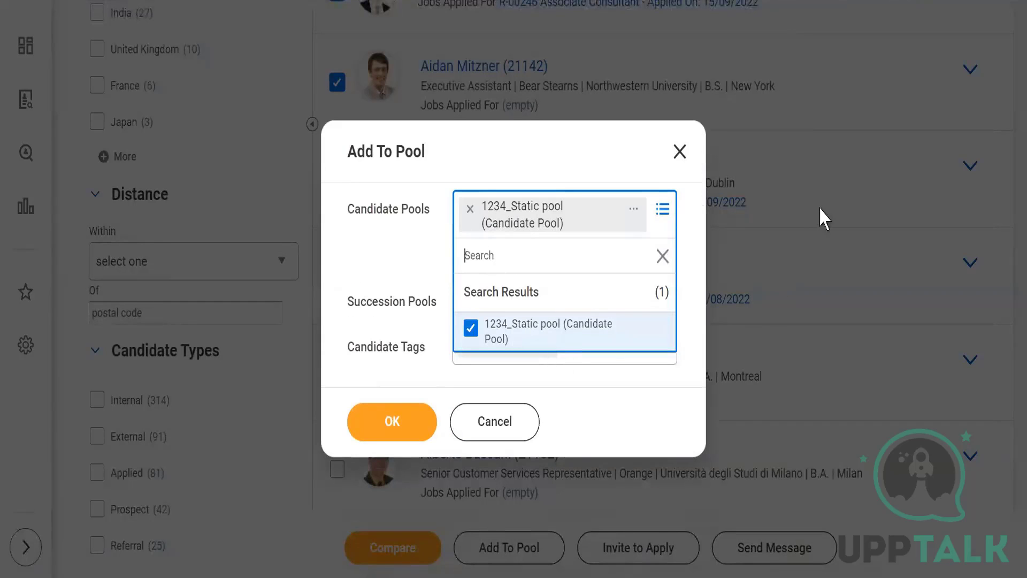
click(835, 191)
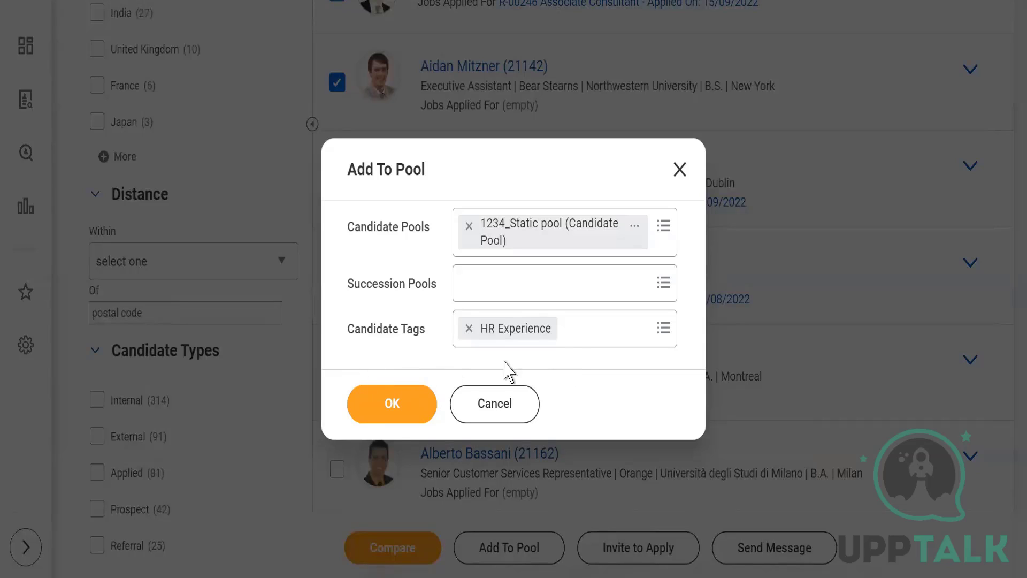
click(377, 410)
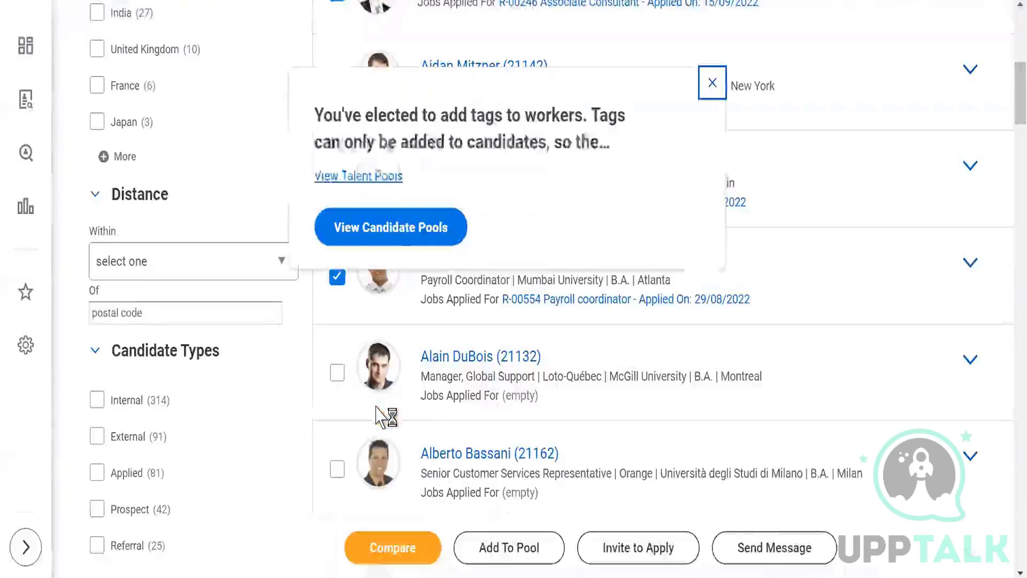
Open the list of all candidate pools and examine the pools' types, search criteria and candidate counts
click(395, 234)
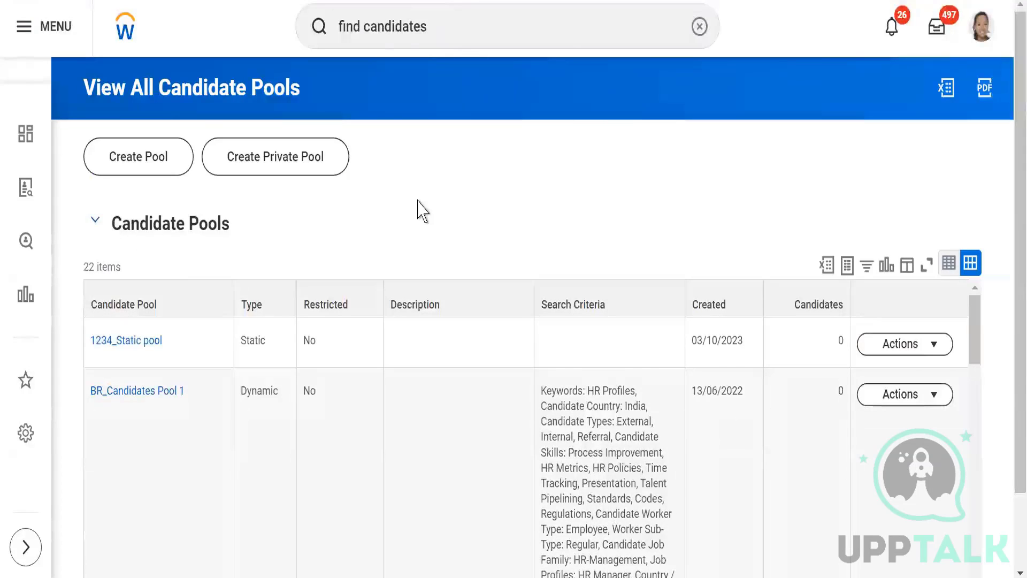
scroll(418, 214, down, 2)
scroll(383, 331, down, 3)
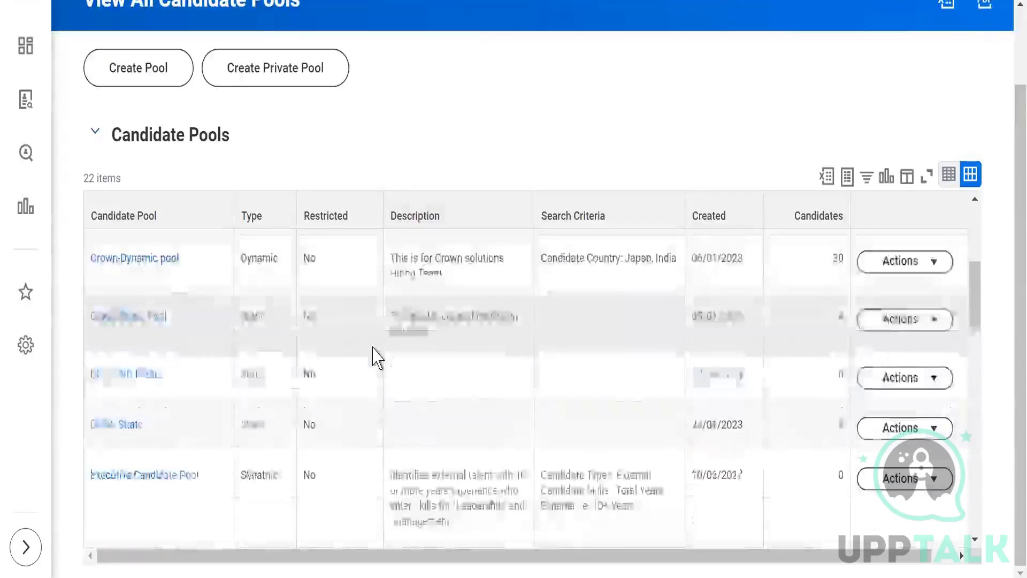
scroll(374, 358, up, 5)
scroll(305, 172, up, 2)
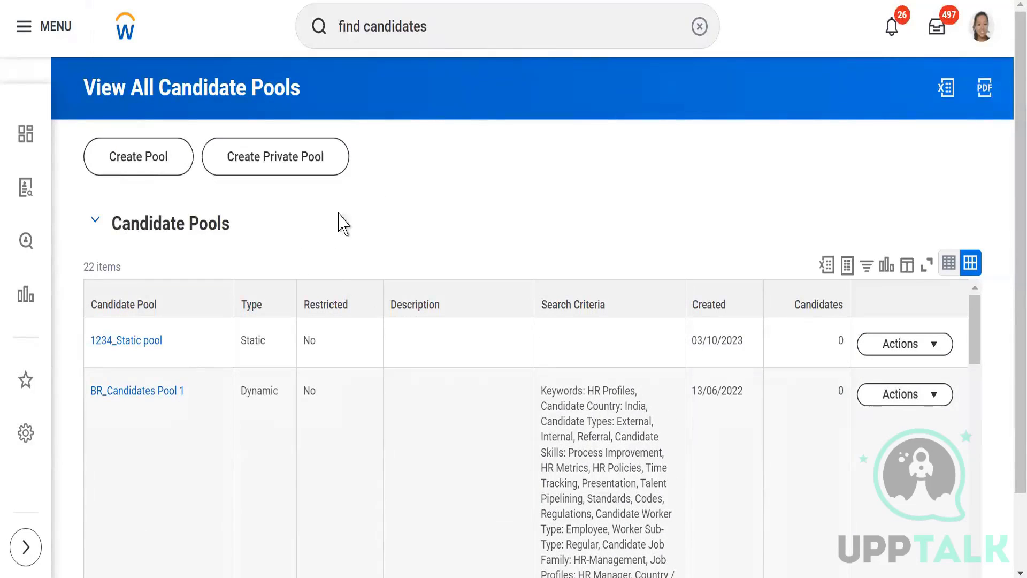
scroll(163, 401, down, 5)
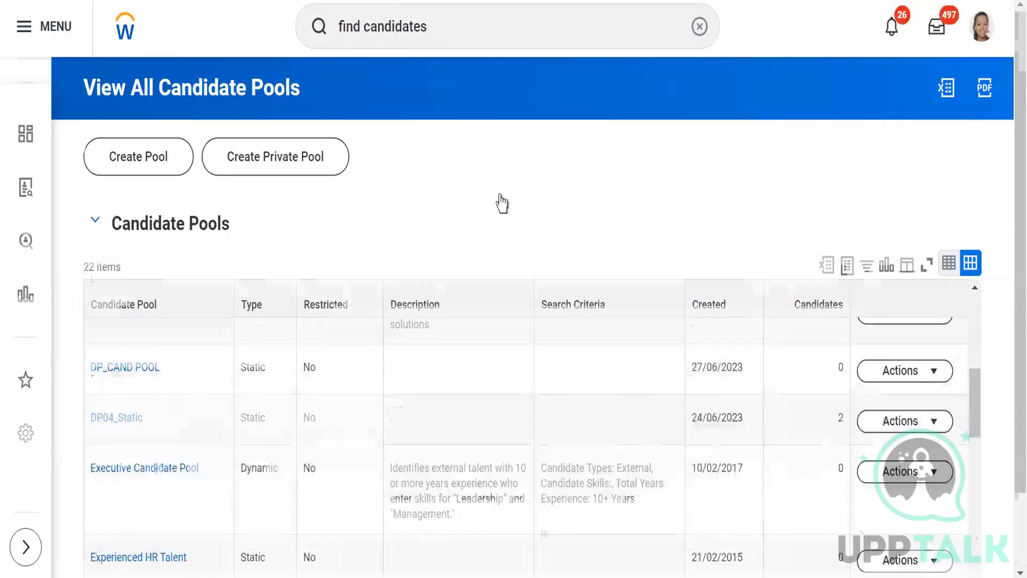
scroll(502, 202, down, 2)
scroll(363, 374, down, 3)
scroll(241, 375, down, 3)
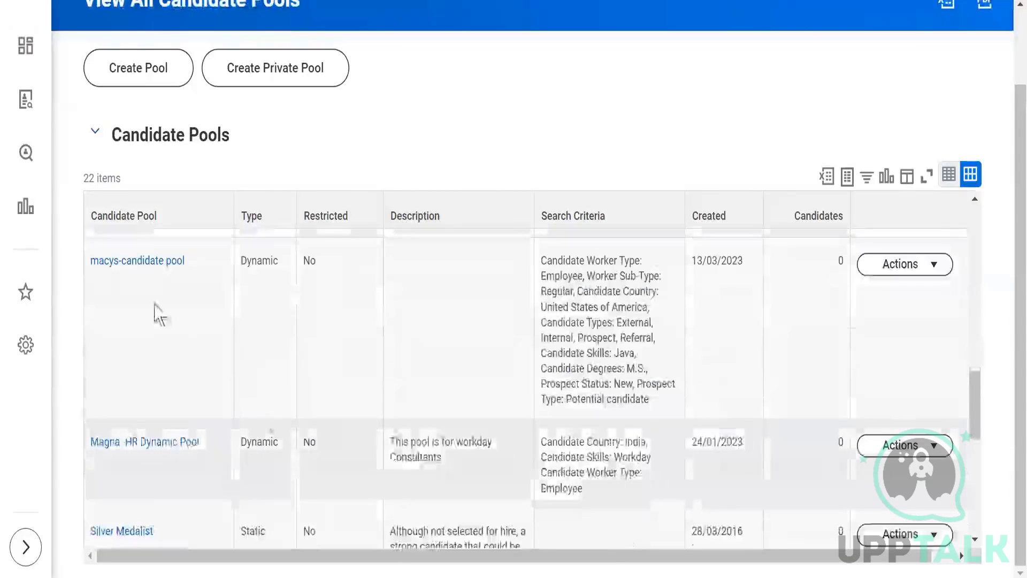
scroll(235, 400, down, 3)
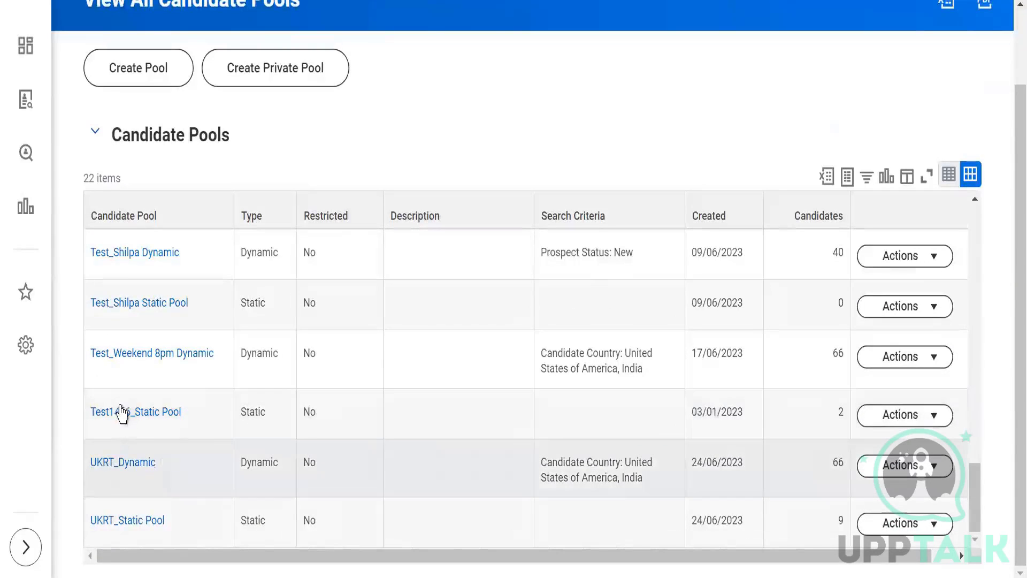
scroll(122, 412, up, 10)
scroll(122, 410, up, 8)
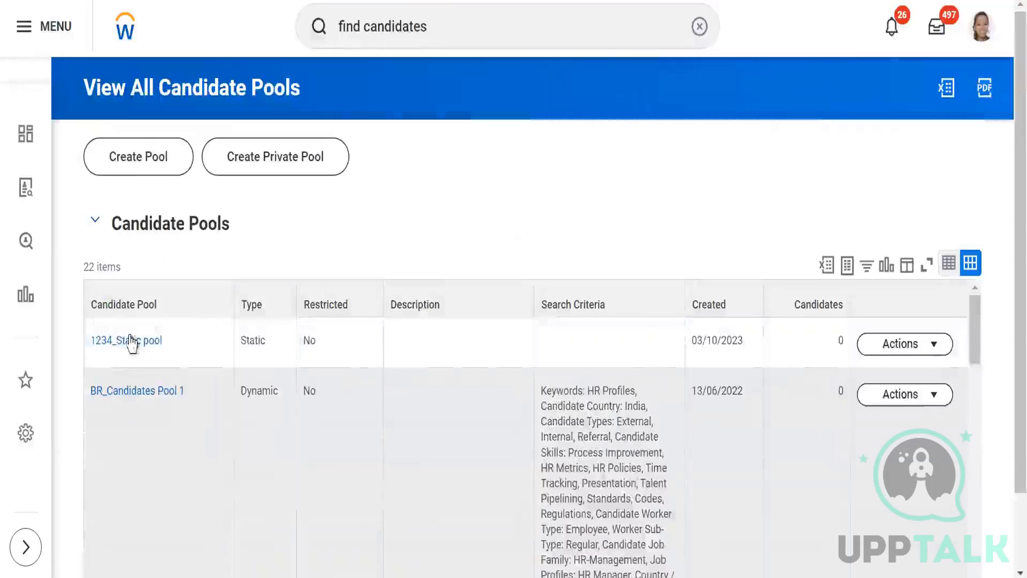
Open the 1234_Static pool candidate pool and review the candidates added to it
mouse_move(128, 346)
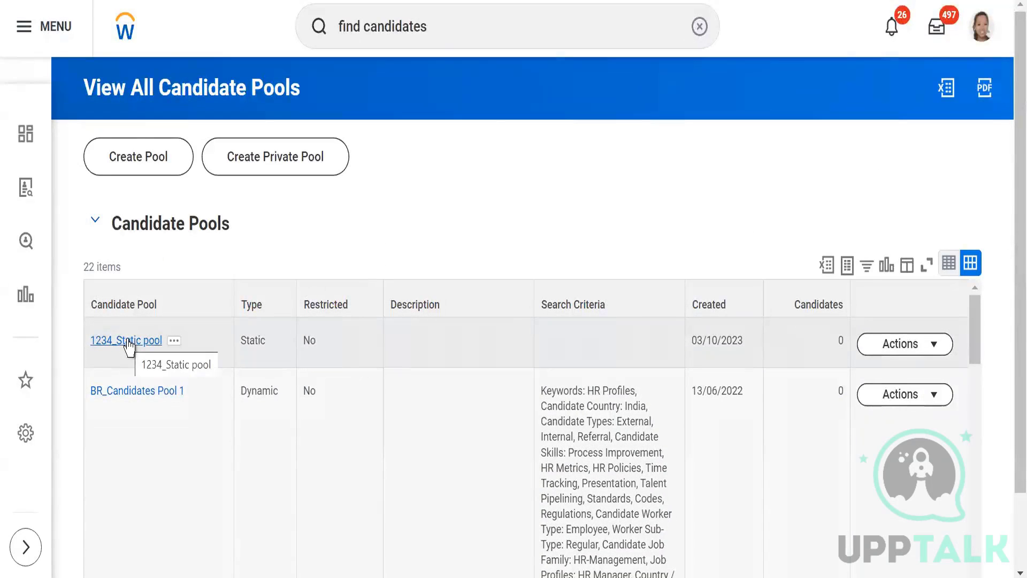
click(128, 343)
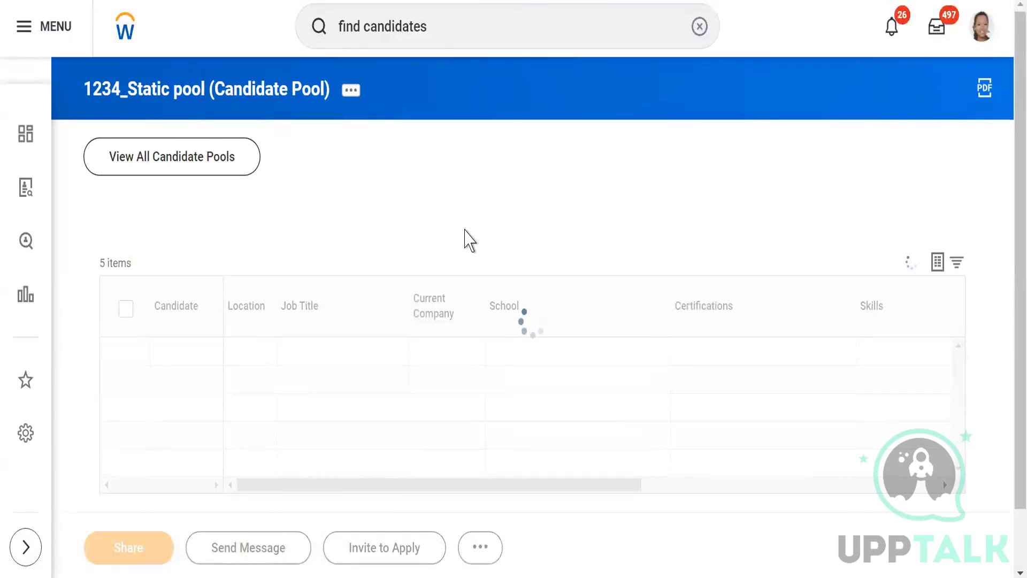
scroll(465, 236, down, 3)
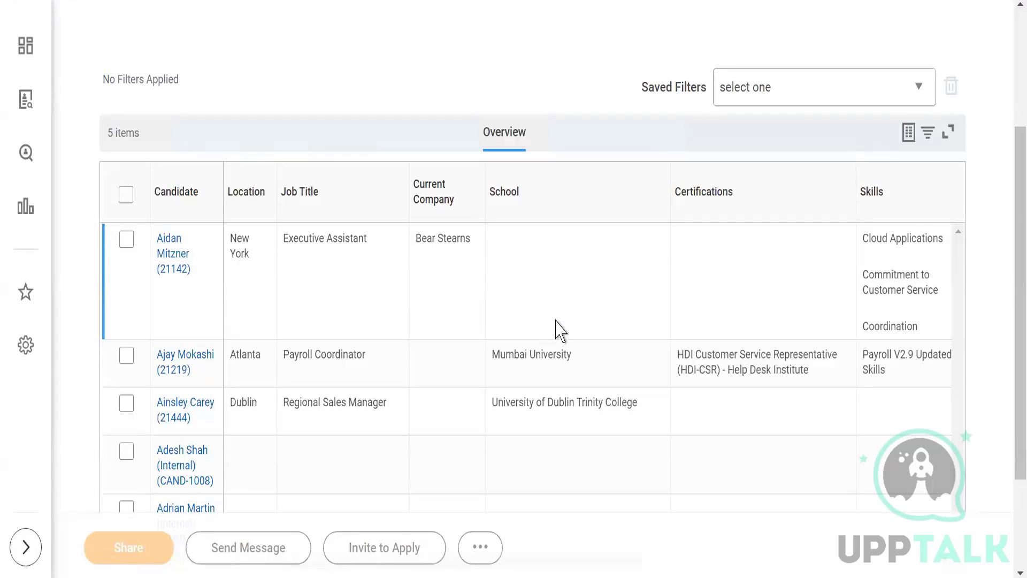
scroll(513, 267, down, 3)
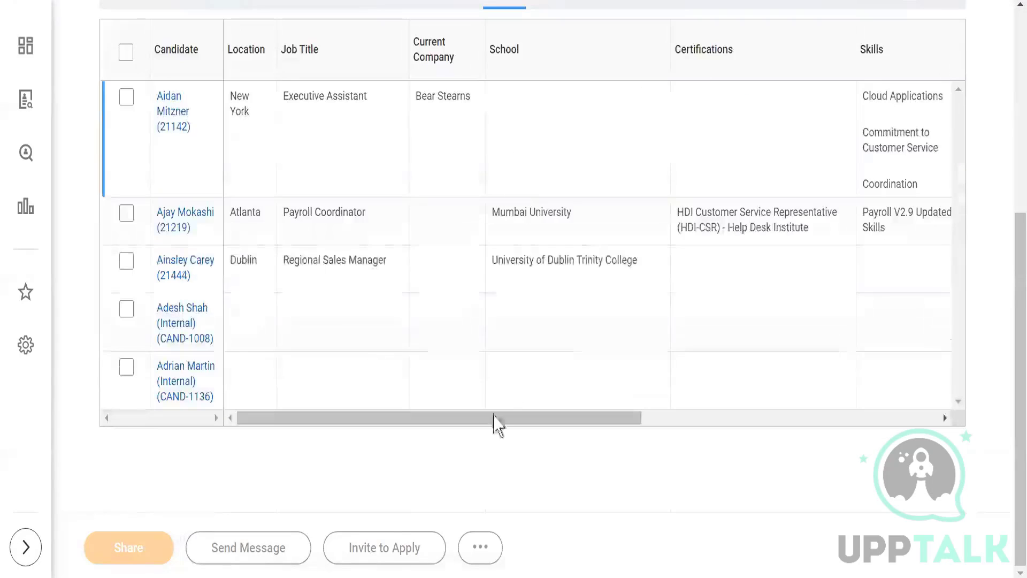
drag(516, 427, 249, 487)
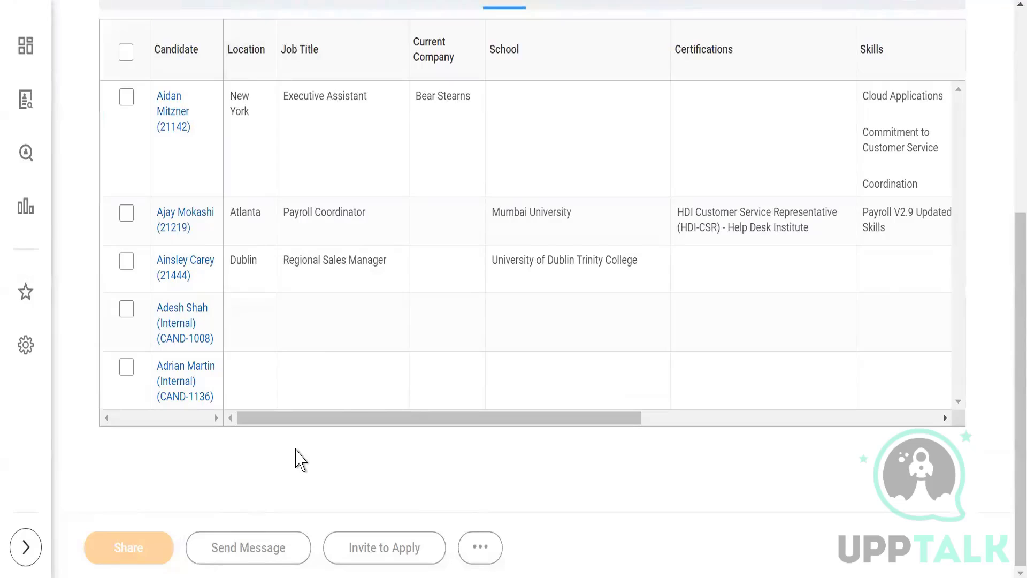
scroll(337, 496, up, 3)
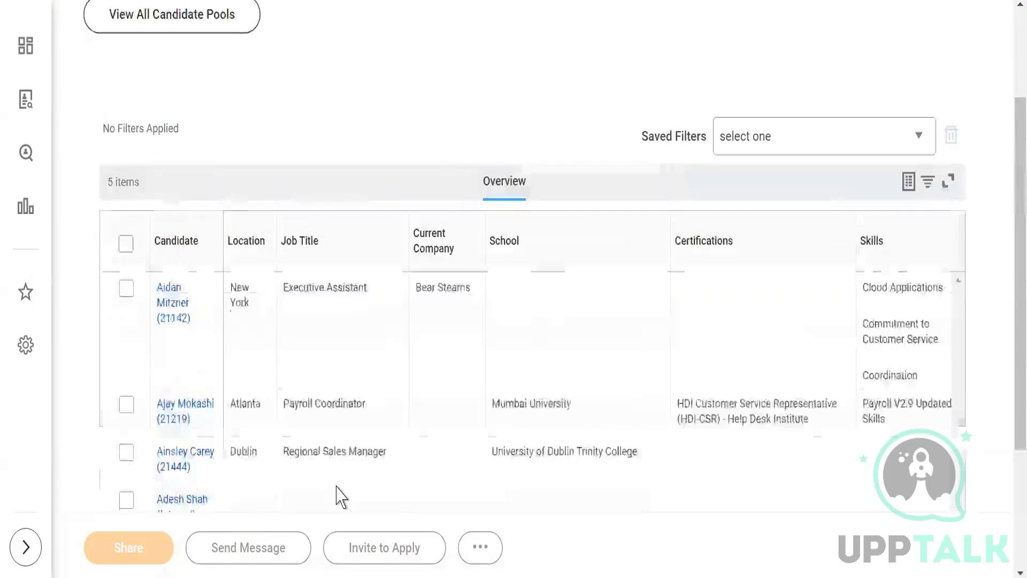
Open the Find Candidates report and look over its candidate results
scroll(338, 496, up, 3)
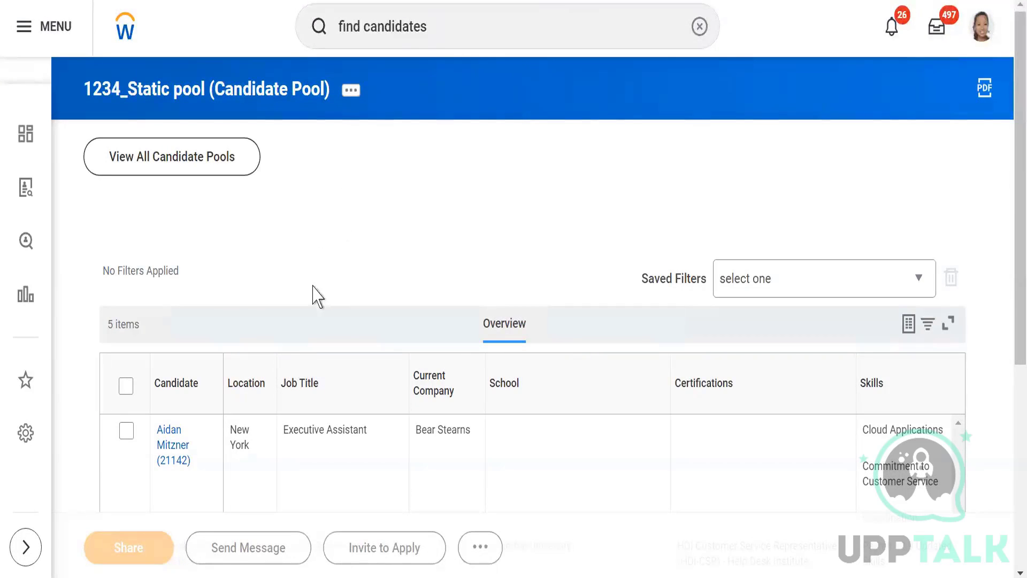
click(444, 31)
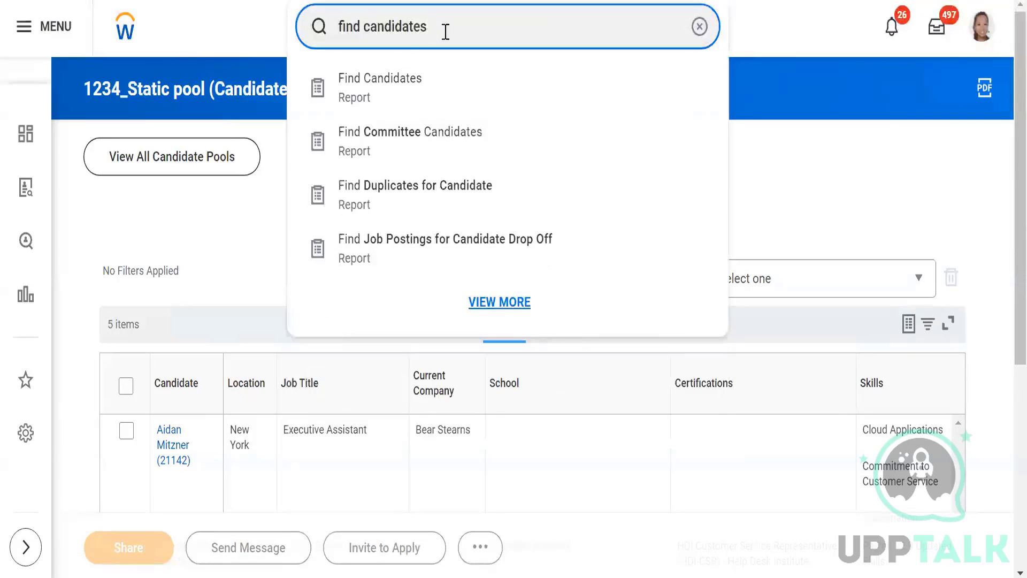
click(385, 92)
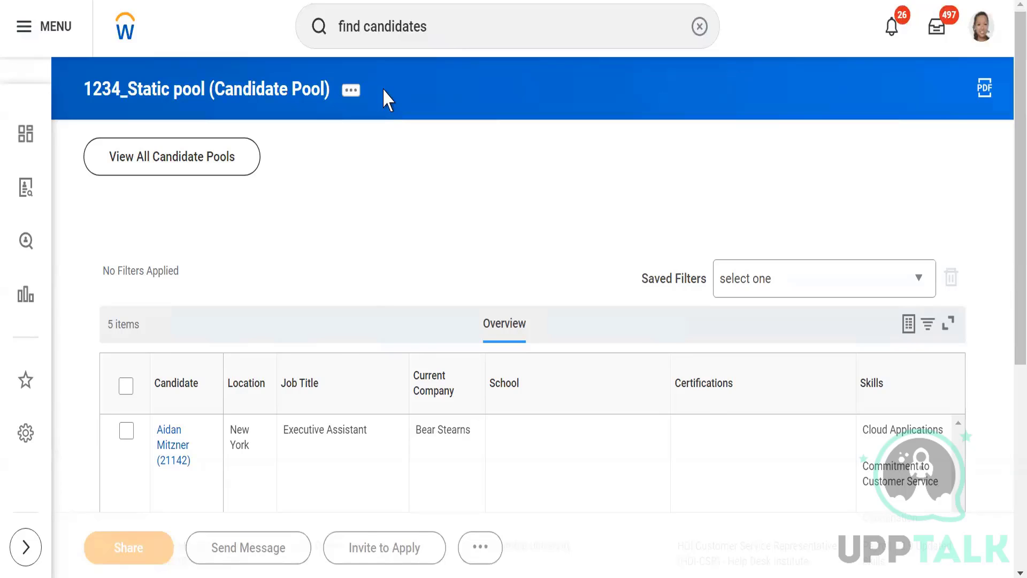
scroll(422, 197, down, 3)
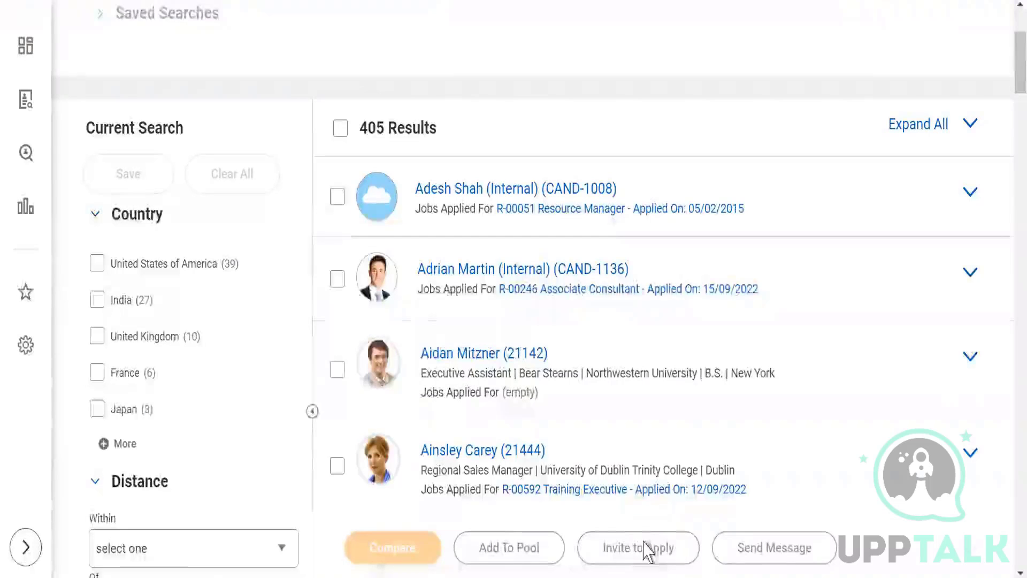
scroll(409, 321, up, 3)
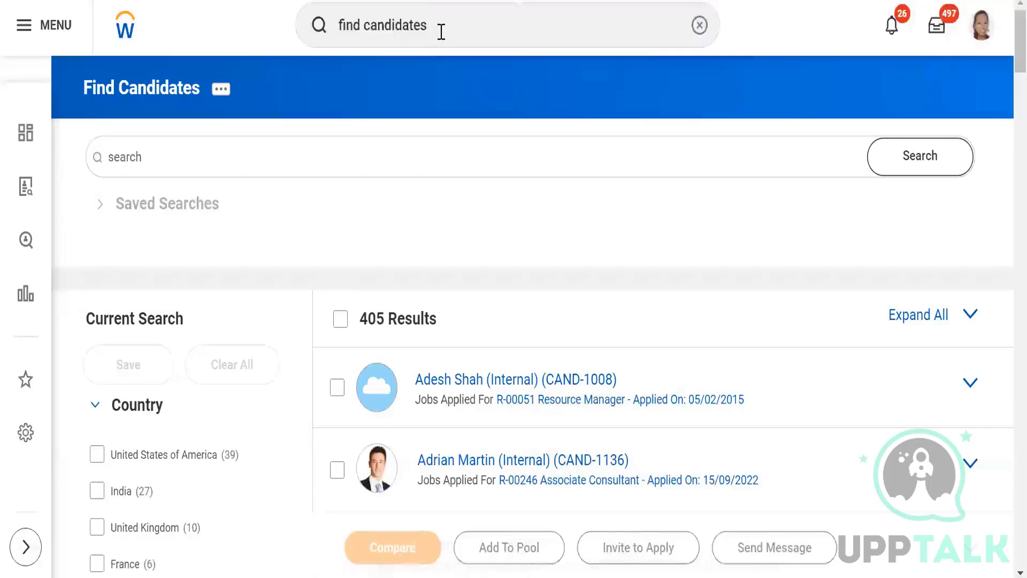
Search for the My Candidates report, open it and review the candidates it lists
click(312, 28)
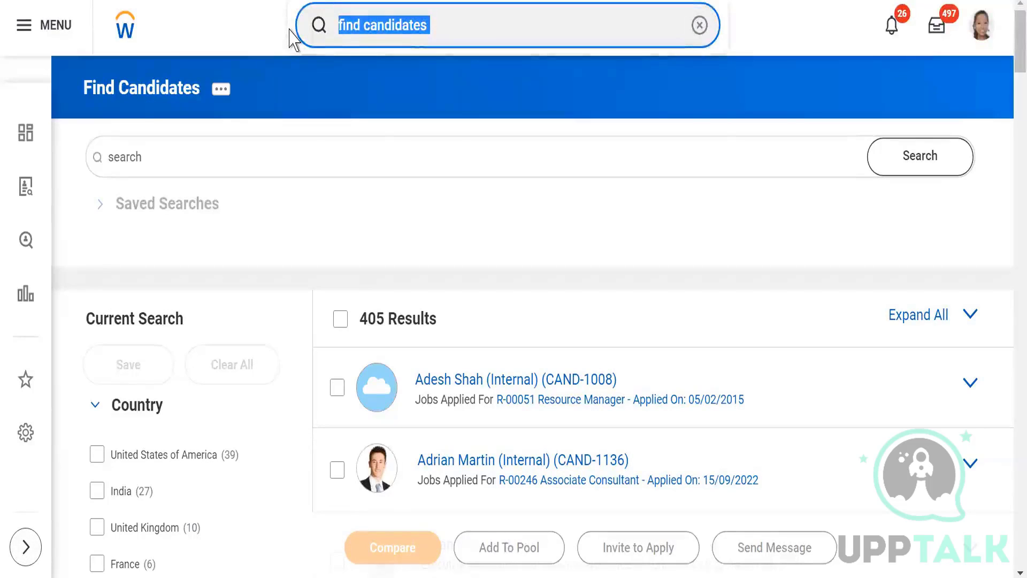
text(MY)
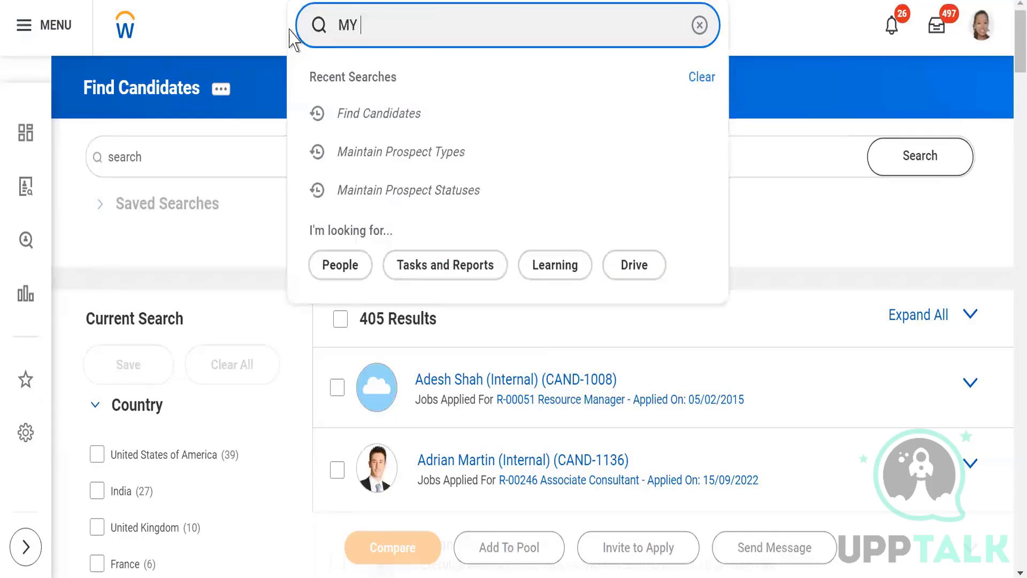
text( candidates)
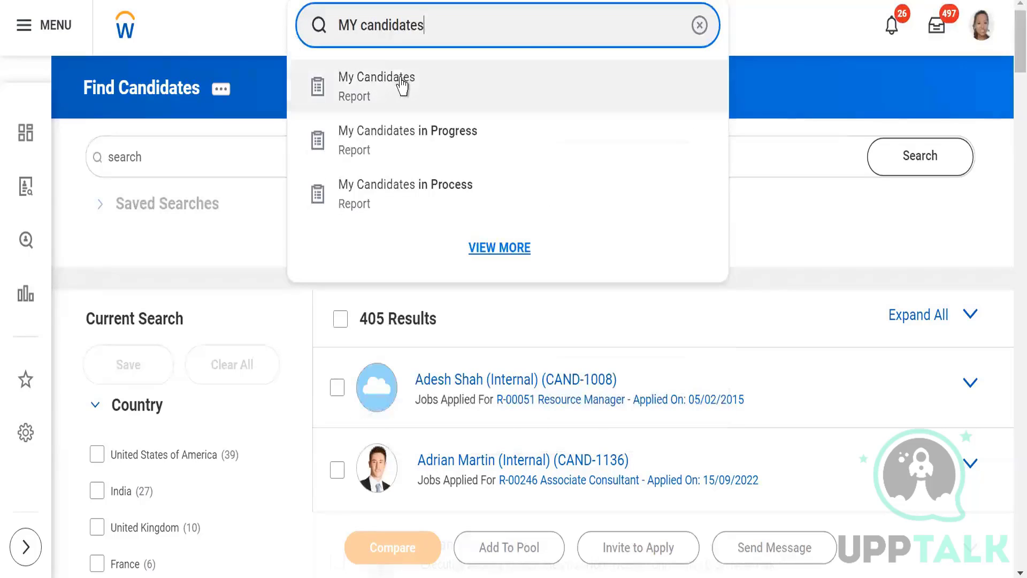
click(484, 86)
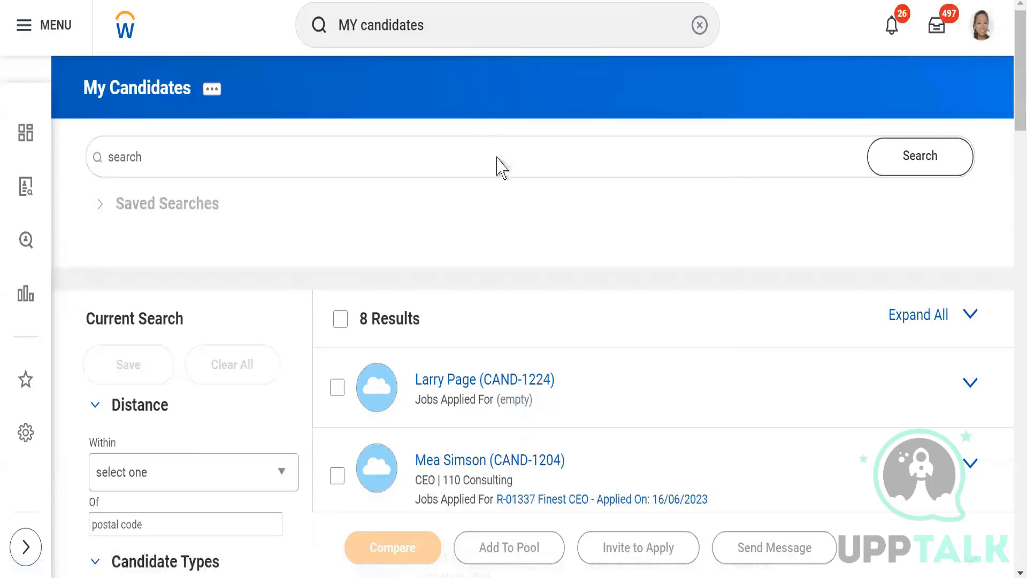
scroll(517, 195, down, 2)
scroll(518, 199, down, 4)
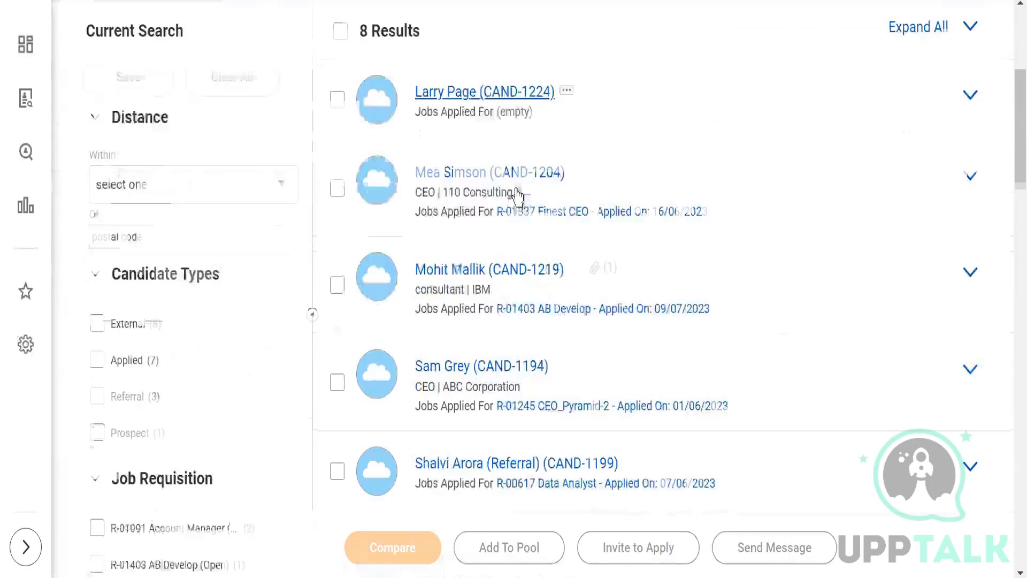
scroll(811, 277, up, 6)
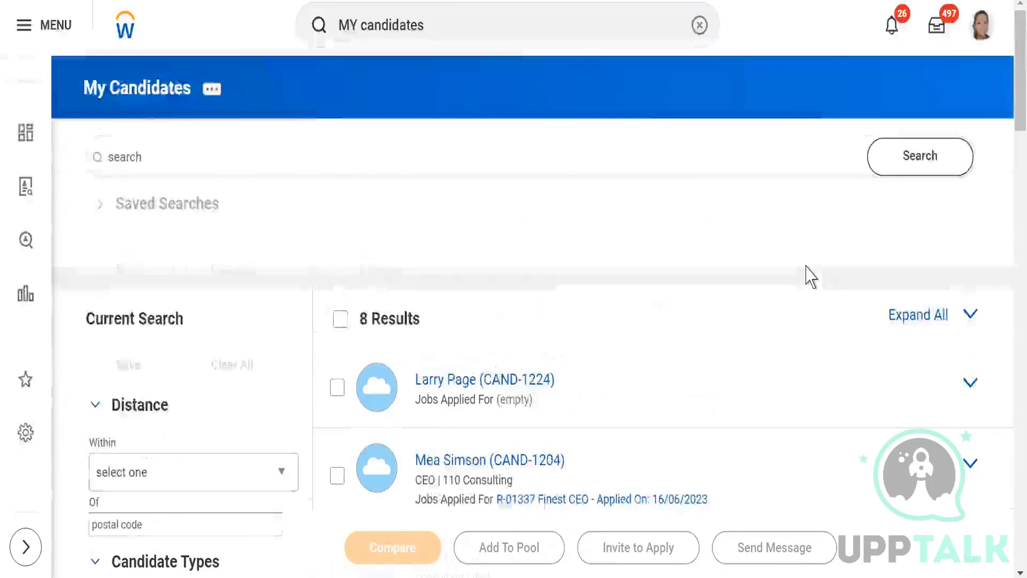
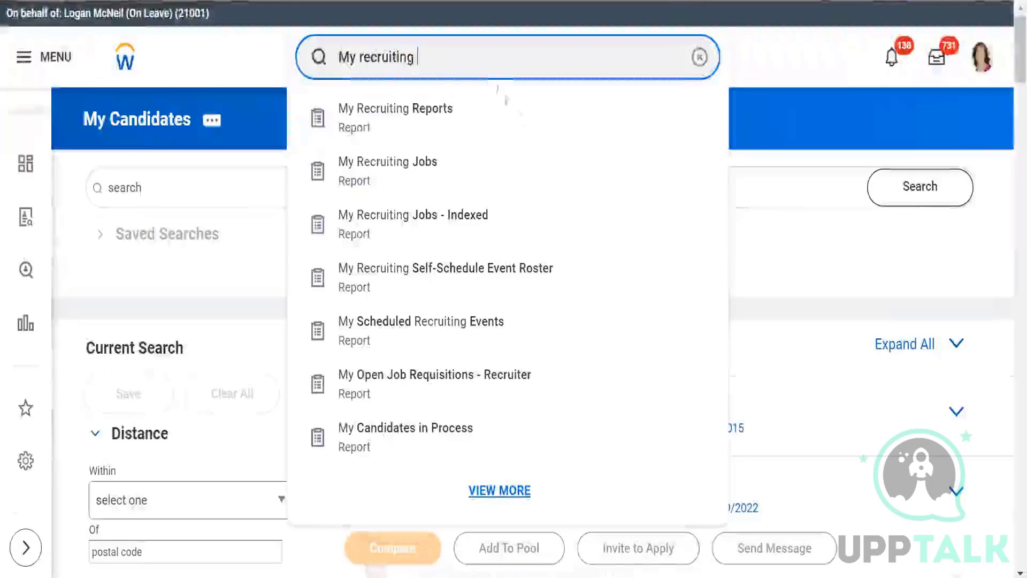
Run the My Recruiting Jobs report for Frozen and Open job requisitions, with the hiring manager's name filled in
text(jobs)
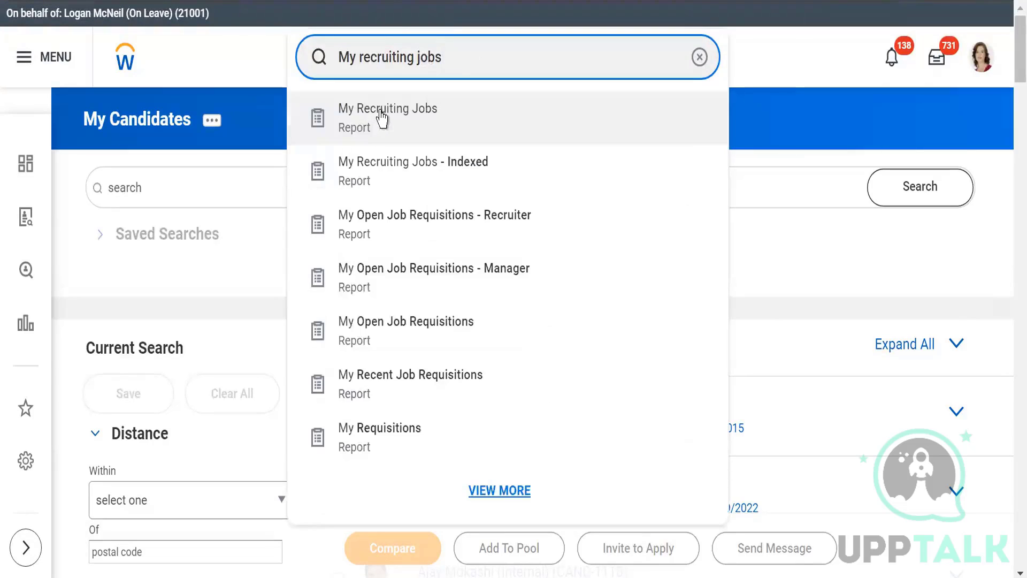
click(382, 115)
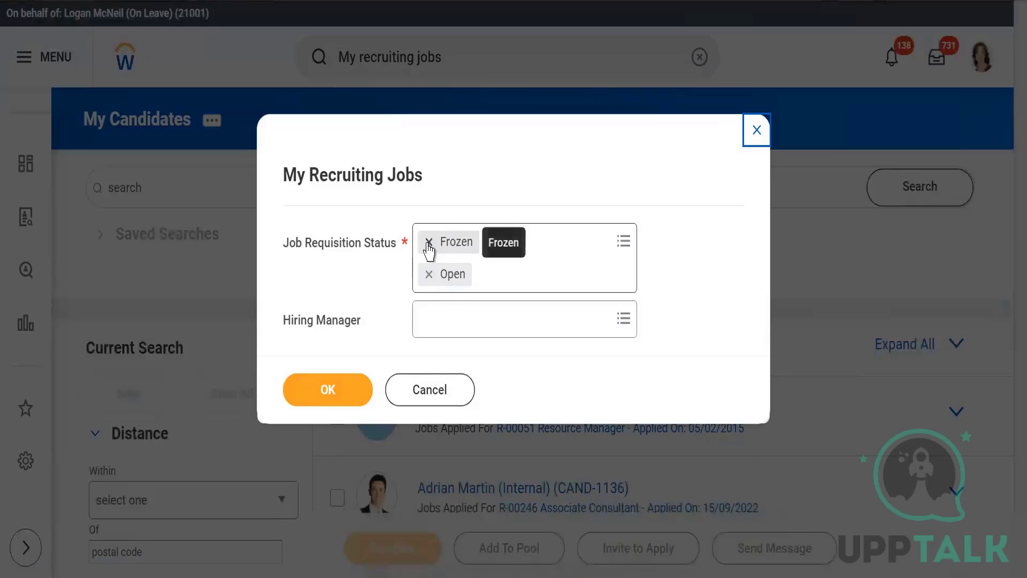
click(480, 322)
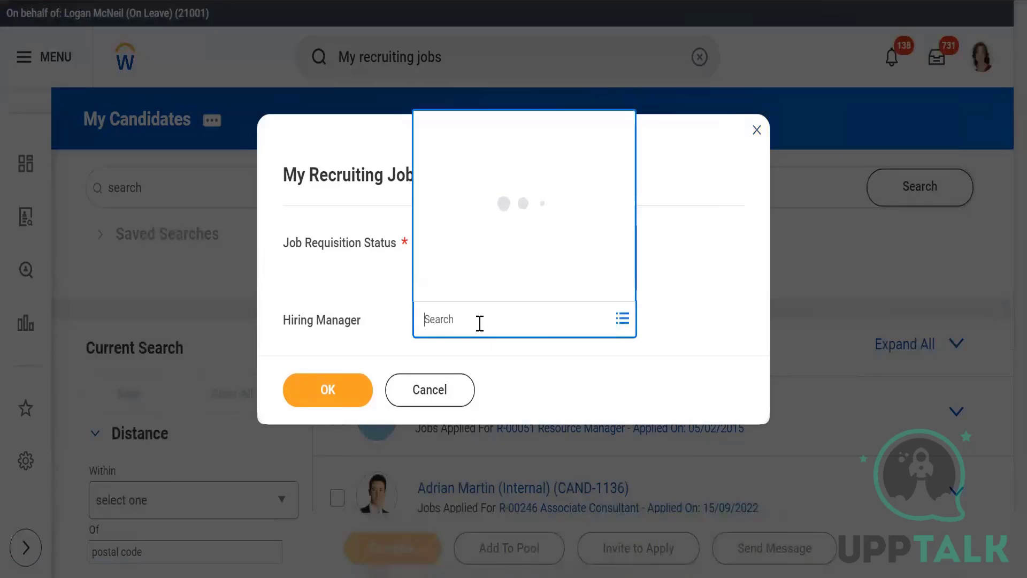
text(lo)
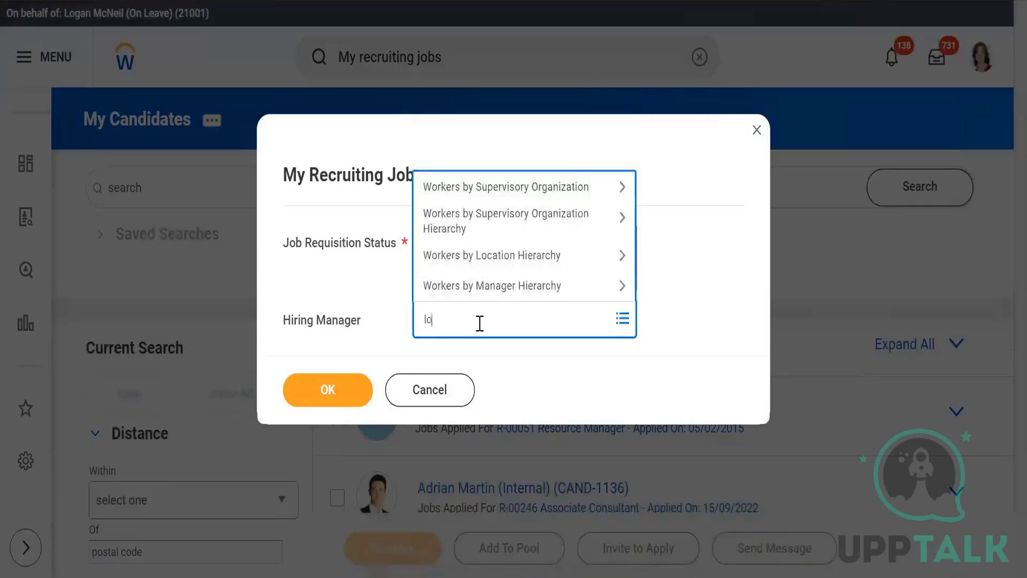
text(gan)
key(Return)
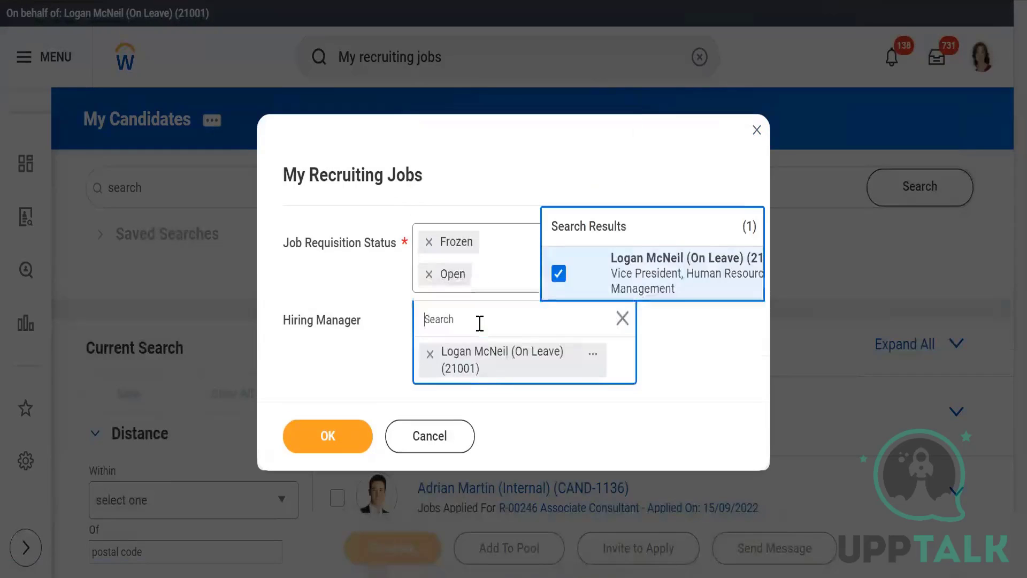
click(332, 444)
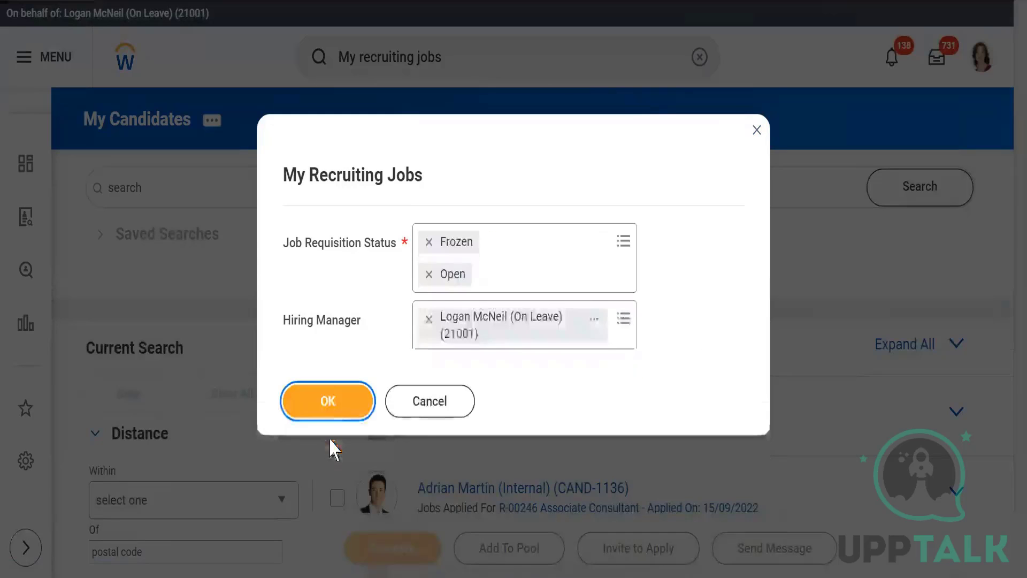
click(328, 402)
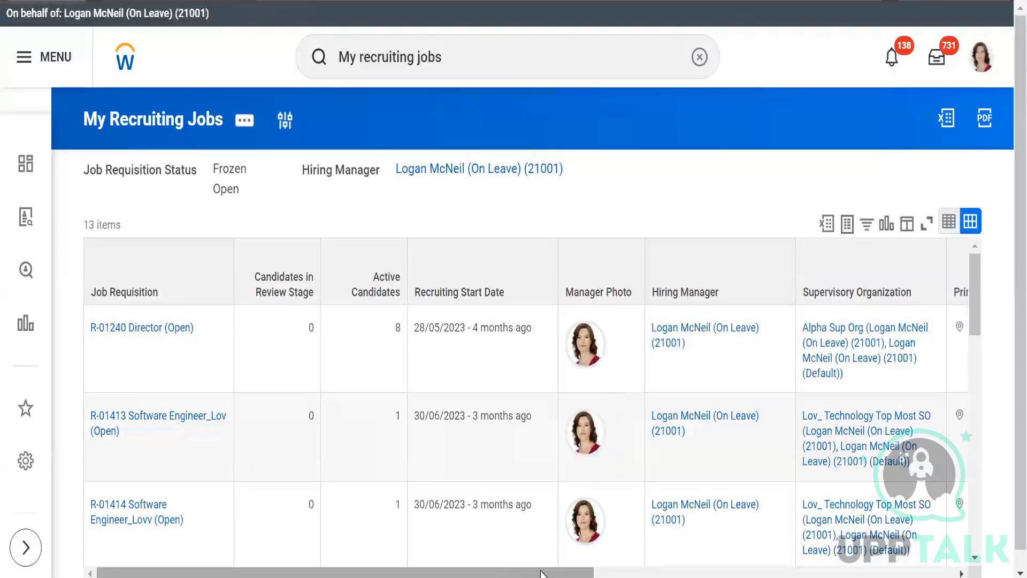
Examine all columns of the My Recruiting Jobs report, from job requisition through to recruiter
drag(544, 573, 820, 574)
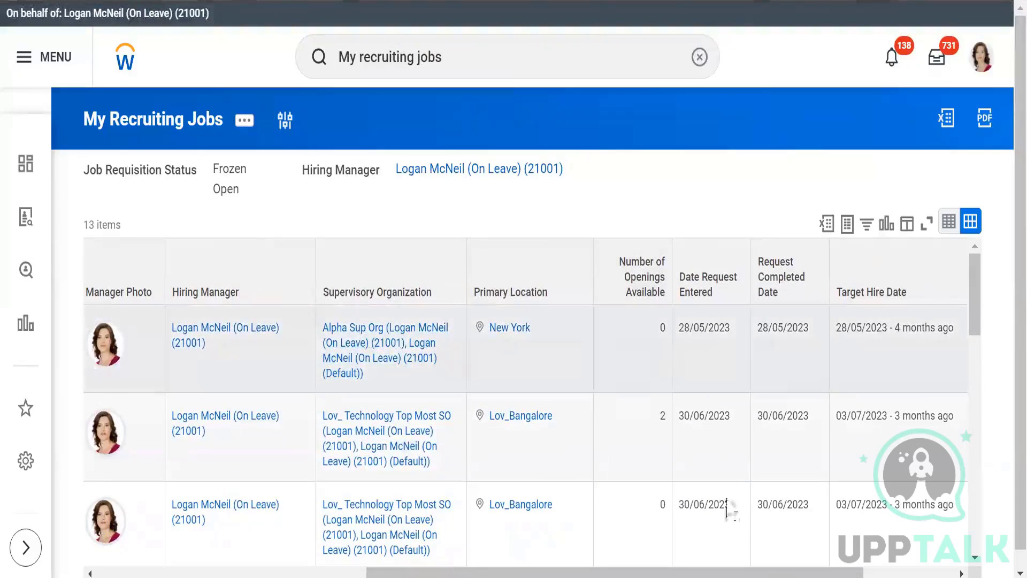
drag(771, 570, 885, 575)
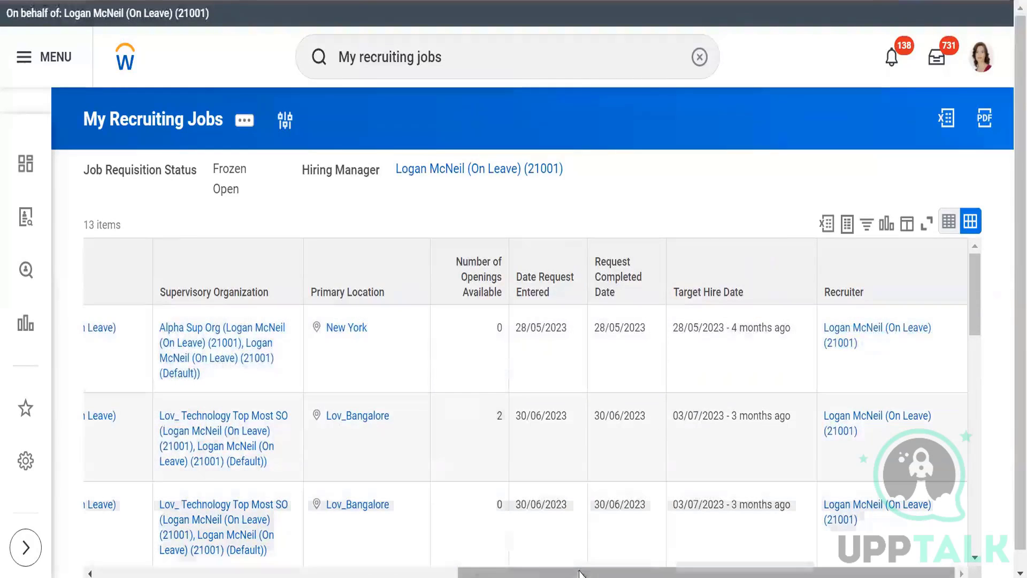
drag(496, 573, 135, 570)
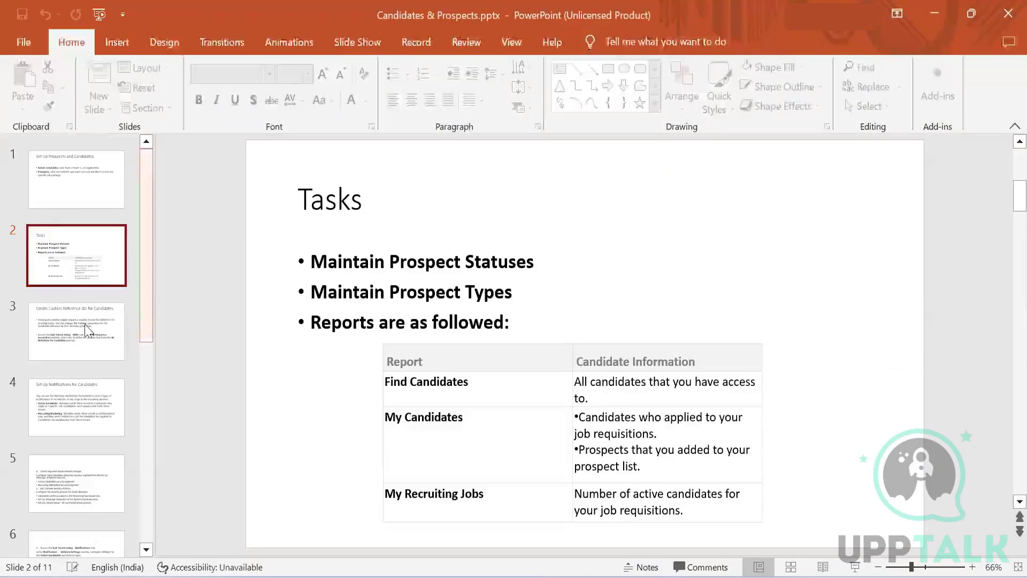
In the Candidates & Prospects presentation in PowerPoint, show the slide Create Custom Reference IDs for Candidates
click(51, 333)
click(60, 273)
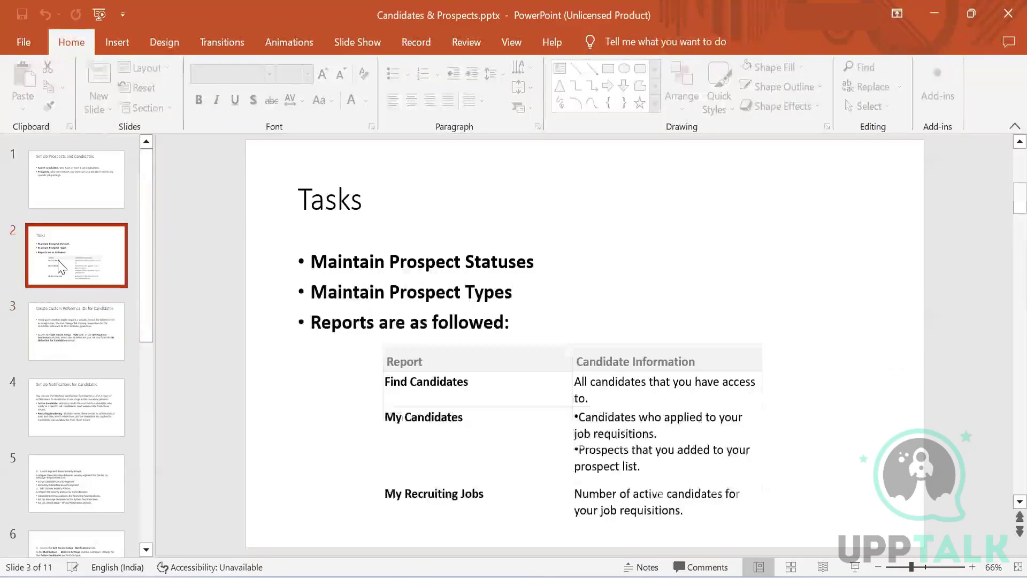
click(63, 333)
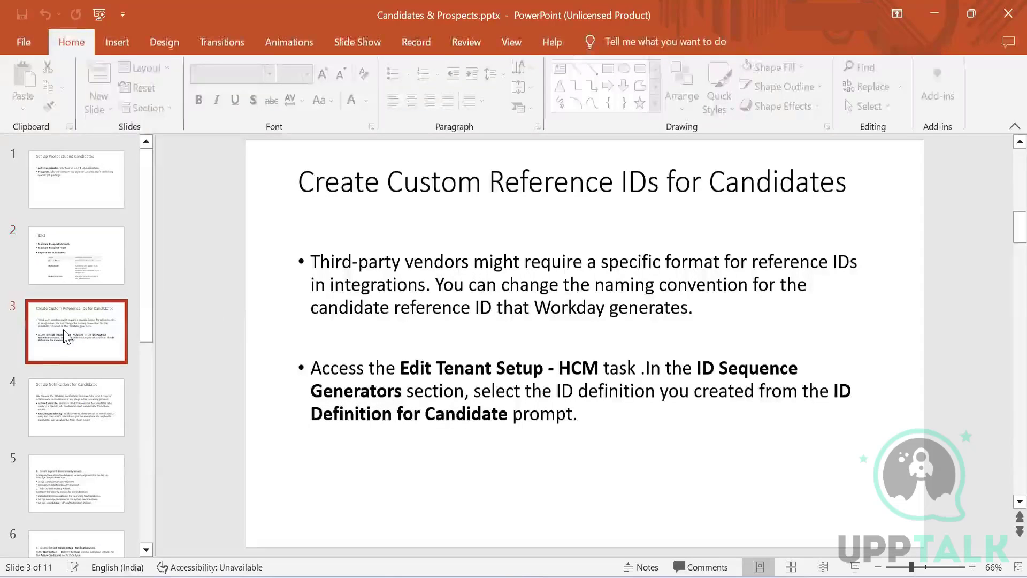
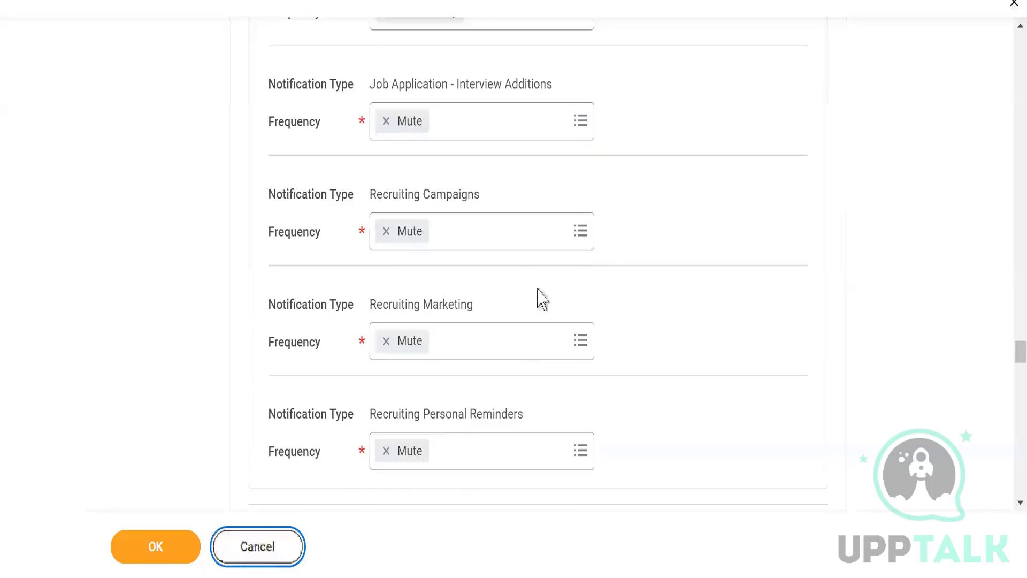
Replace the change preferences search with "configure profile group" and open the Configure Profile Group task
scroll(538, 298, up, 15)
scroll(546, 300, up, 10)
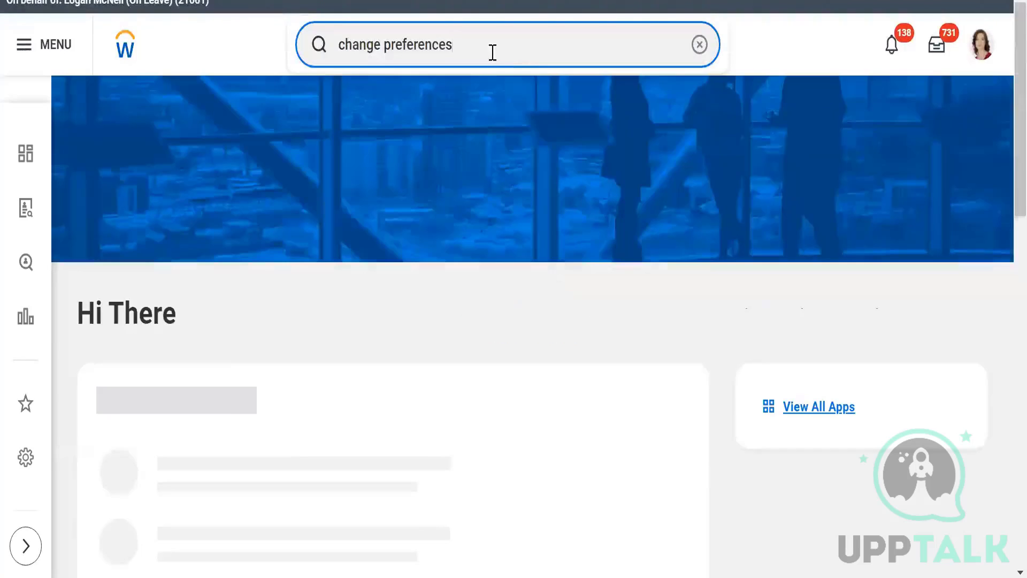
key(BackSpace)
key(BackSpace)
key(BackSpace)
key(BackSpace)
key(BackSpace)
key(BackSpace)
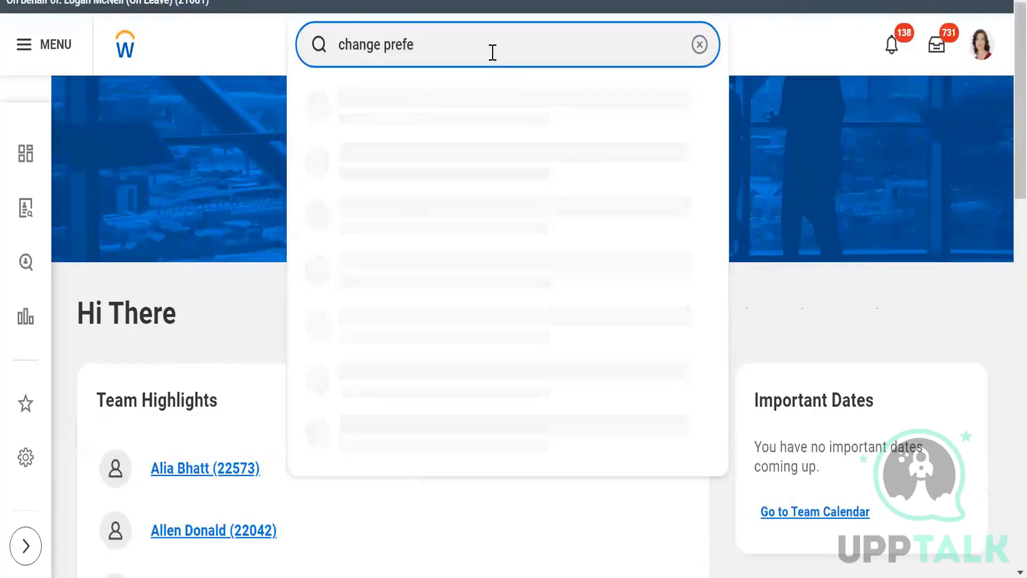
key(BackSpace)
key(BackSpace)
key(BackSpace)
key(BackSpace)
key(BackSpace)
key(BackSpace)
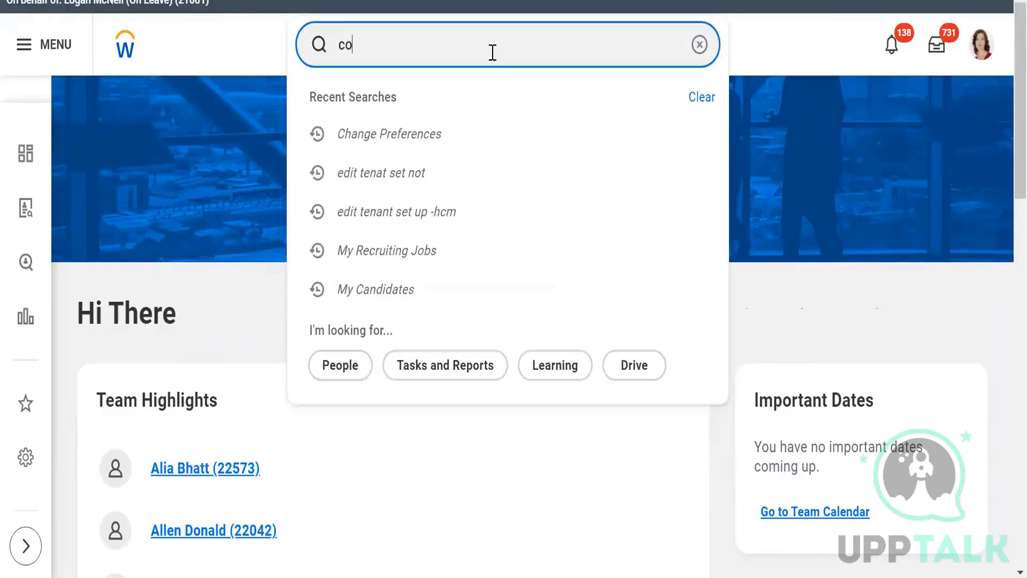
text(nfigu)
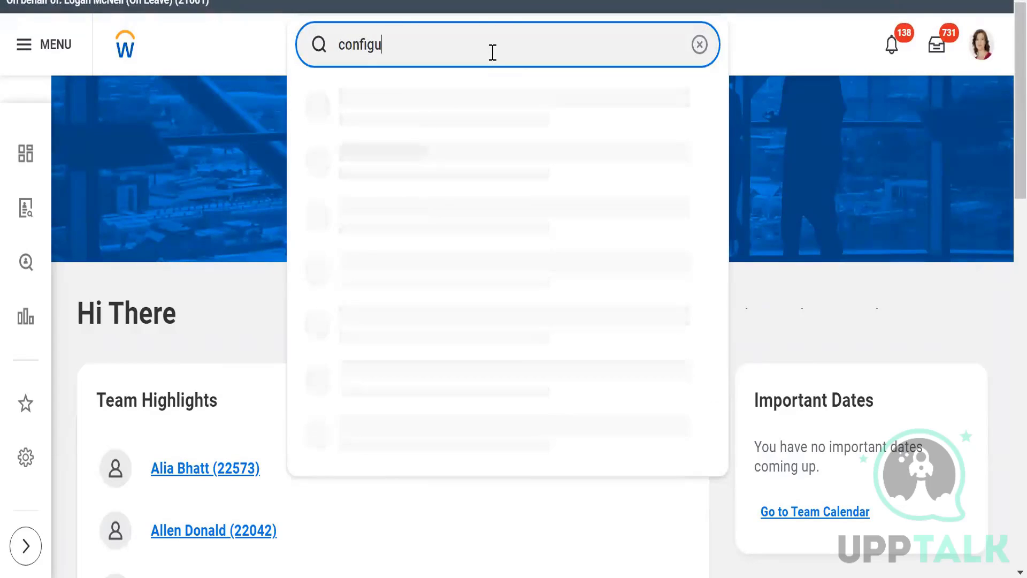
text(re profile)
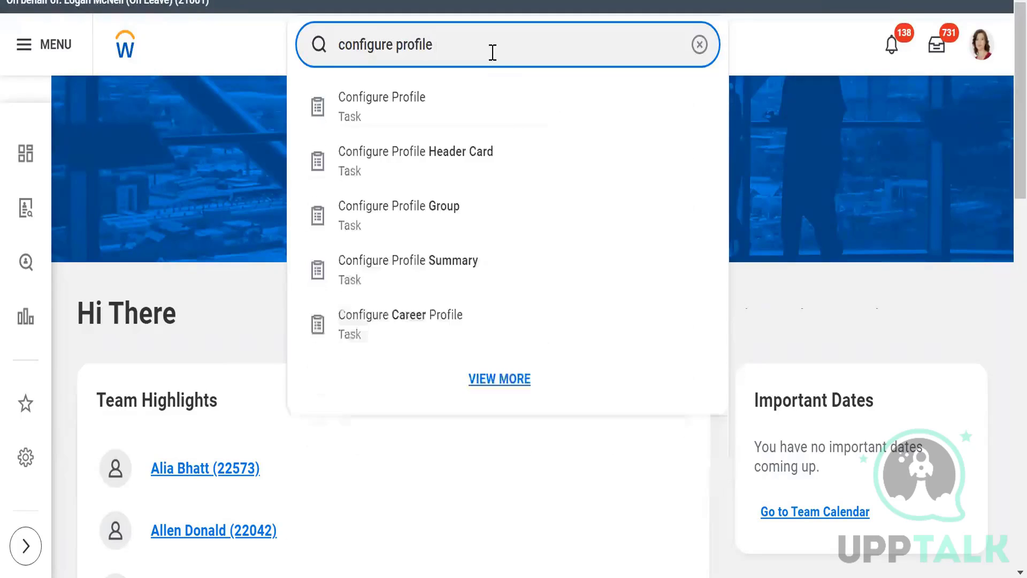
text( group)
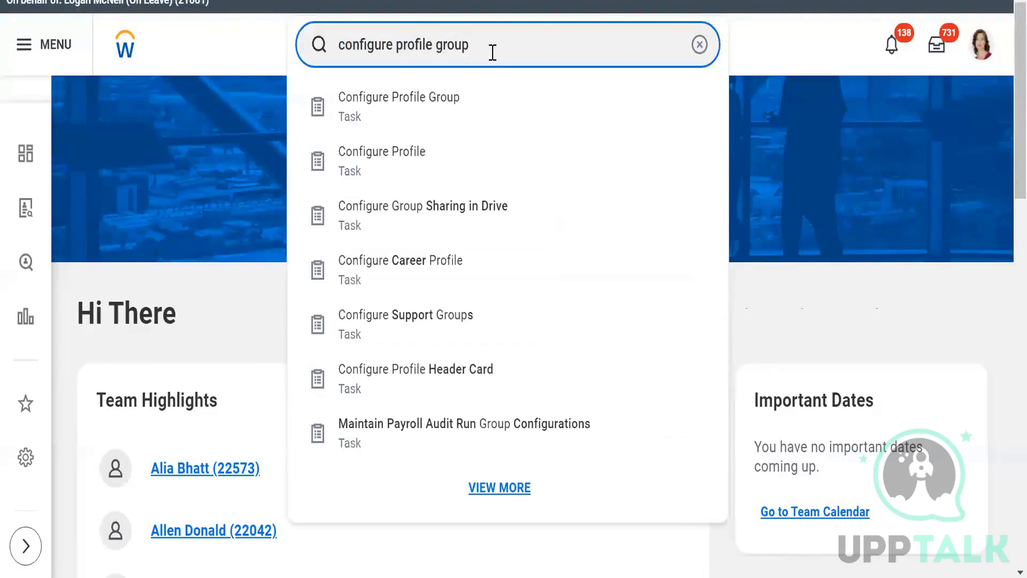
click(434, 113)
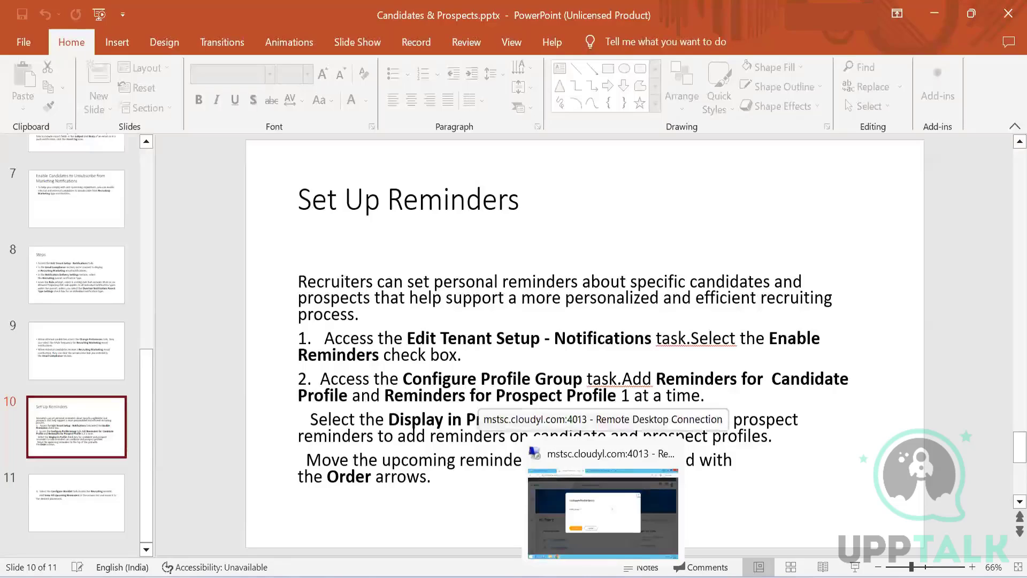
Back in Workday, search the profile groups for "worker profile" and open Career for Worker Profile for configuration
click(603, 506)
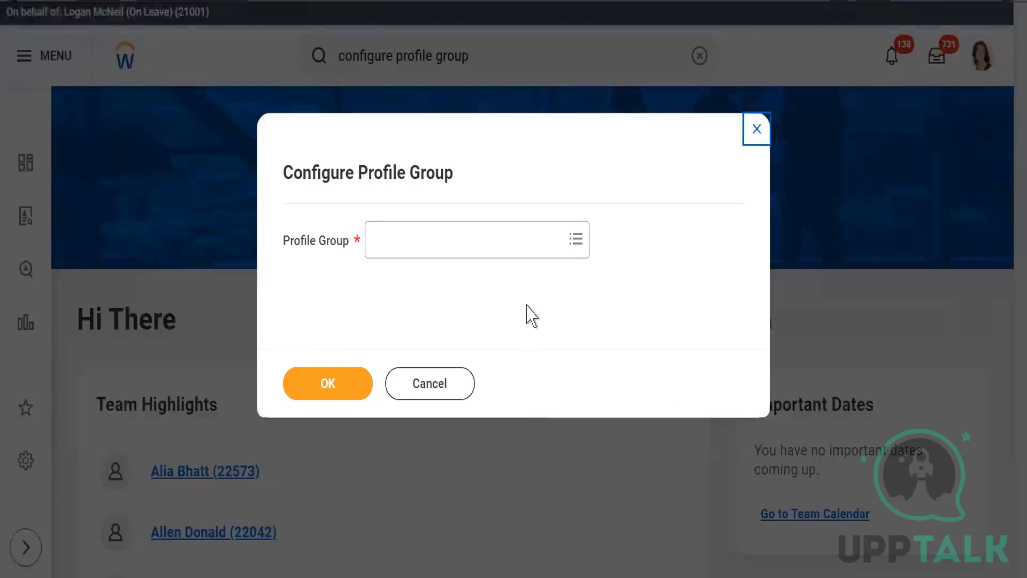
click(469, 256)
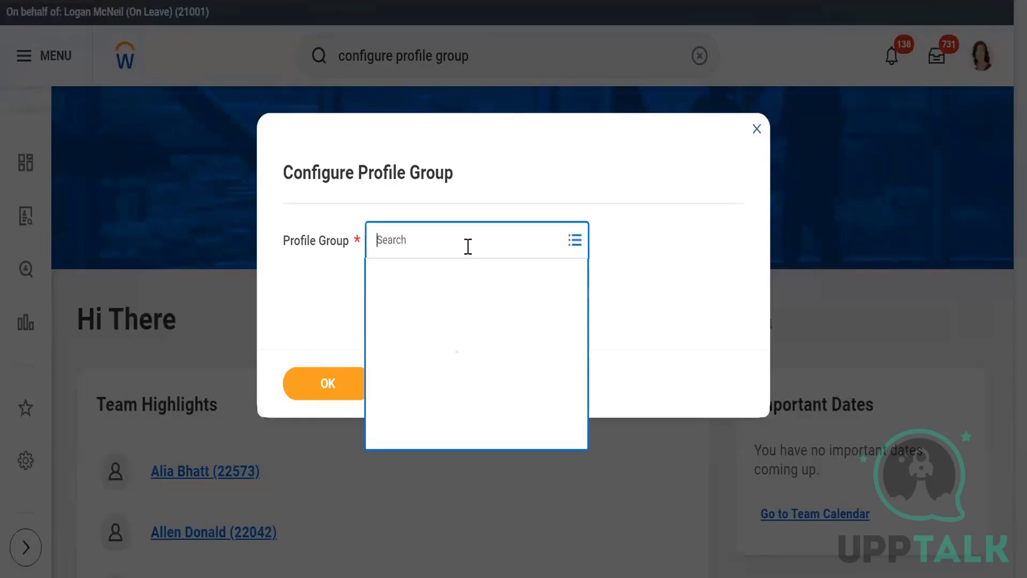
text(work)
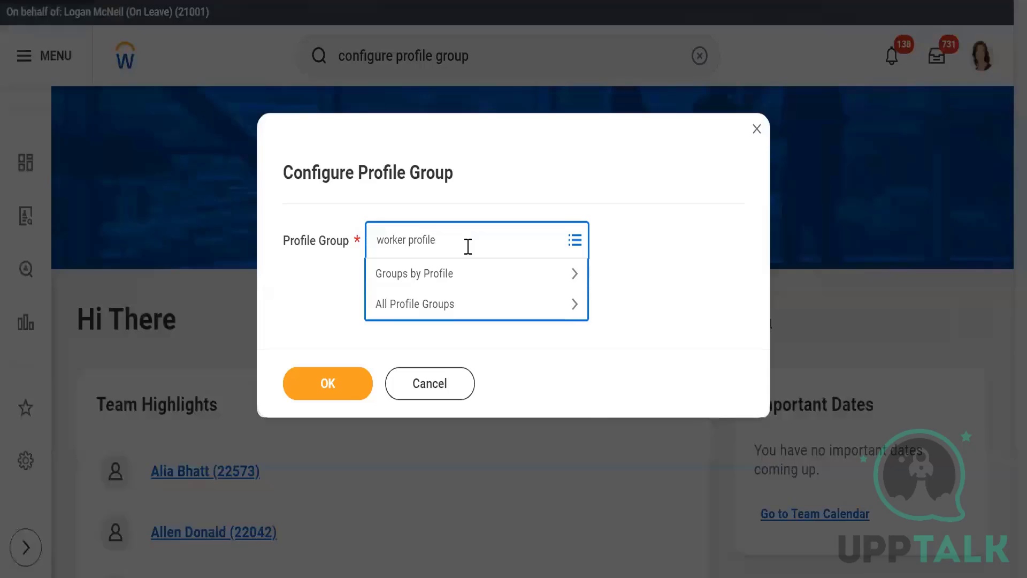
text(er profile)
key(Return)
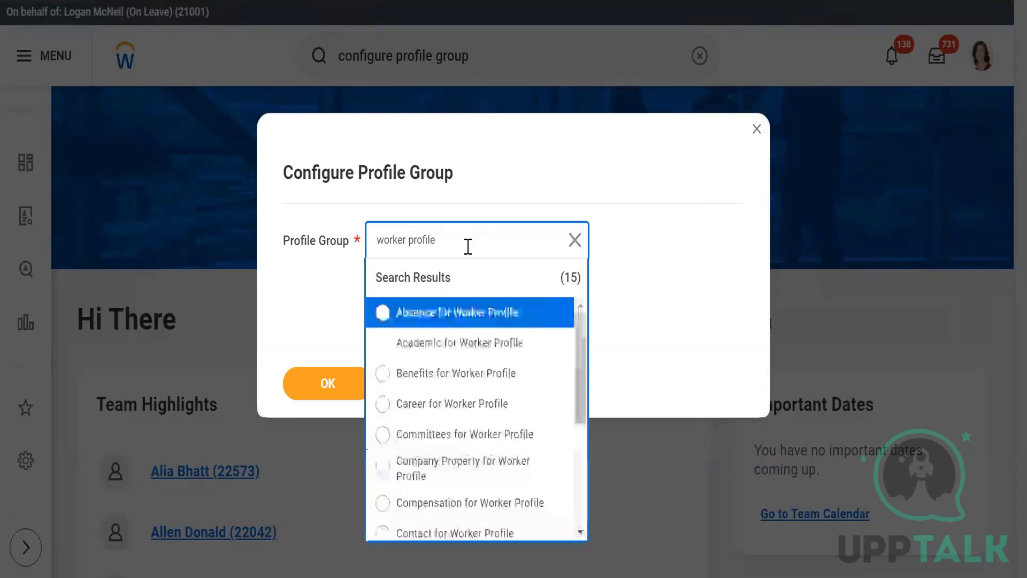
click(451, 404)
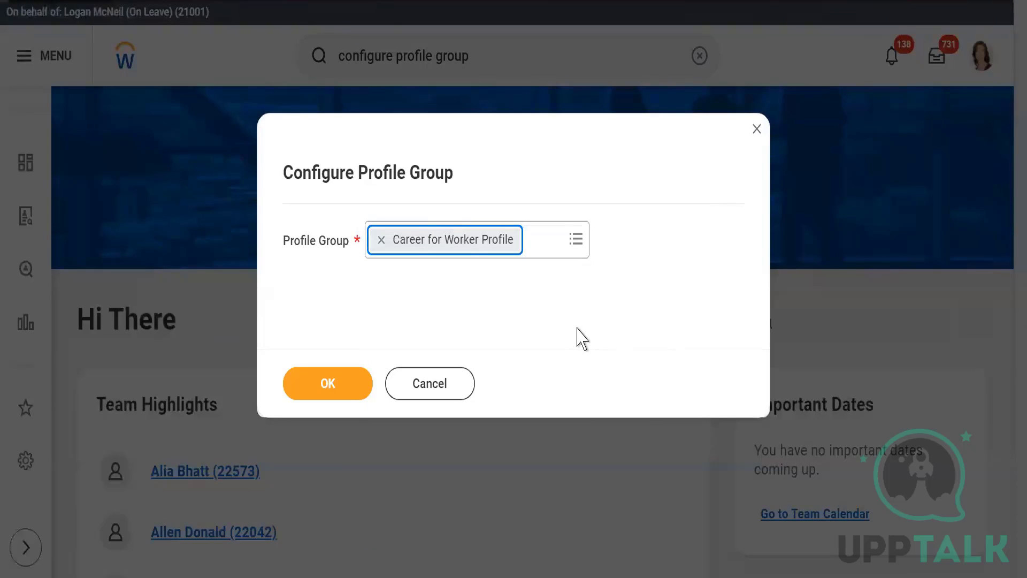
click(333, 390)
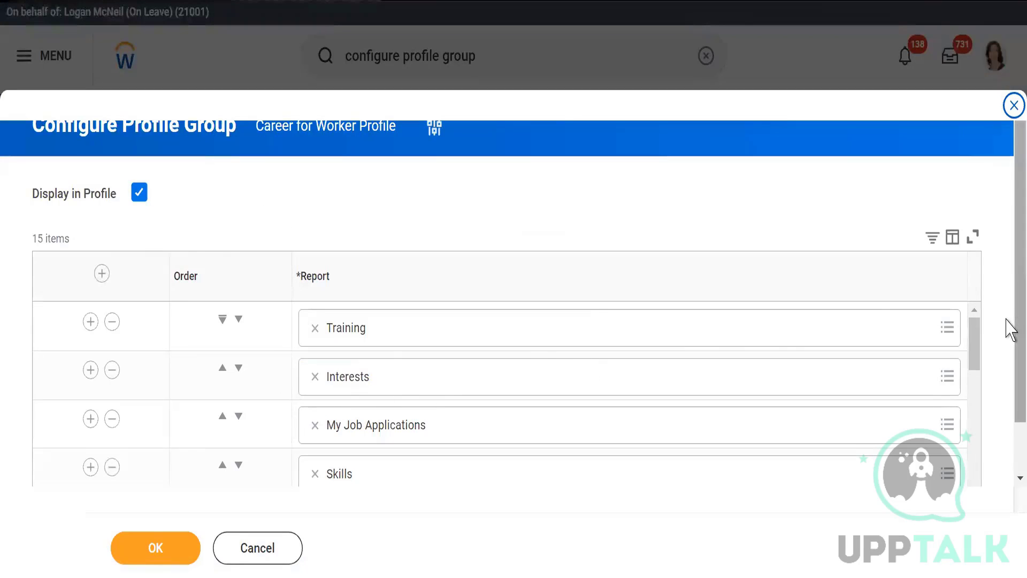
Move the My Job Applications report to the first position in the Career for Worker Profile group
drag(1006, 317, 1005, 368)
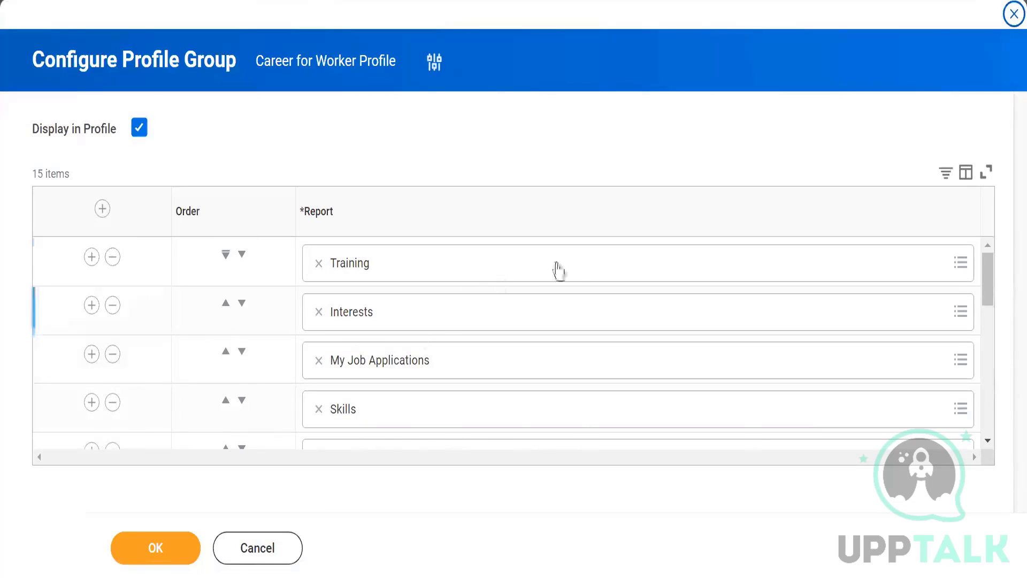
click(576, 268)
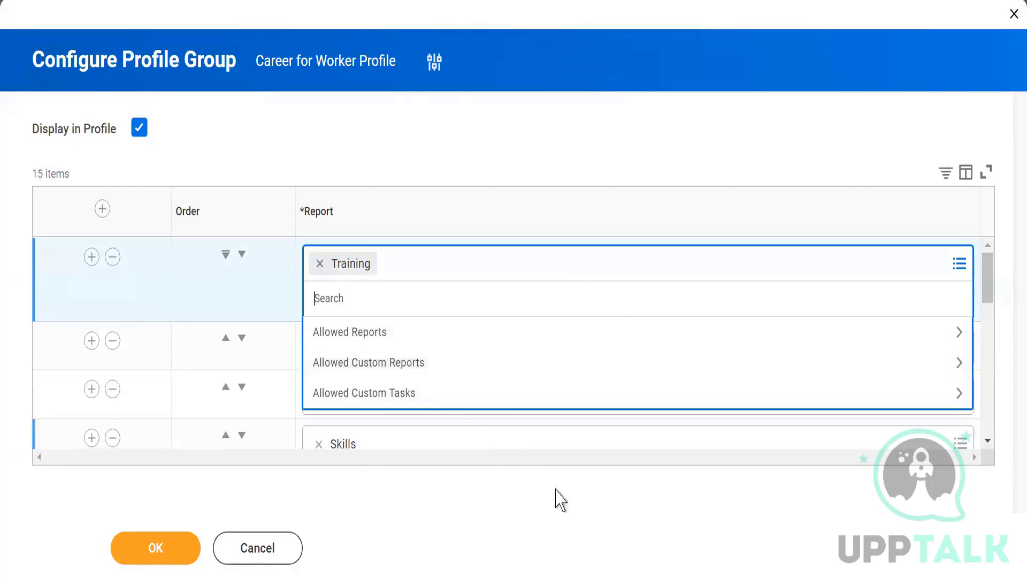
click(572, 506)
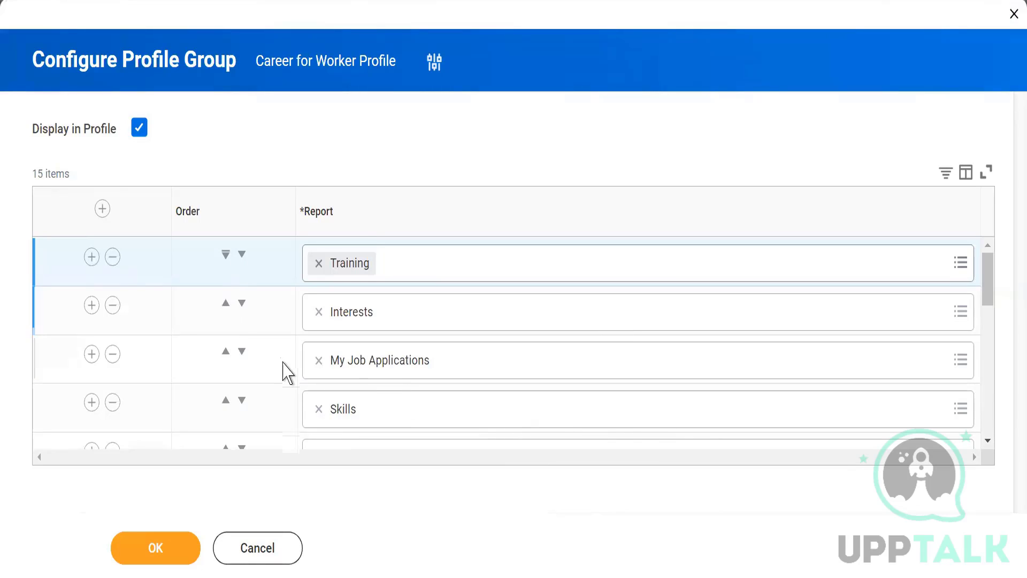
click(226, 353)
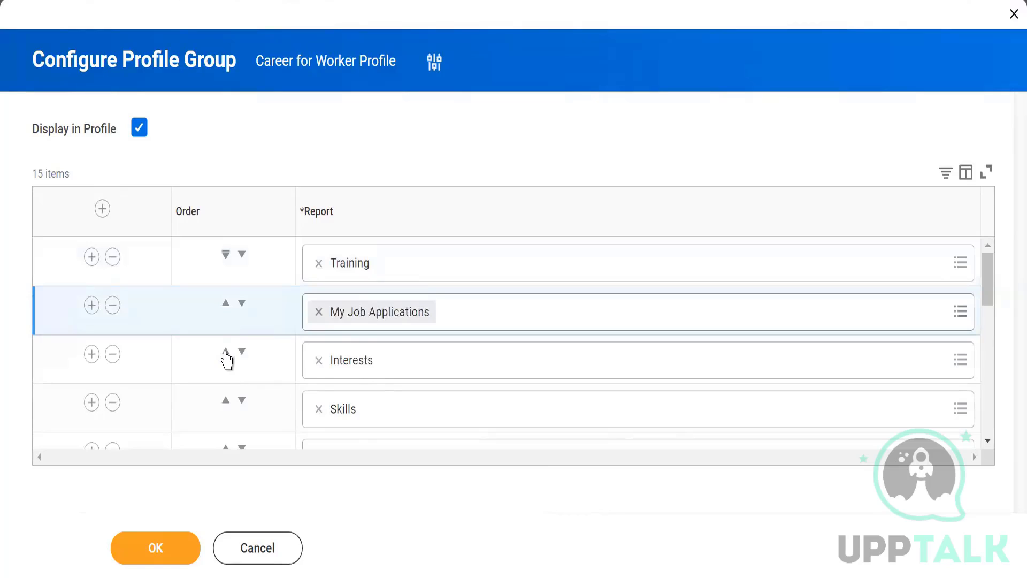
click(226, 305)
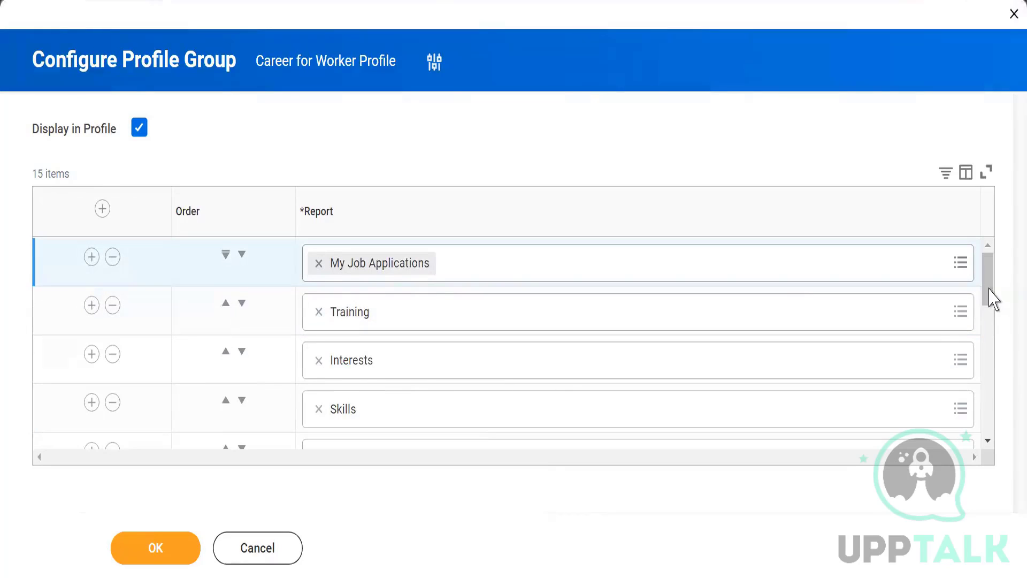
drag(993, 300, 935, 202)
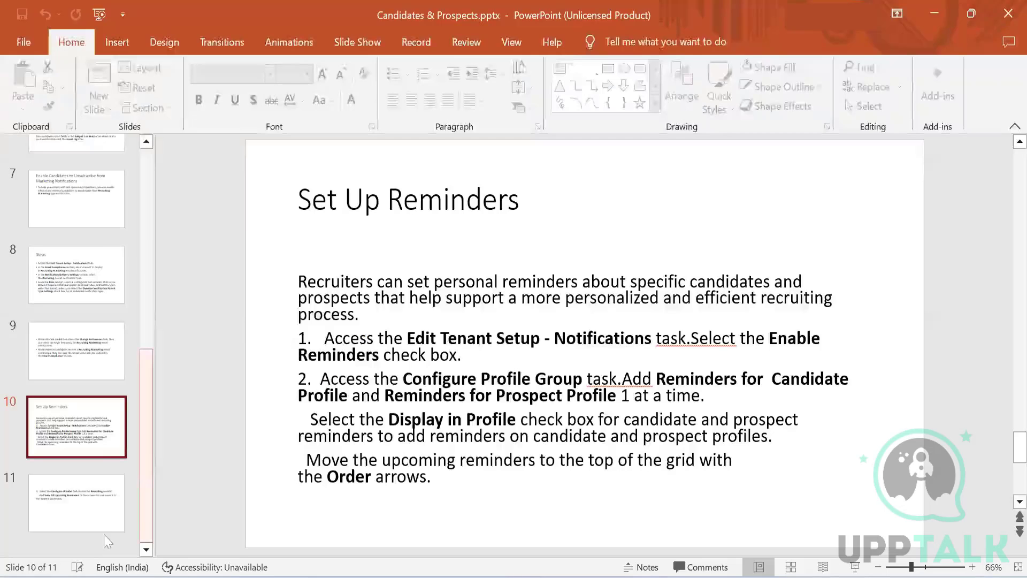
Show slide 11 of the Candidates & Prospects presentation in PowerPoint, and discard the profile group changes in Workday
click(74, 505)
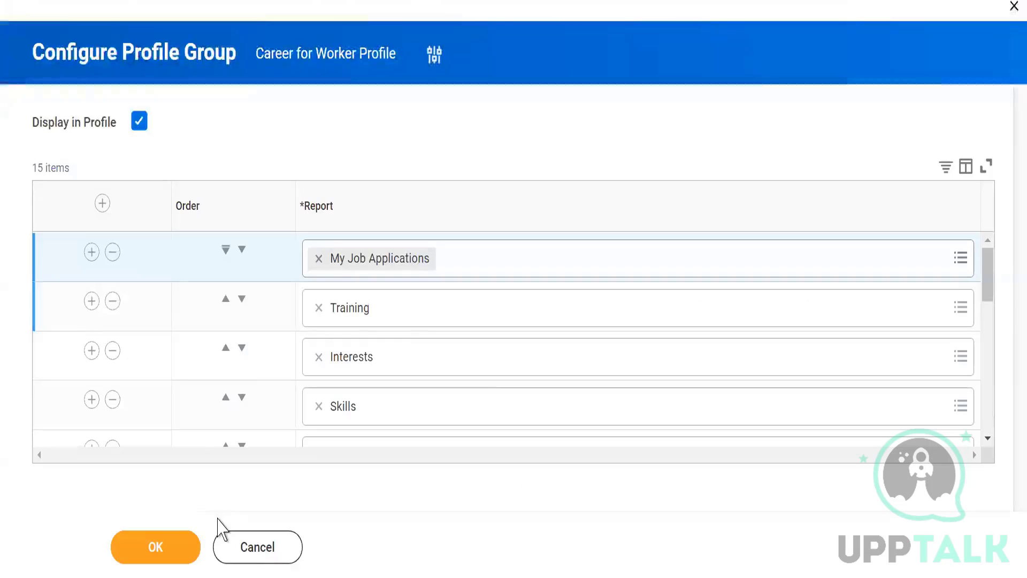
click(262, 551)
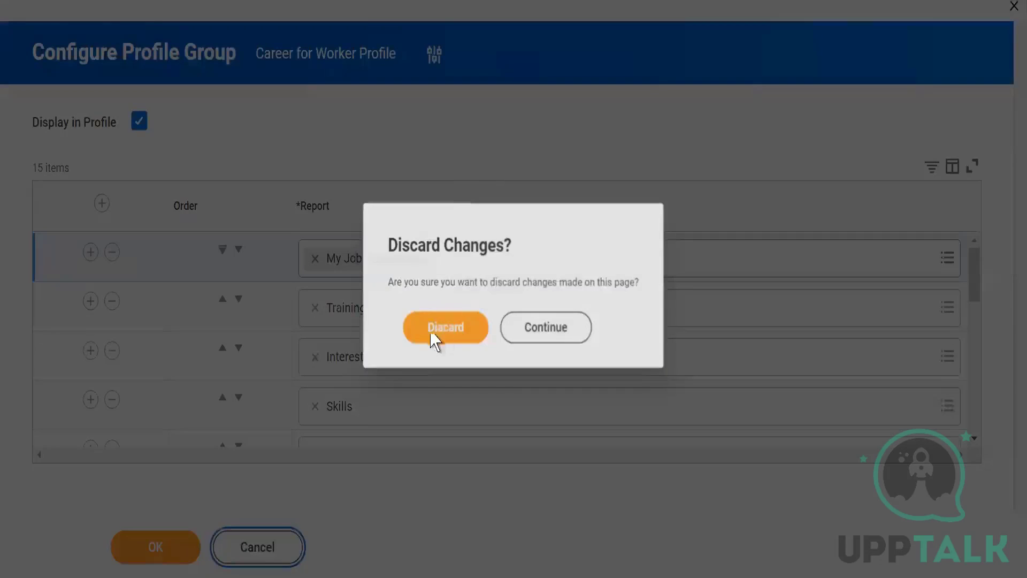
click(428, 338)
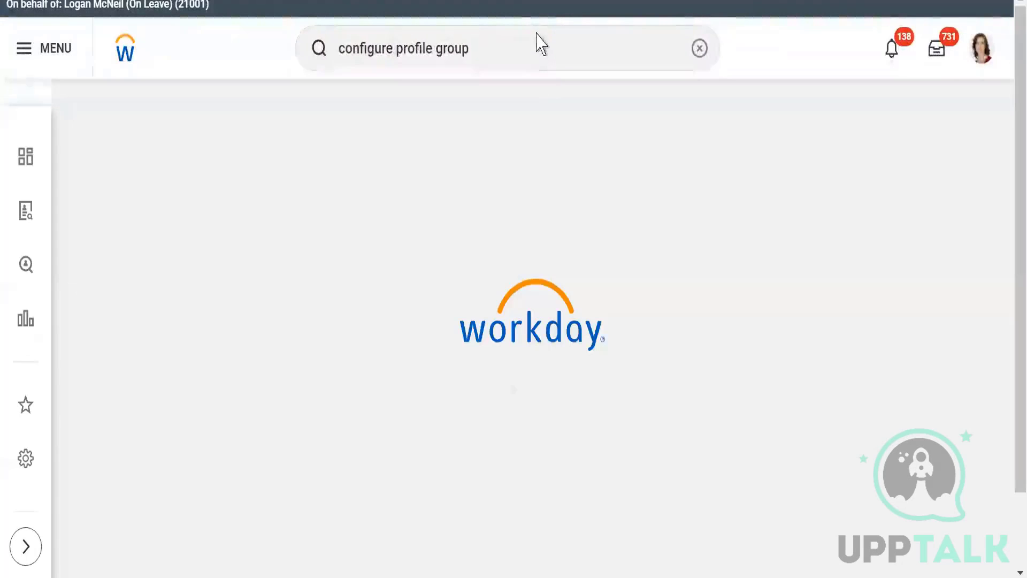
Change the search to "configure worklet" and open the Configure Worklet task
click(513, 47)
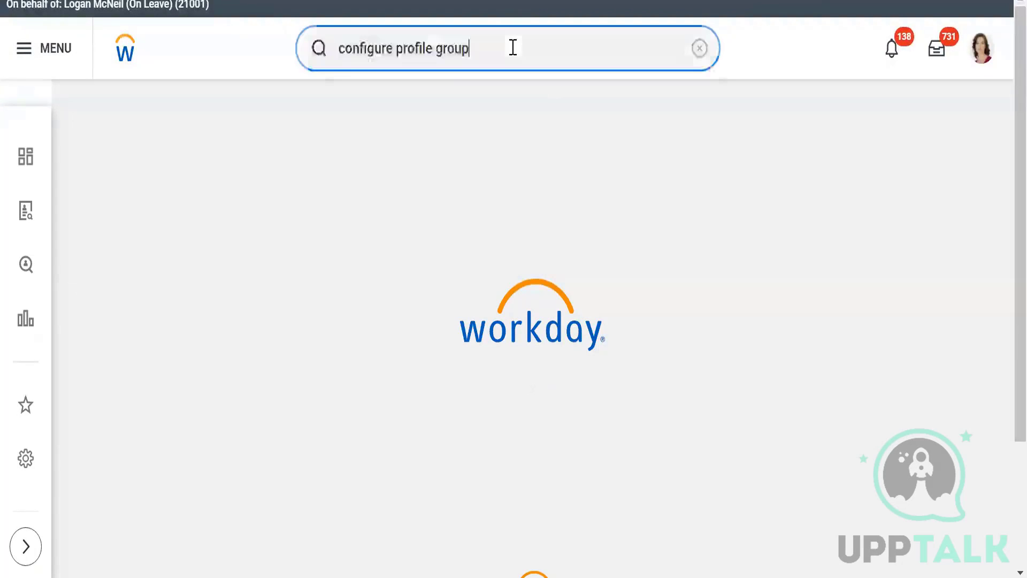
key(BackSpace)
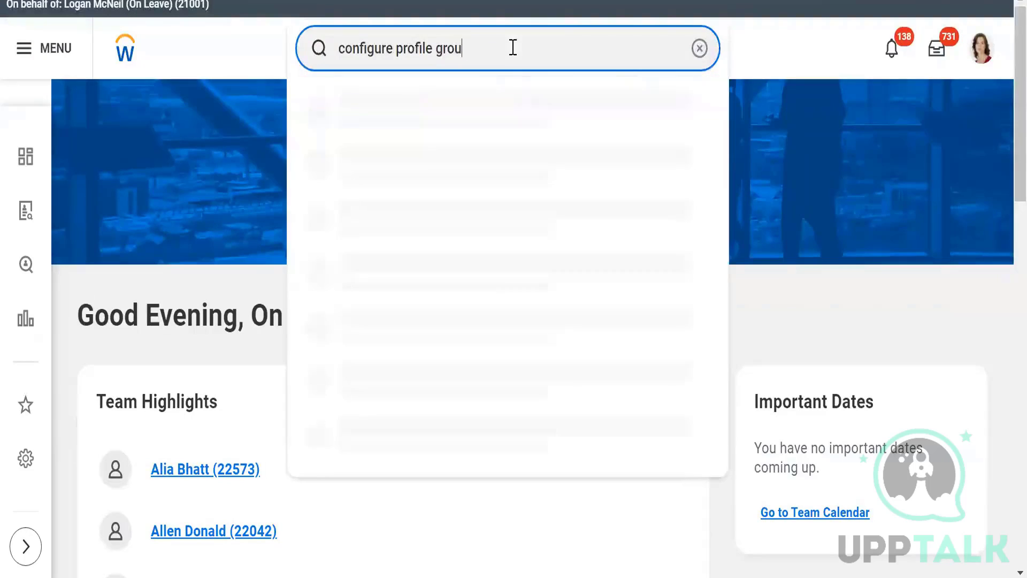
key(BackSpace)
key(BackSpace)
key(BackSpace)
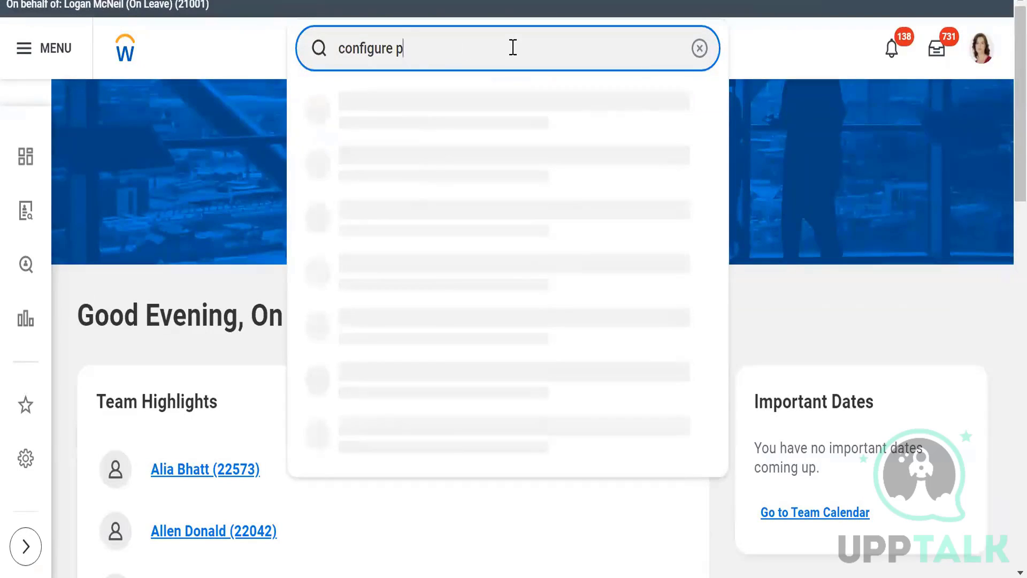
text(worklet)
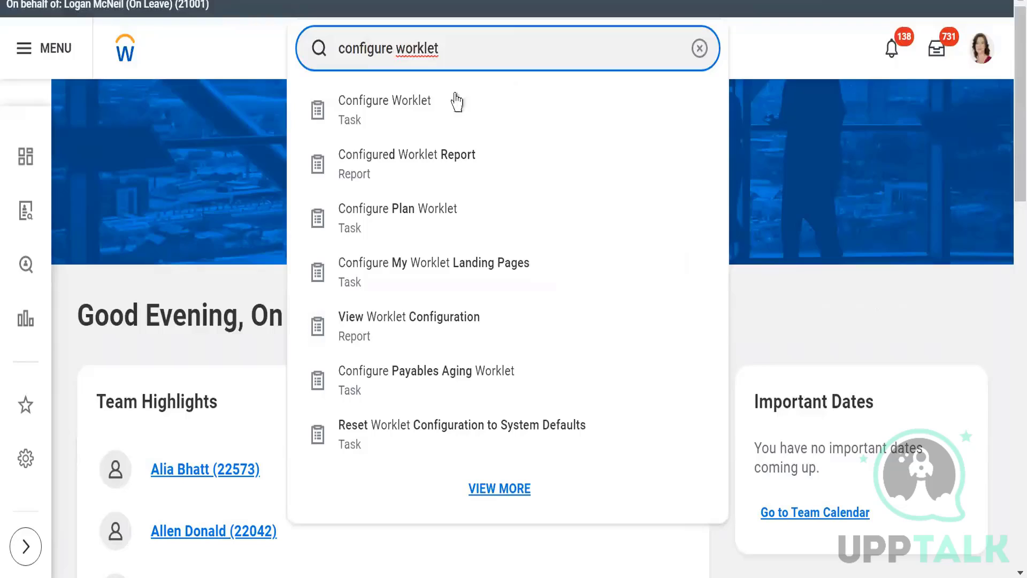
click(414, 102)
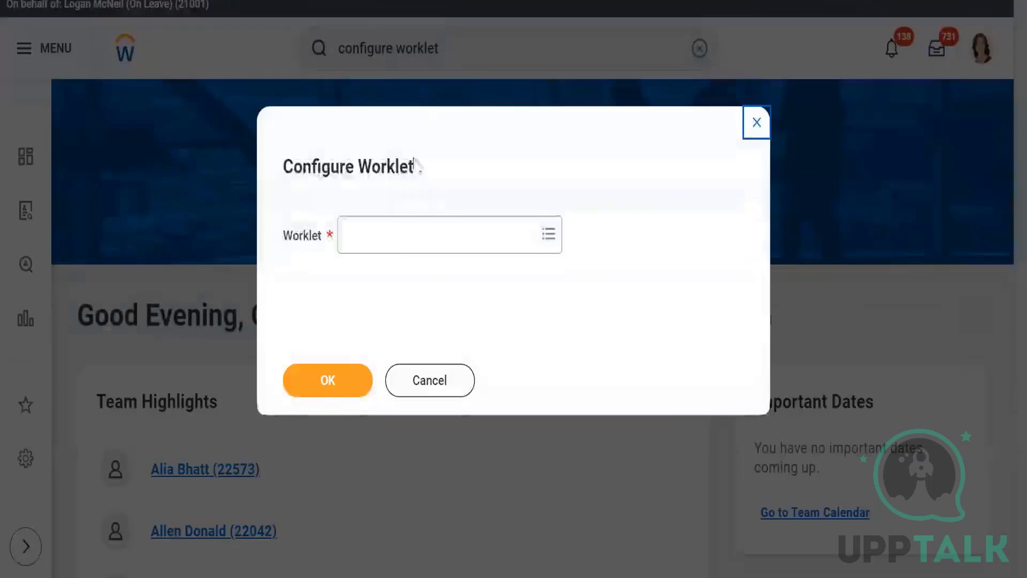
Search the worklets for "recruiting" and open the Recruiting worklet for configuration
click(452, 239)
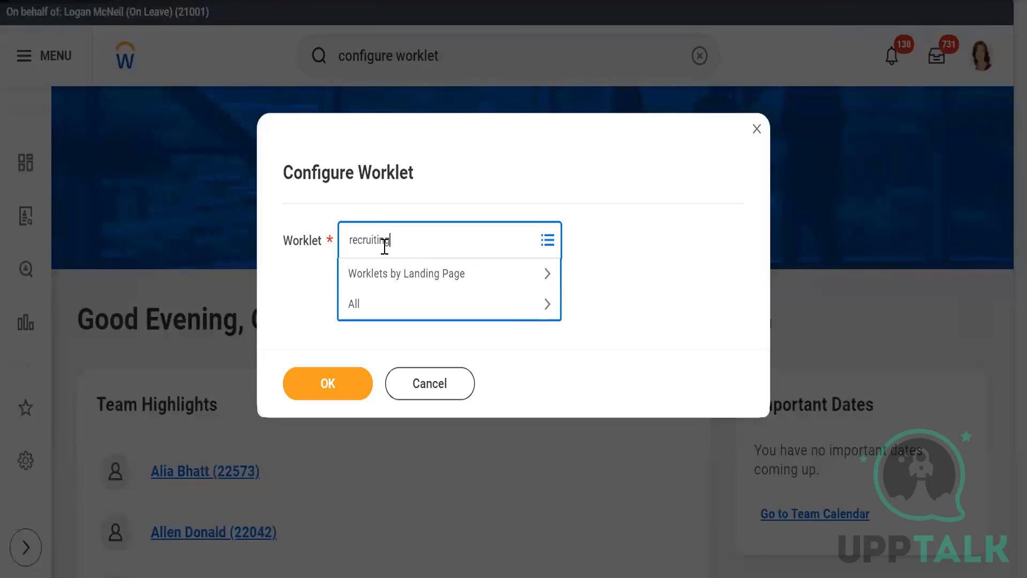
key(Return)
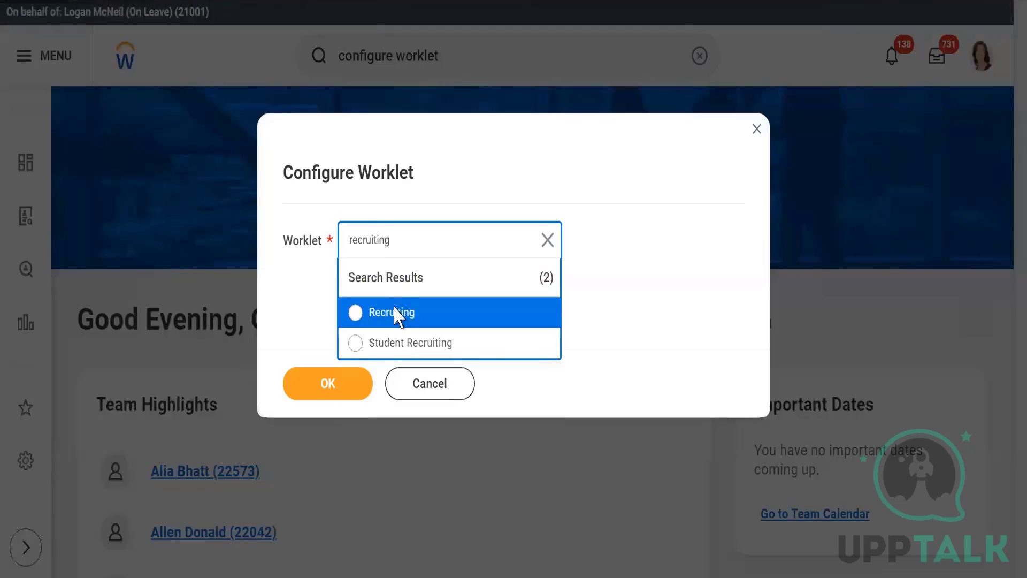
click(396, 314)
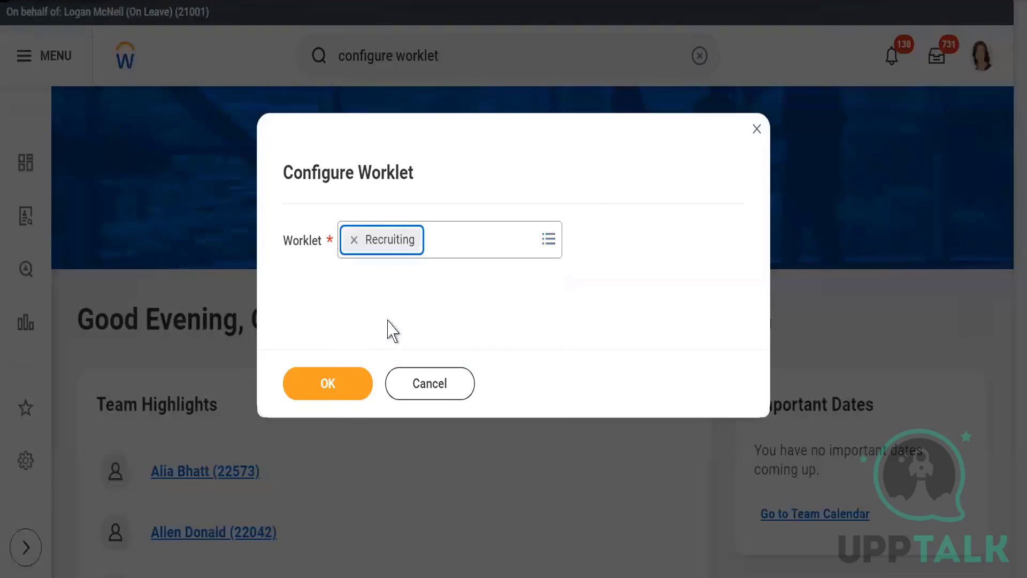
click(336, 383)
click(336, 383)
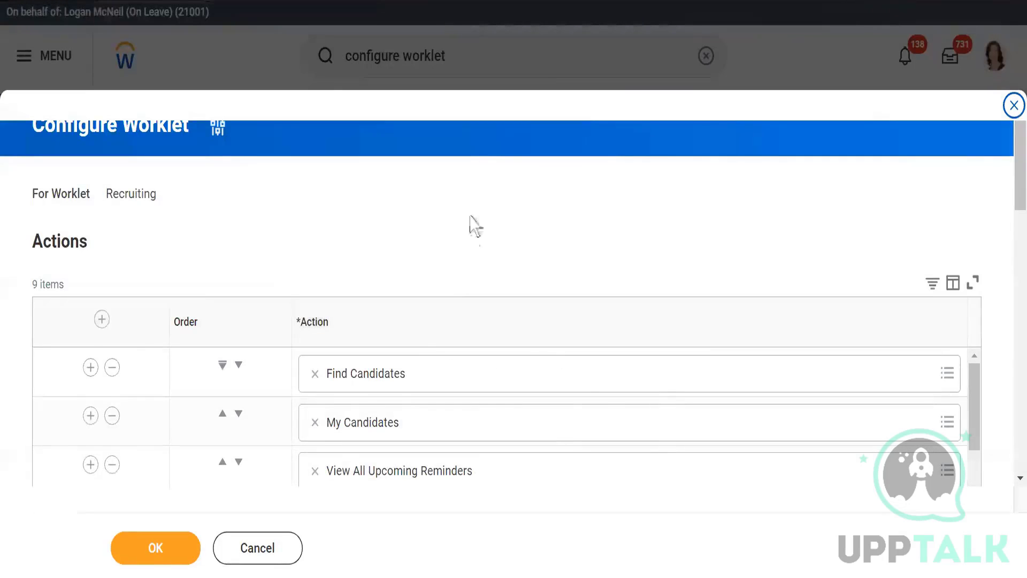
Examine the Recruiting worklet's list of actions down to its last row, and leave the task without saving
scroll(431, 189, down, 3)
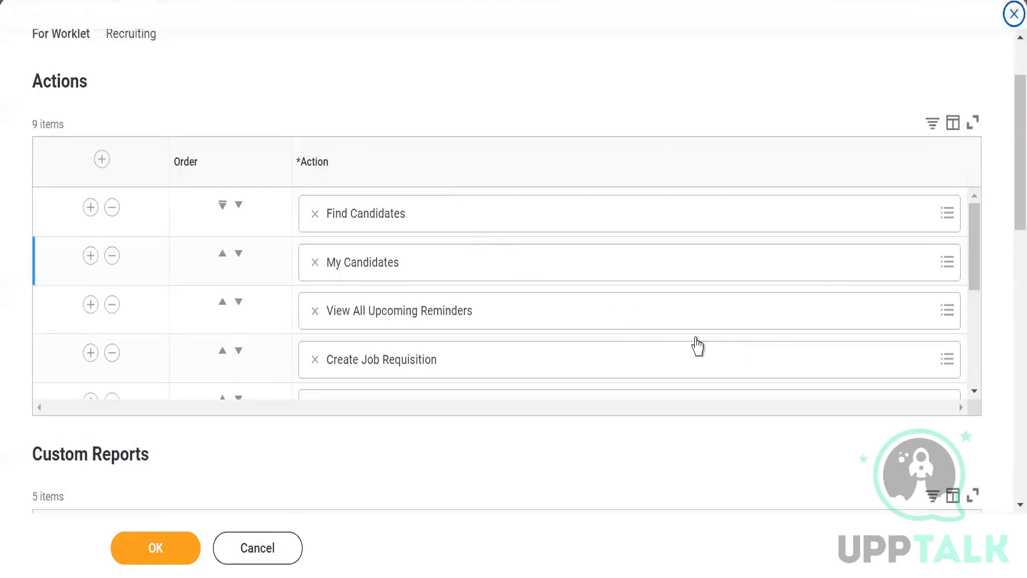
scroll(599, 332, up, 2)
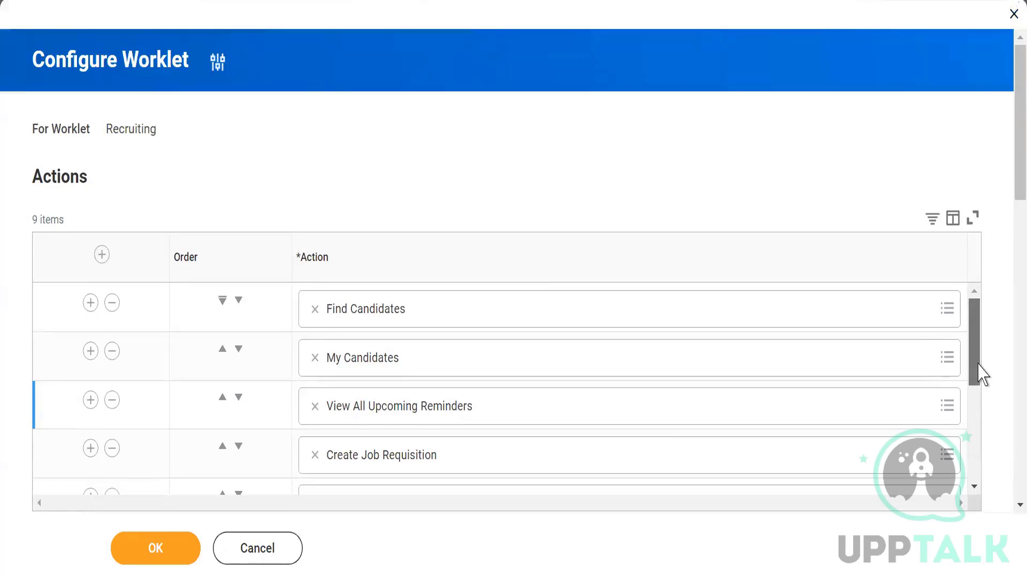
drag(978, 369, 969, 480)
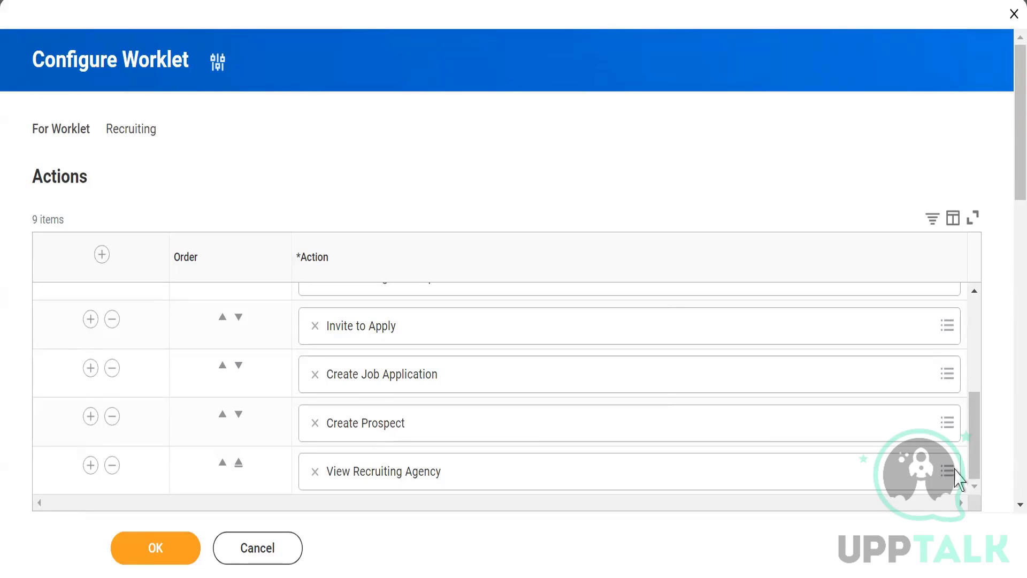
click(961, 469)
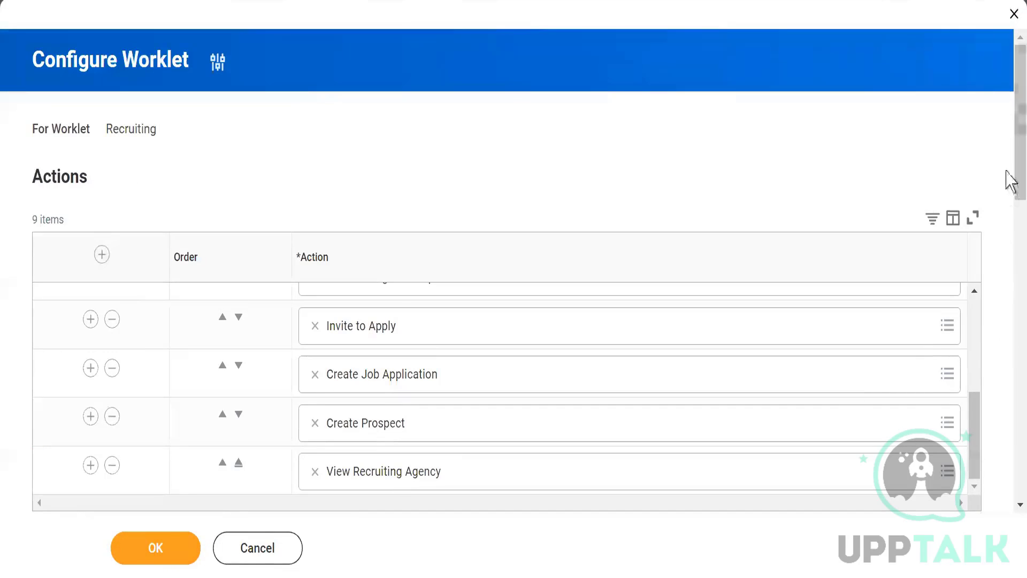
click(256, 557)
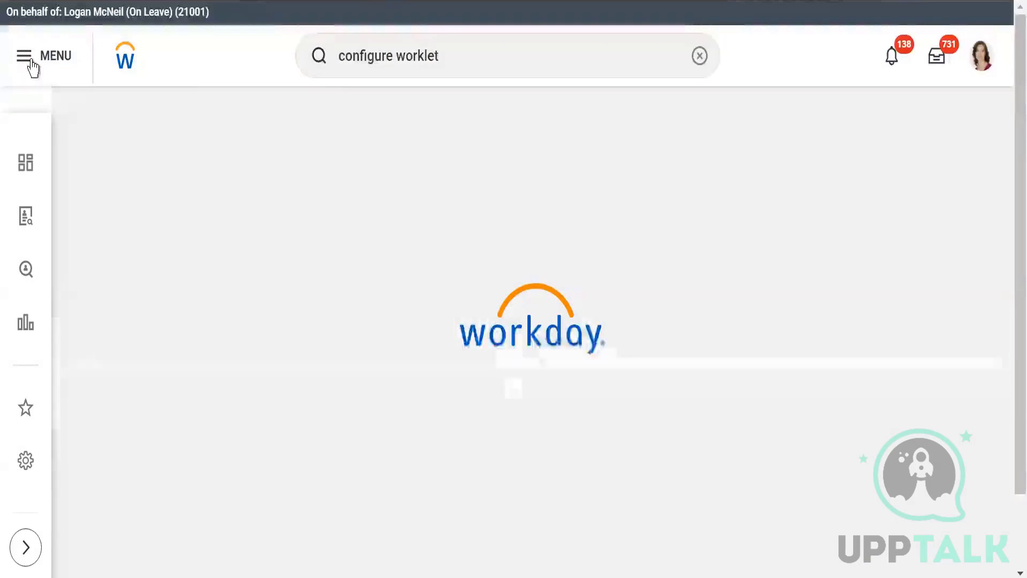
Open the global menu and look through the saved list of apps
click(28, 61)
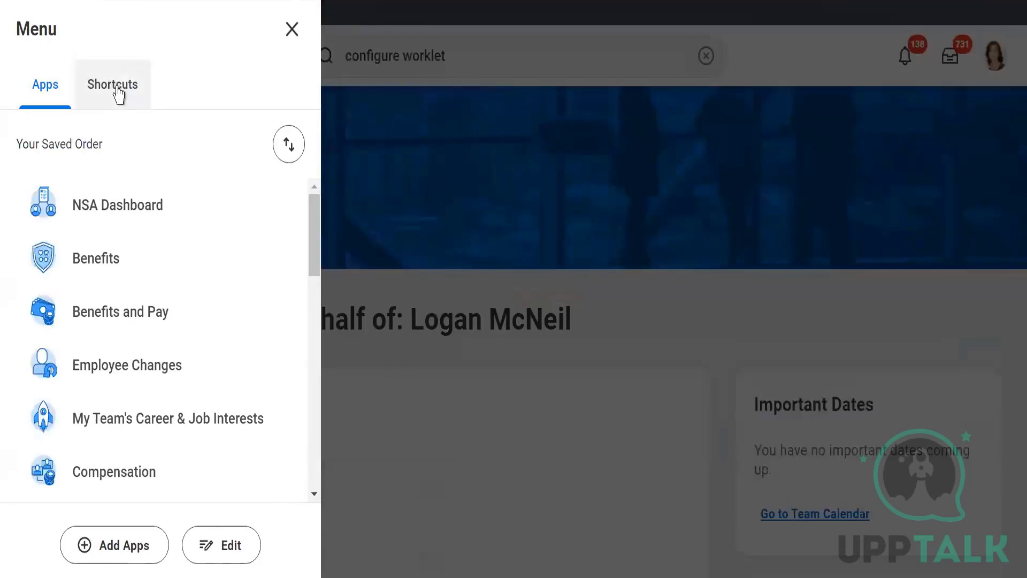
click(118, 91)
click(37, 90)
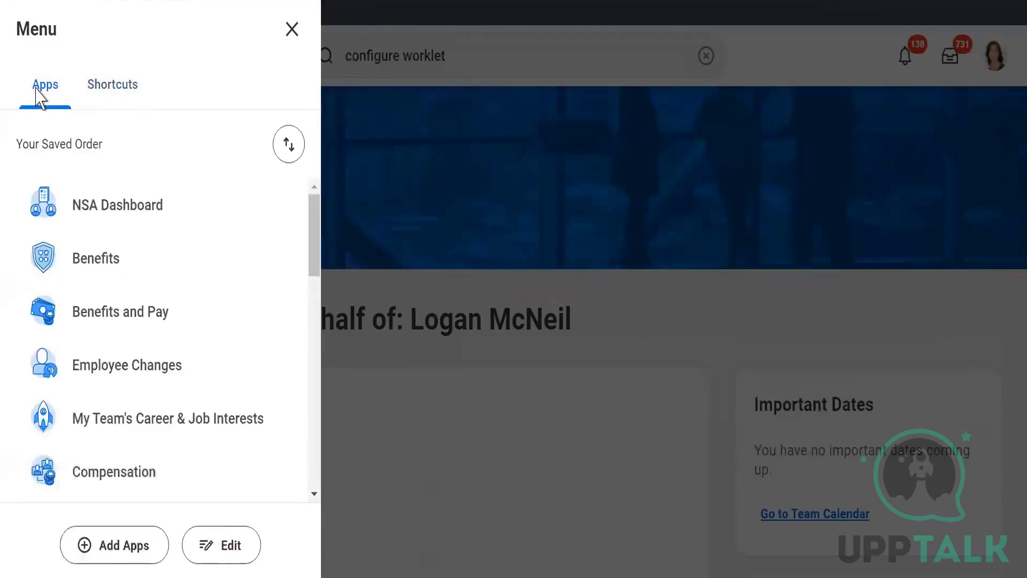
scroll(143, 321, down, 8)
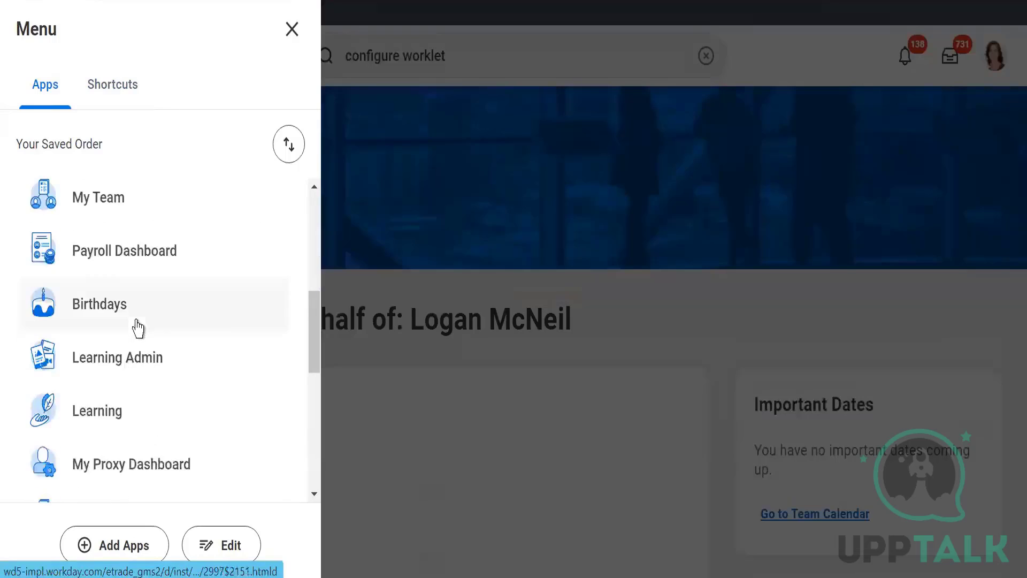
scroll(138, 327, down, 7)
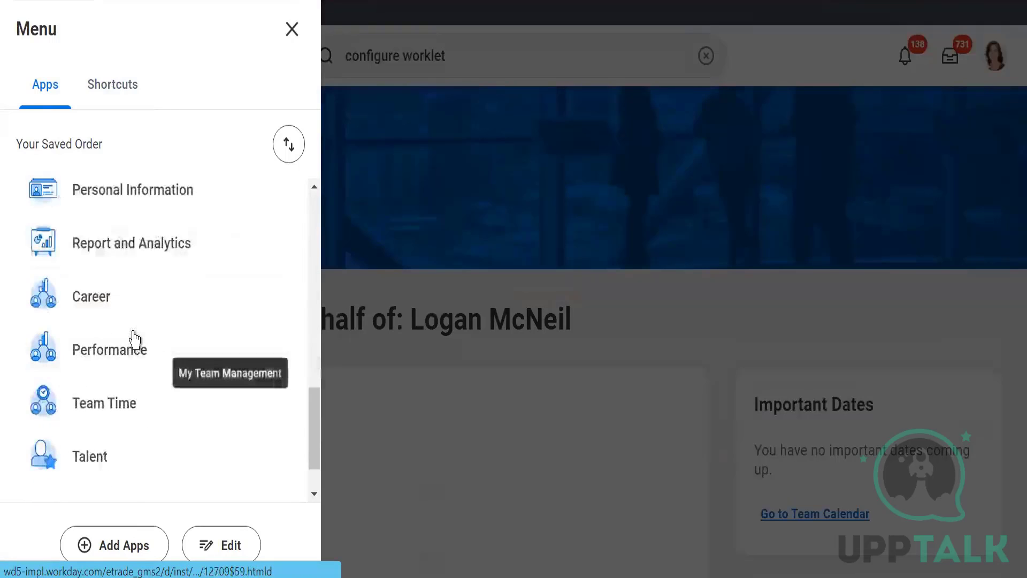
scroll(134, 339, up, 3)
scroll(134, 343, down, 3)
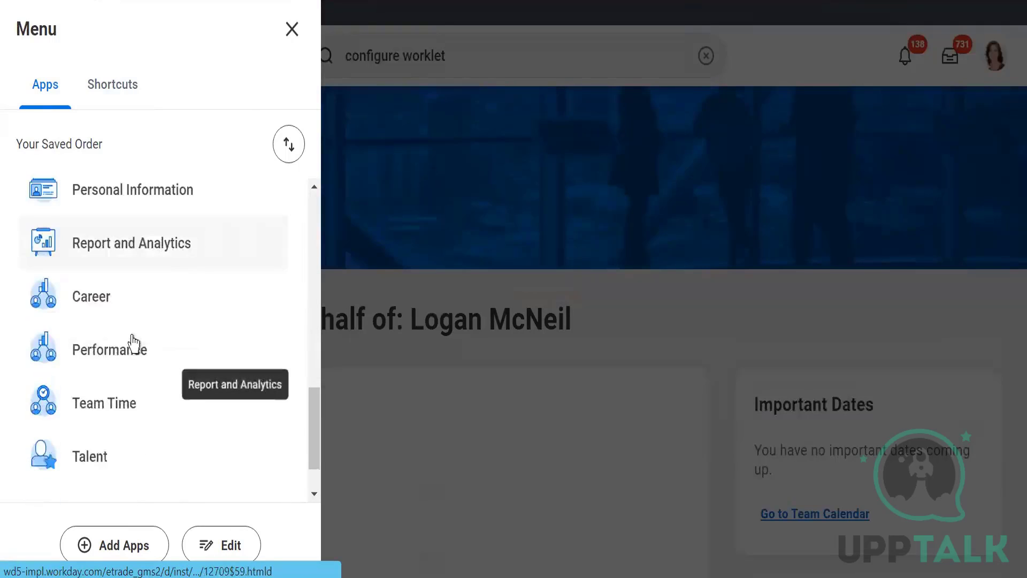
scroll(134, 374, down, 2)
scroll(123, 378, up, 8)
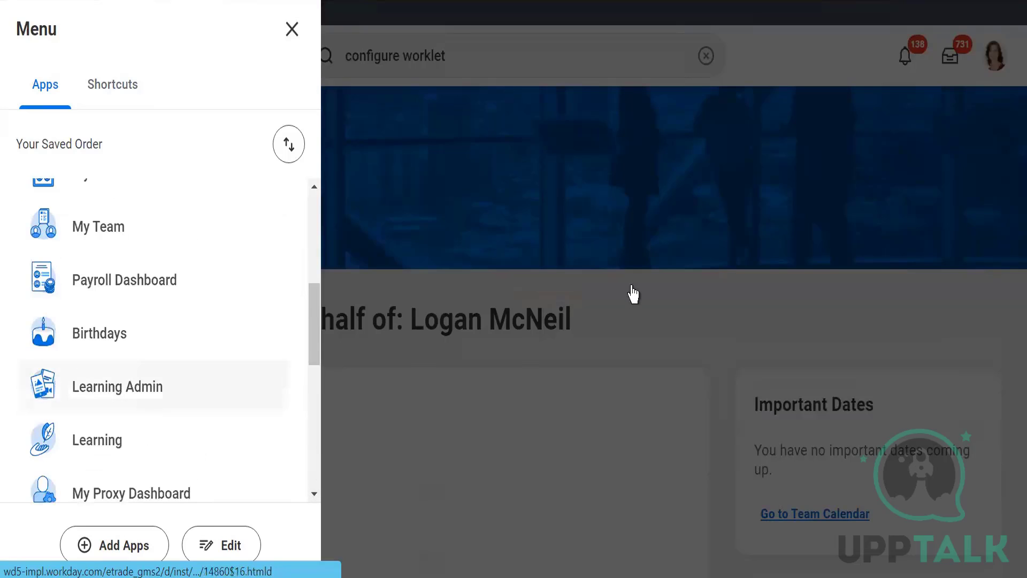
Close the global menu, search for "stop proxy", and run the Stop Proxy task to end the current proxy session
click(473, 52)
click(478, 56)
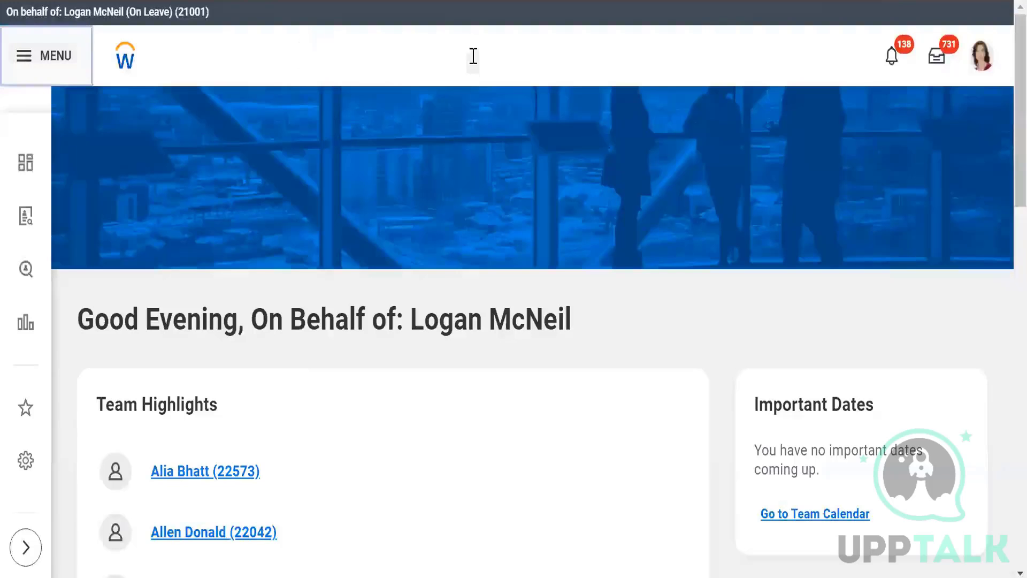
drag(478, 56, 212, 57)
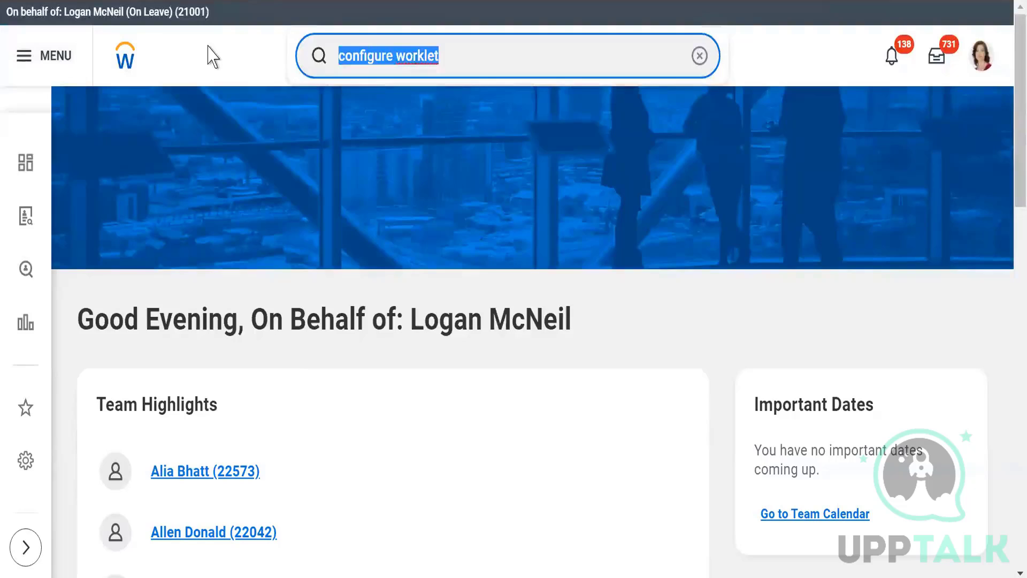
text(stop pr)
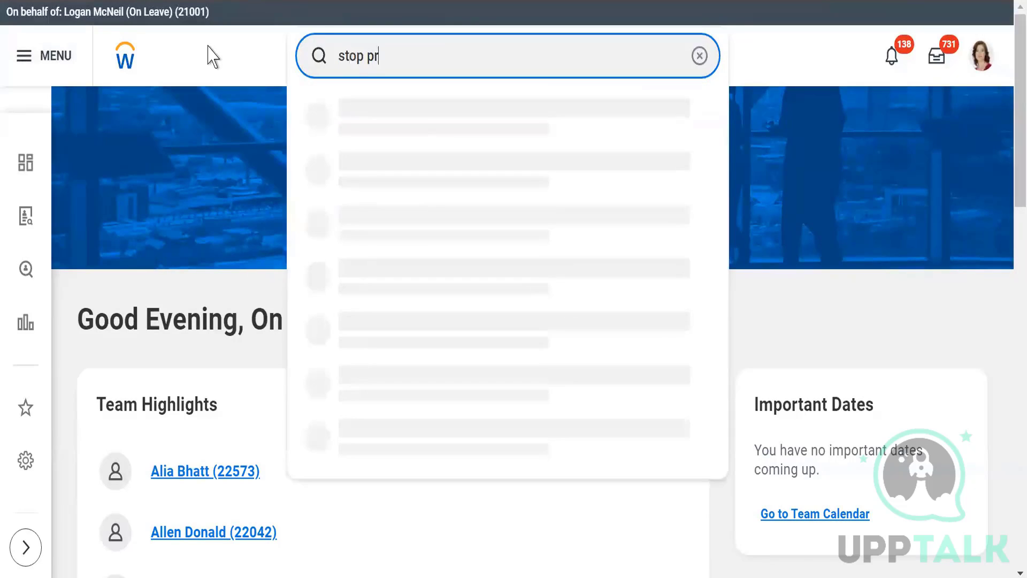
text(oxy)
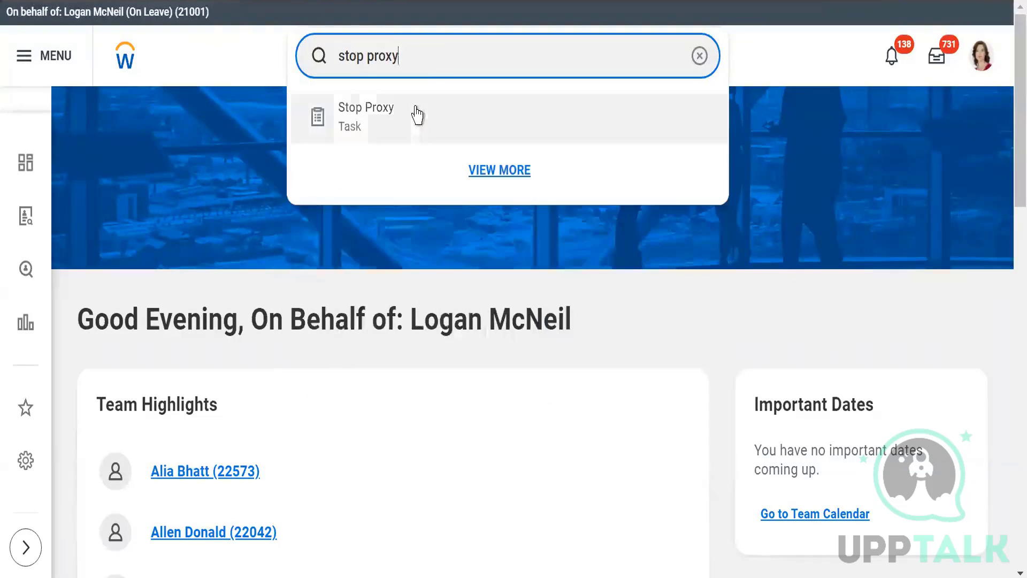
click(416, 107)
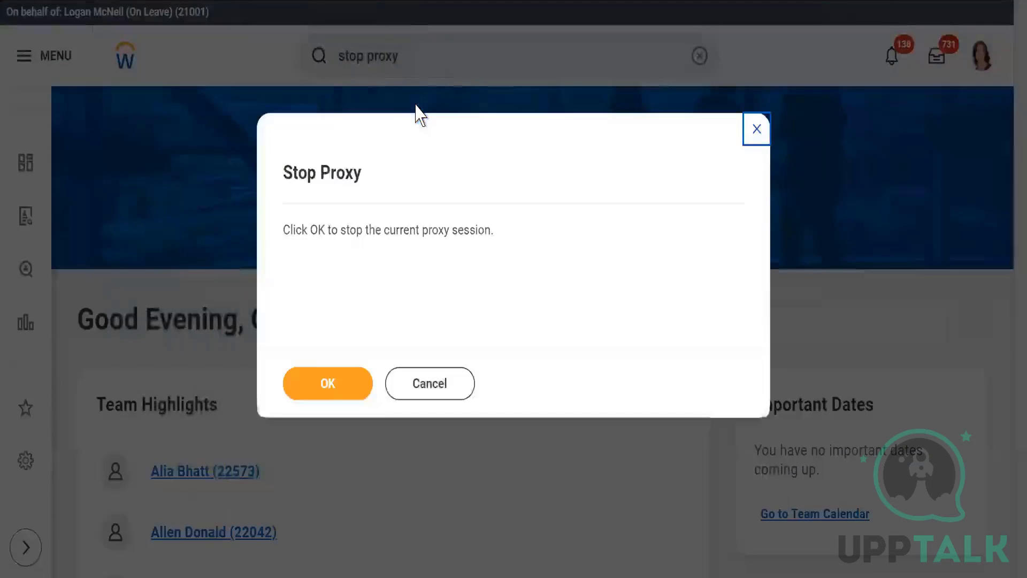
click(308, 378)
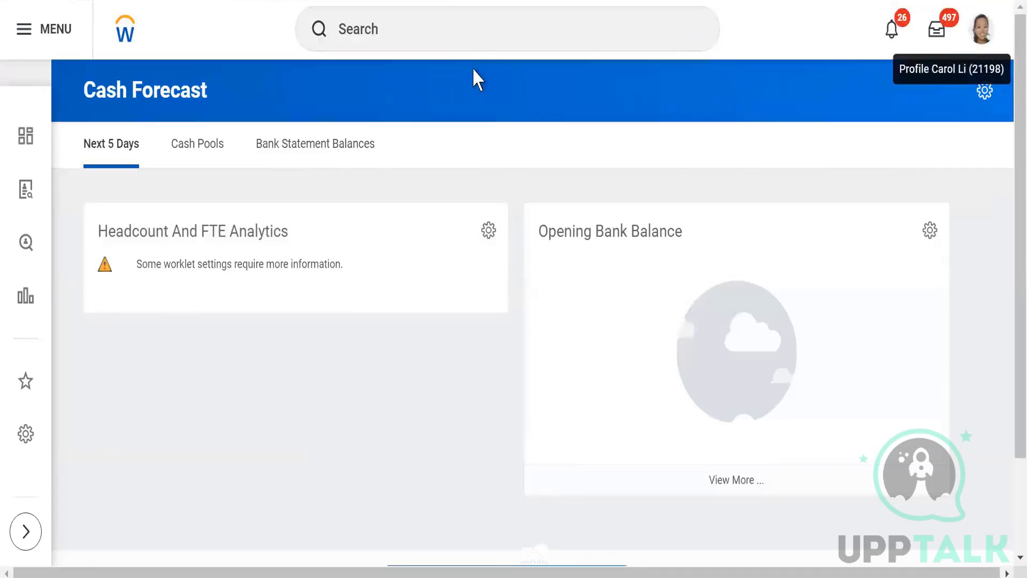
Search for "edit tenant set up", view the full list of results, and reload the home page
click(453, 30)
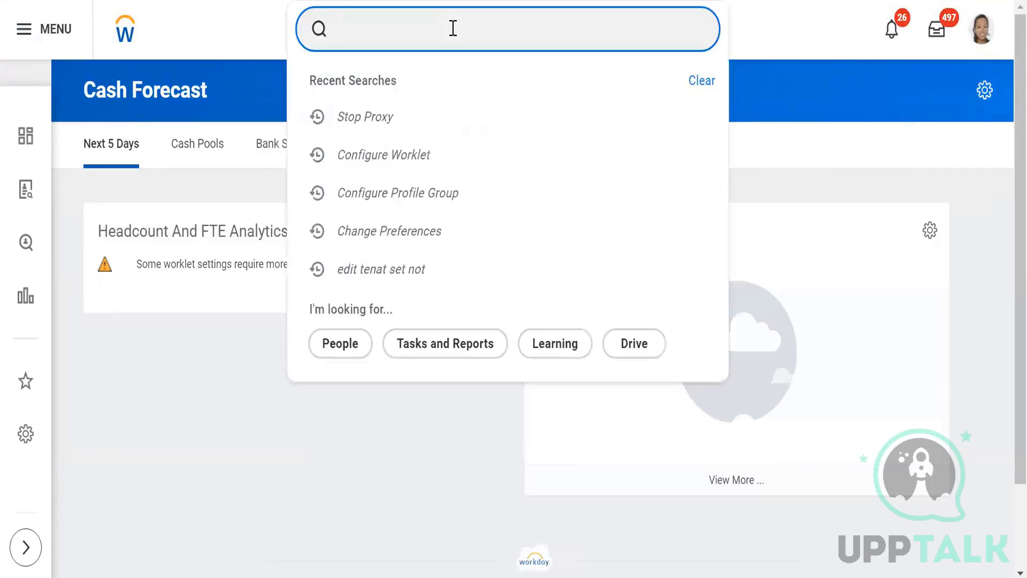
text(edit)
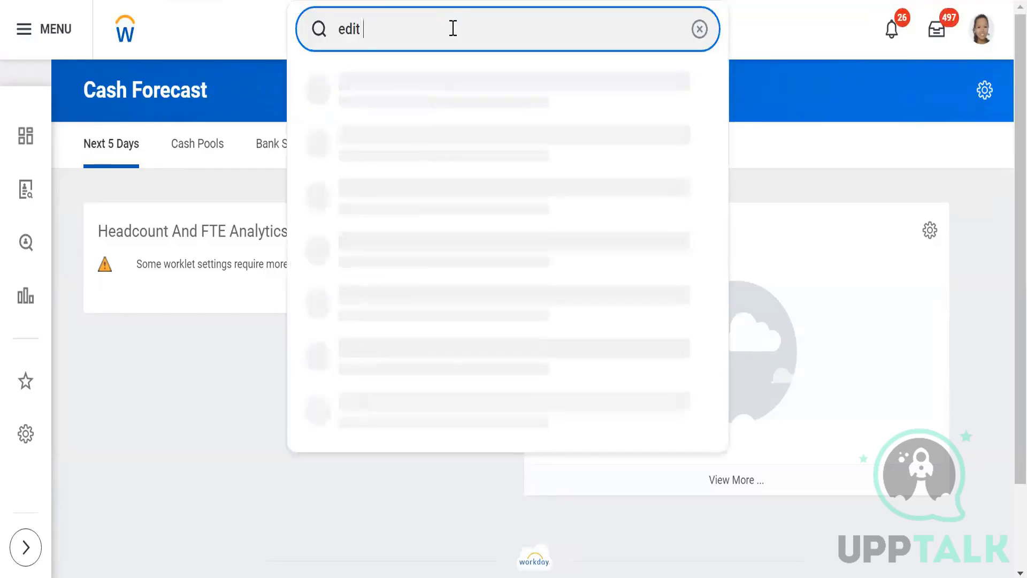
text( tea)
key(BackSpace)
key(BackSpace)
text(nant set up)
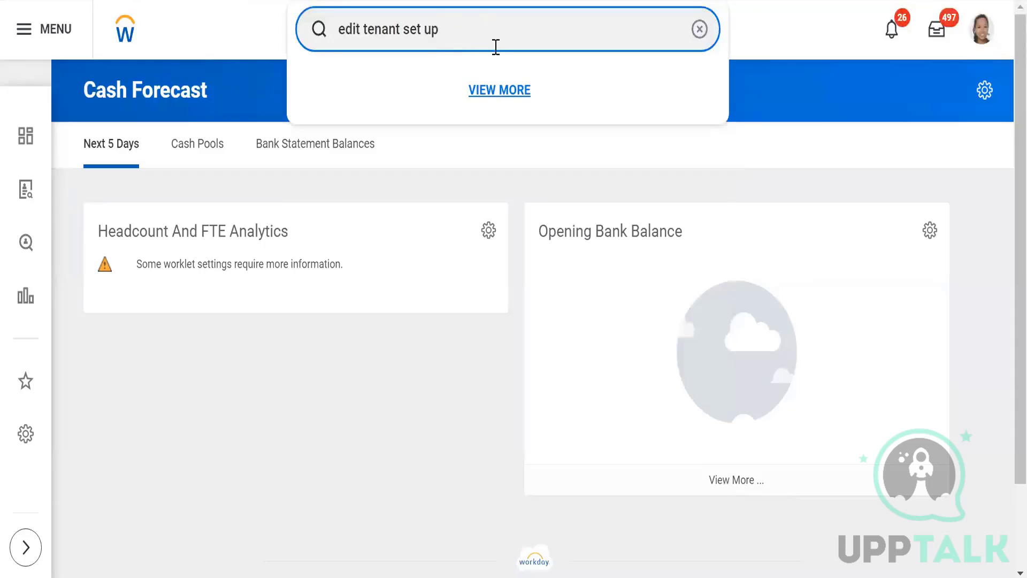
click(501, 91)
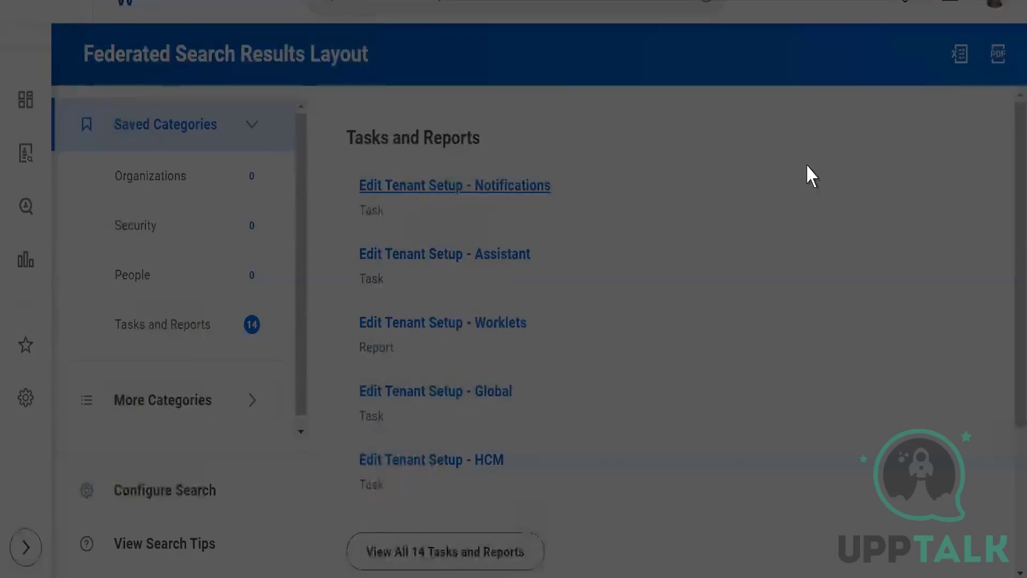
key(F5)
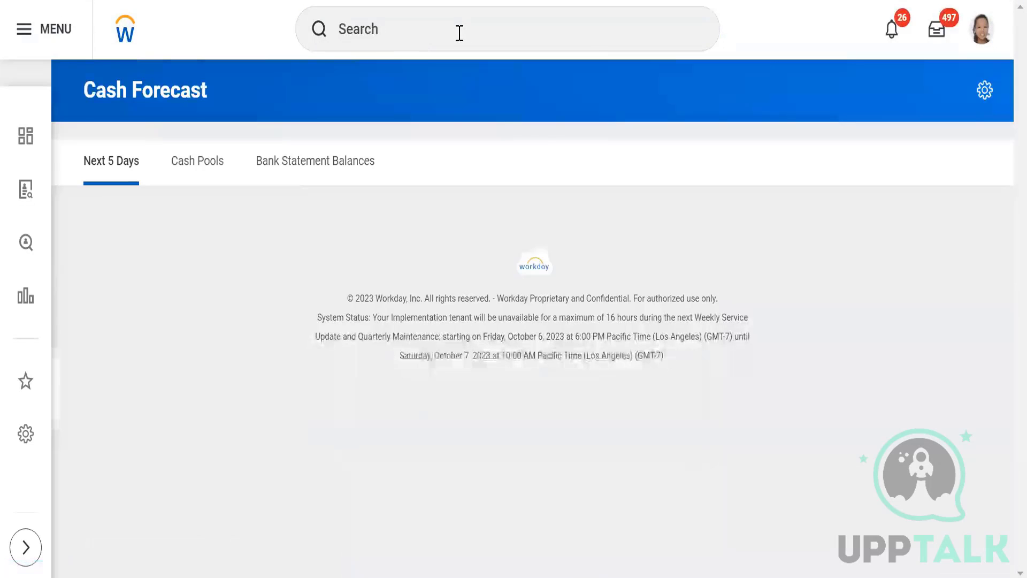
Search for "edit tenant set up -hc", view the full results, and open the Edit Tenant Setup - HCM task
click(459, 33)
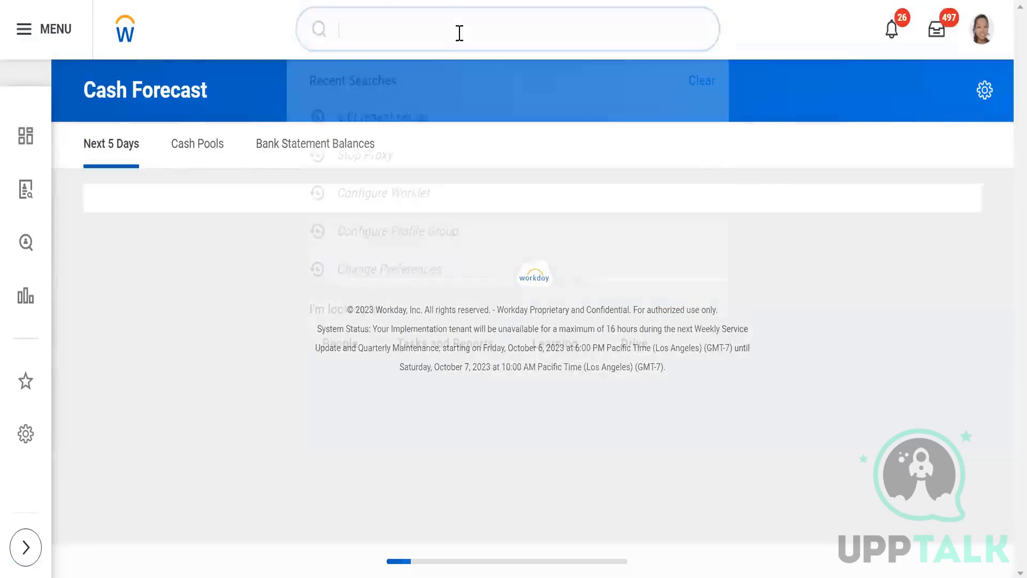
text(edit)
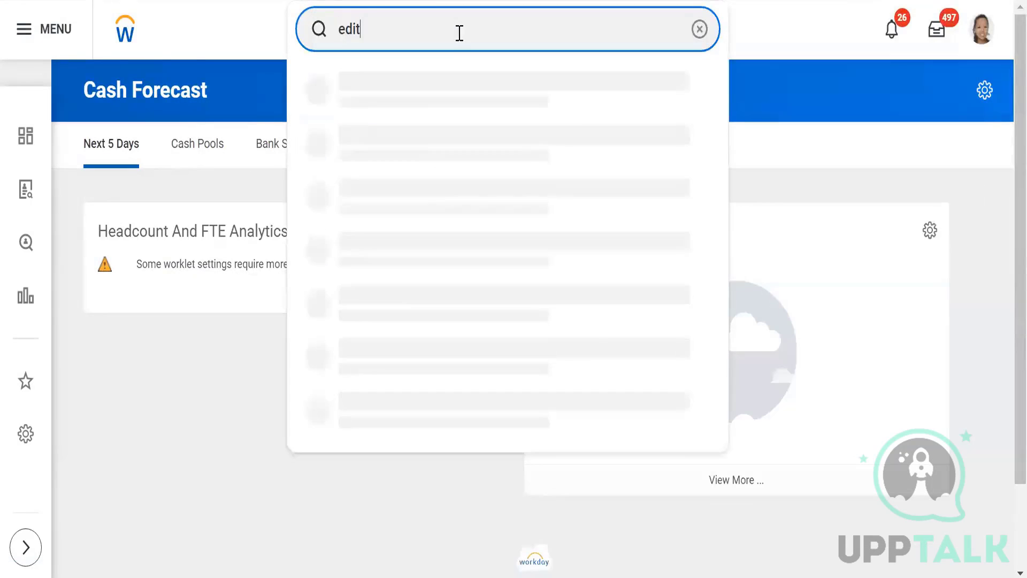
text( te)
text(nna)
key(BackSpace)
key(BackSpace)
text(a)
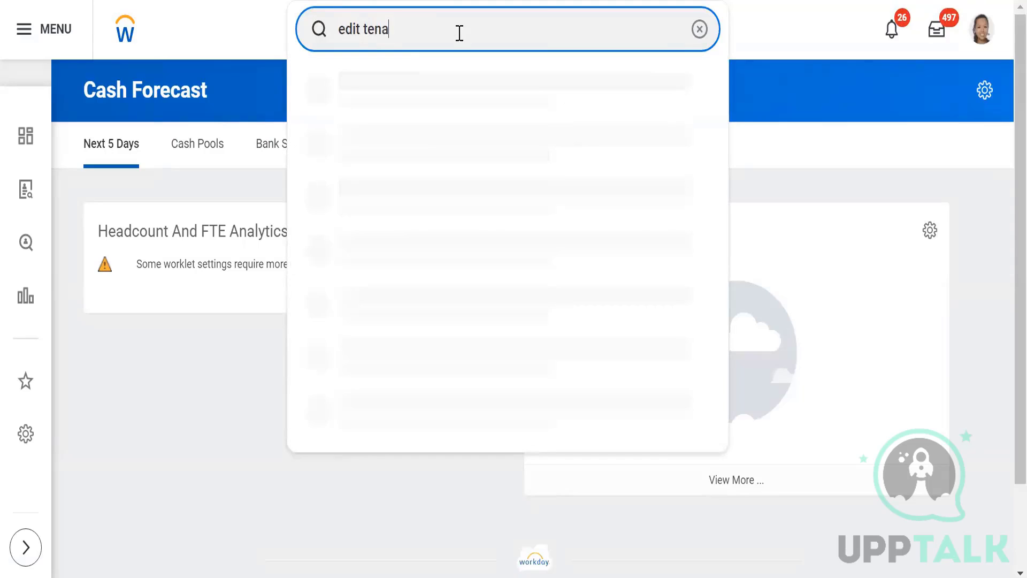
text(nt set u)
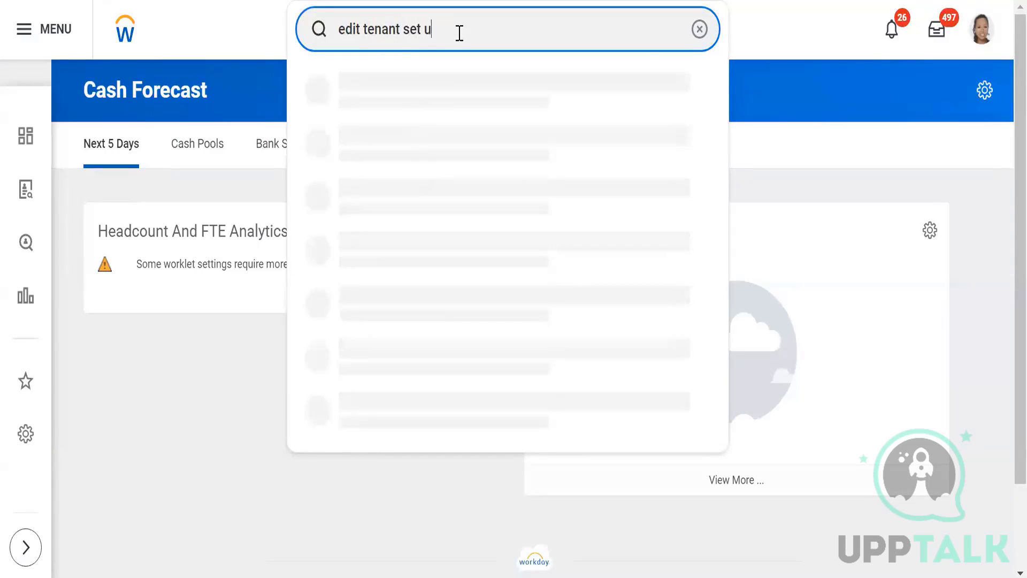
text(p -hom)
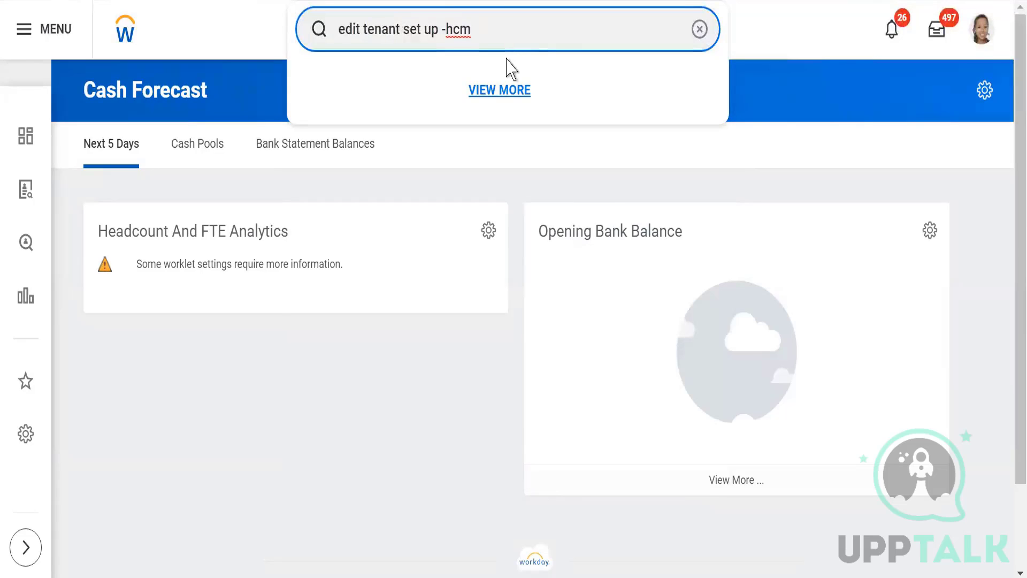
key(BackSpace)
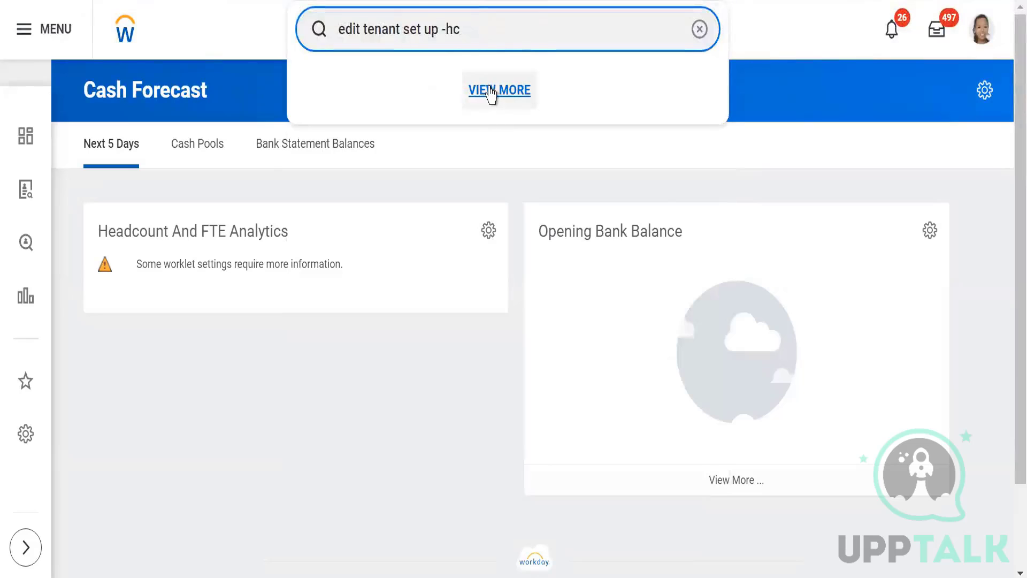
click(488, 91)
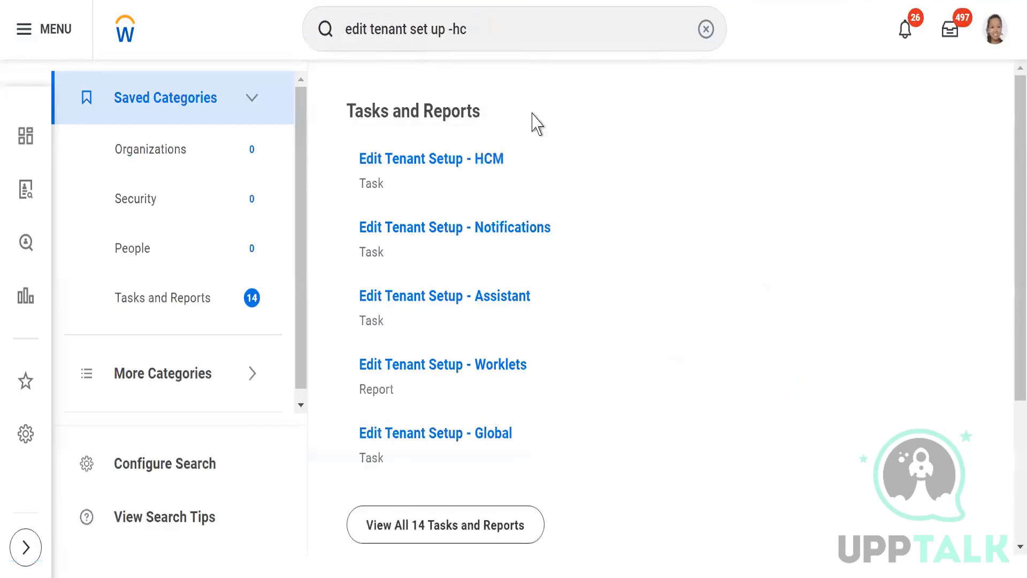
click(488, 162)
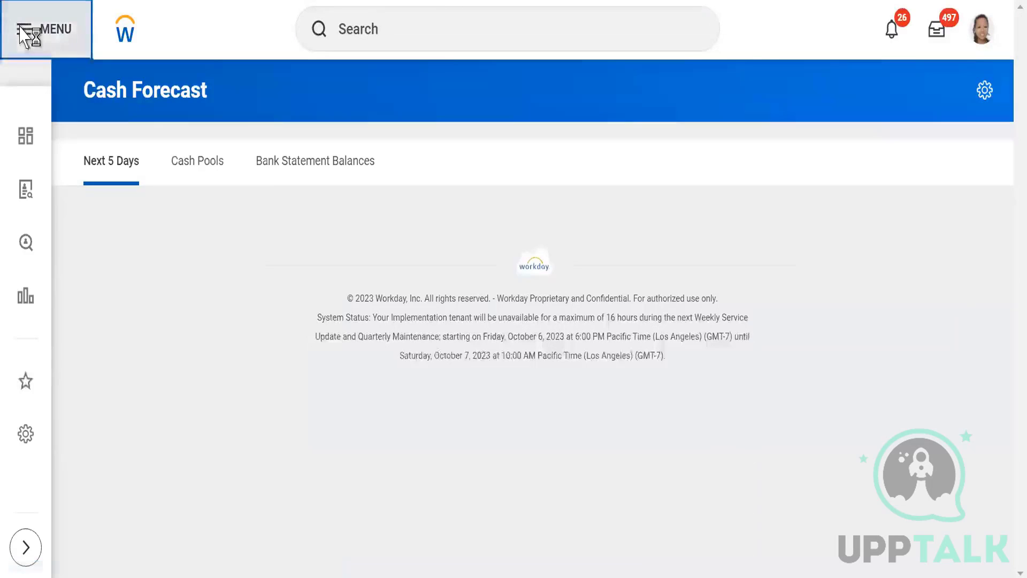
Open the recruiting dashboard and examine its cards from My Candidates down to Ready for Hire Tasks
click(23, 30)
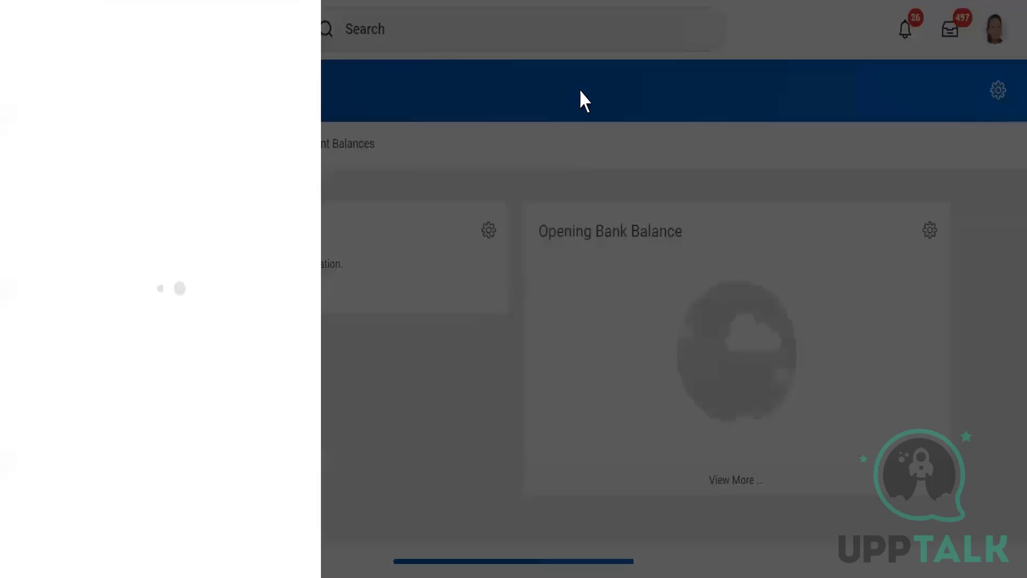
click(324, 2)
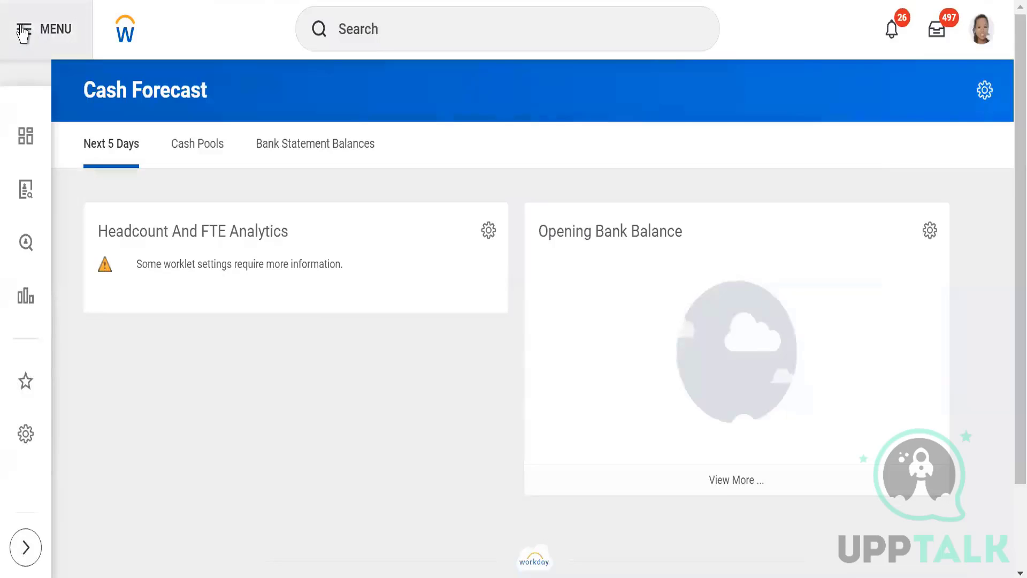
click(23, 145)
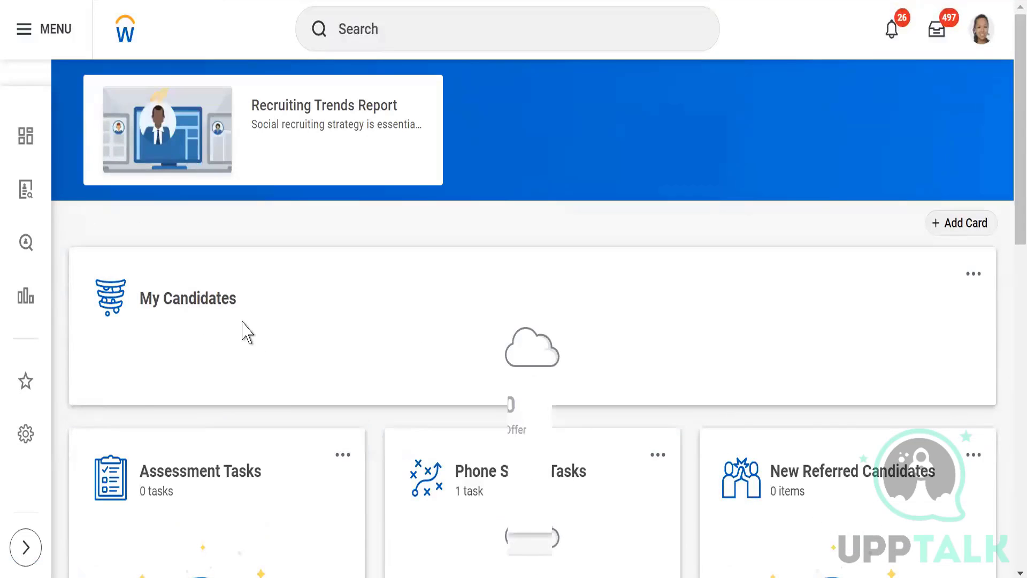
scroll(281, 334, down, 5)
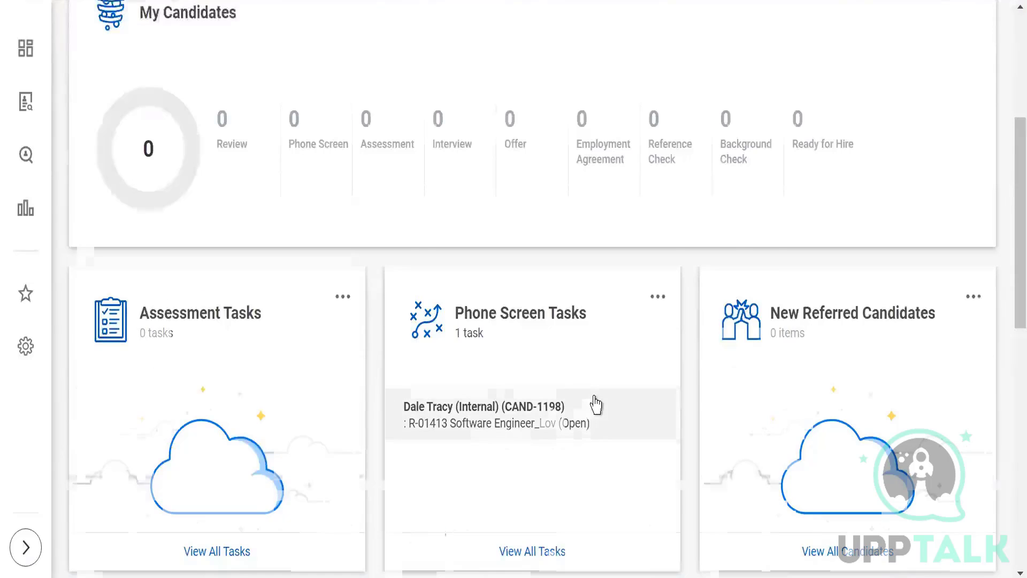
scroll(597, 405, down, 7)
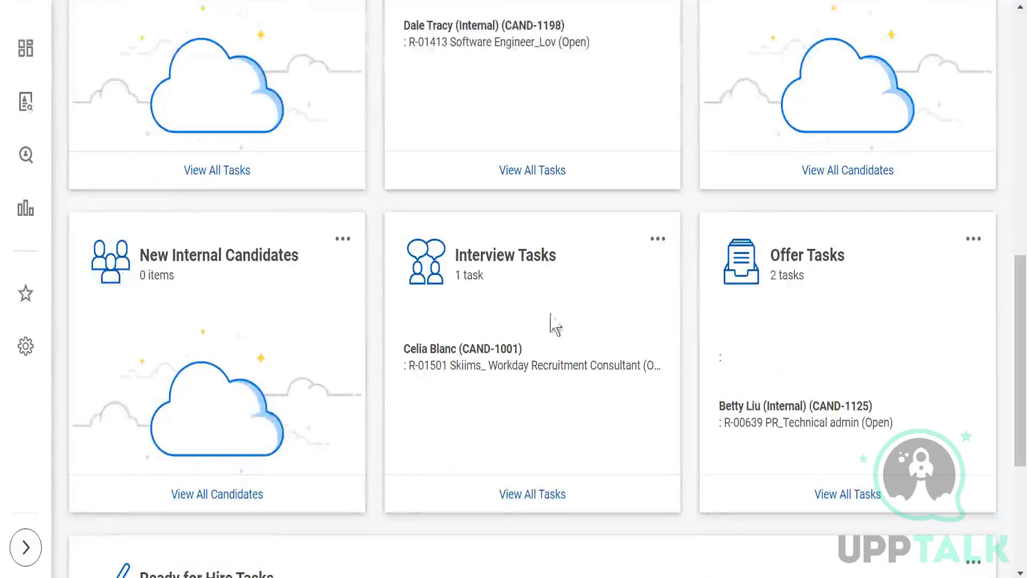
scroll(607, 322, down, 3)
scroll(603, 319, down, 2)
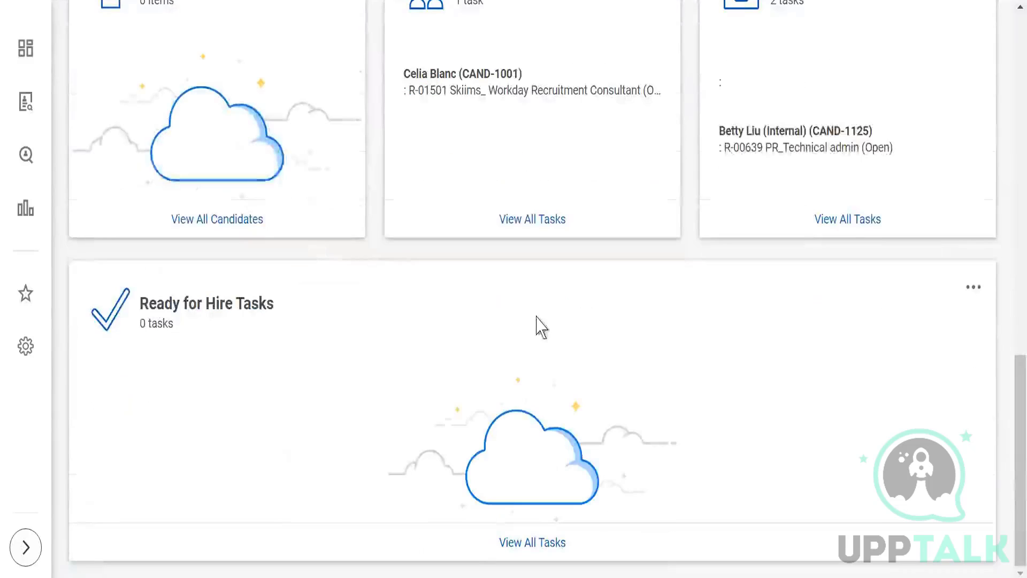
scroll(312, 374, up, 20)
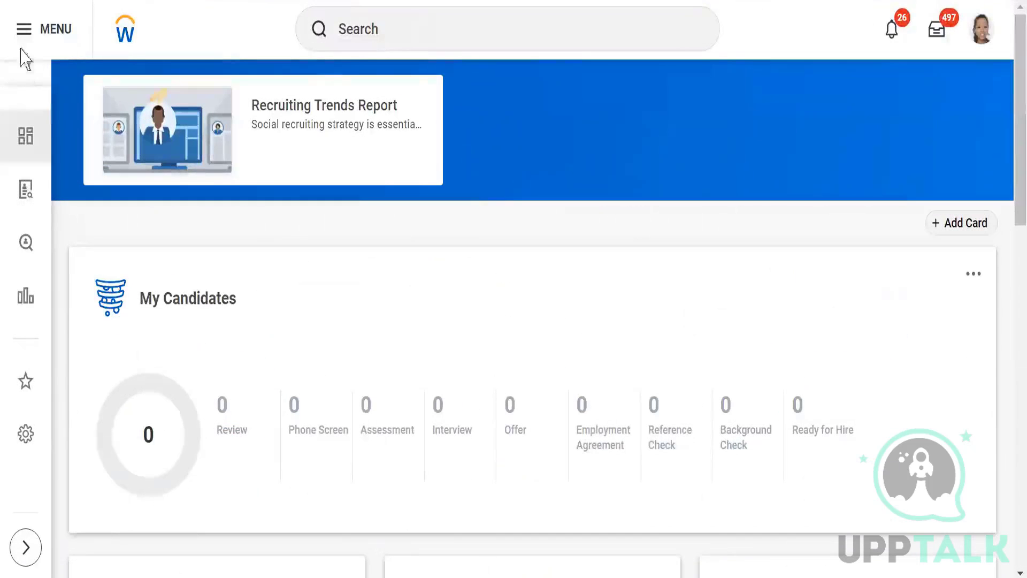
Look through the saved apps in the global menu, and read the Recruiting Trends Report announcement on the recruiting dashboard
click(23, 34)
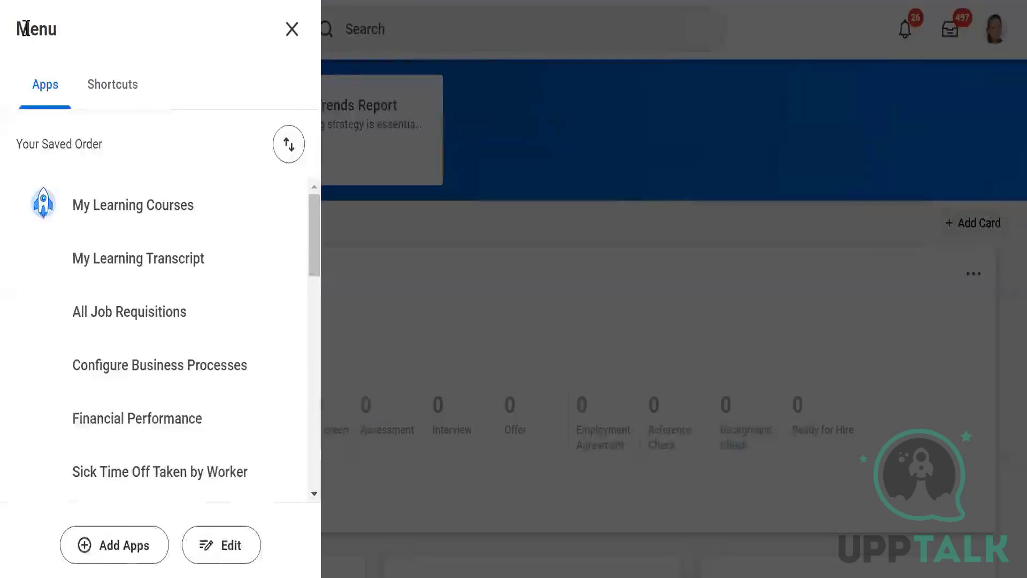
scroll(120, 326, down, 9)
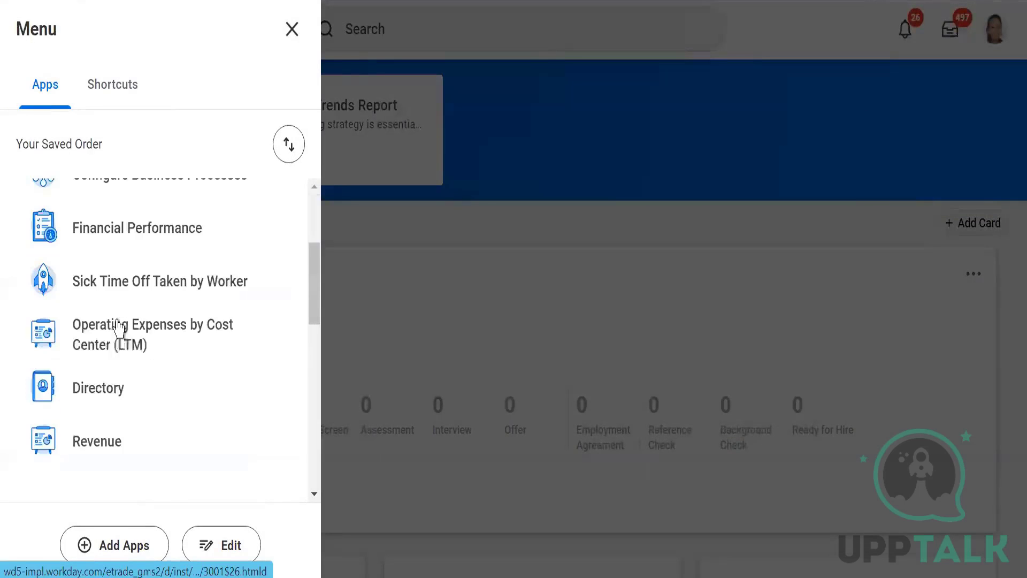
scroll(112, 367, down, 6)
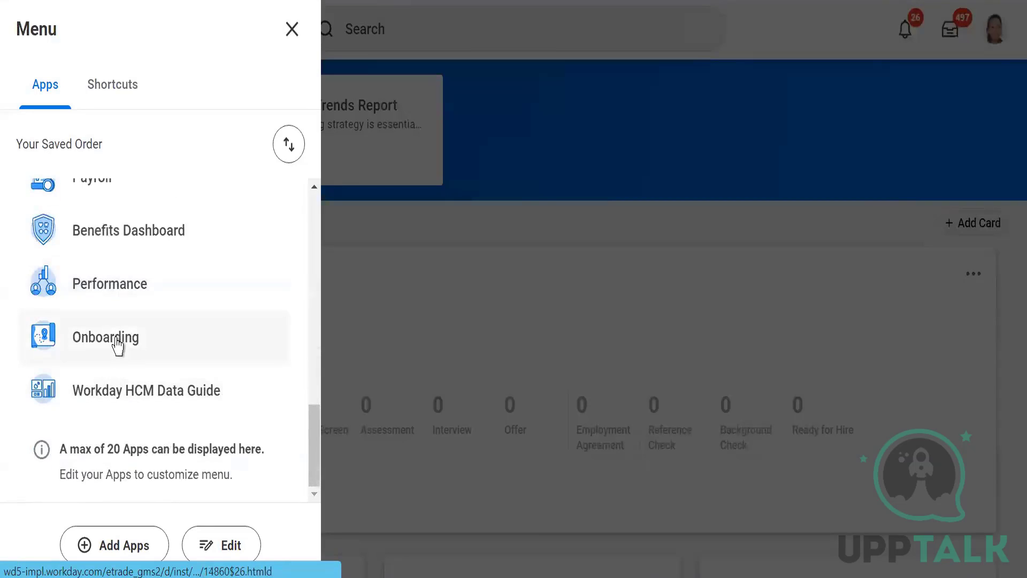
scroll(118, 345, up, 15)
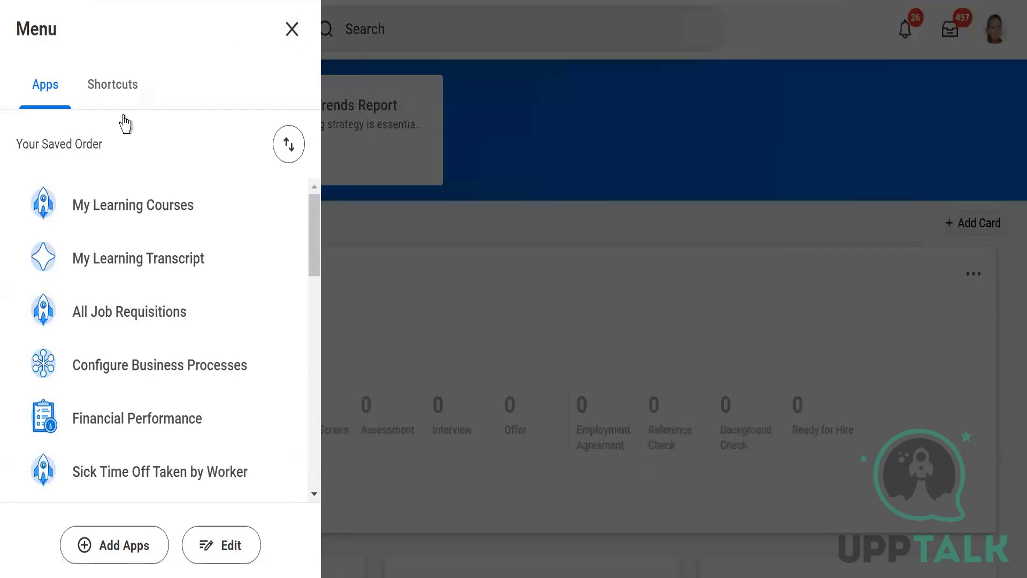
click(576, 190)
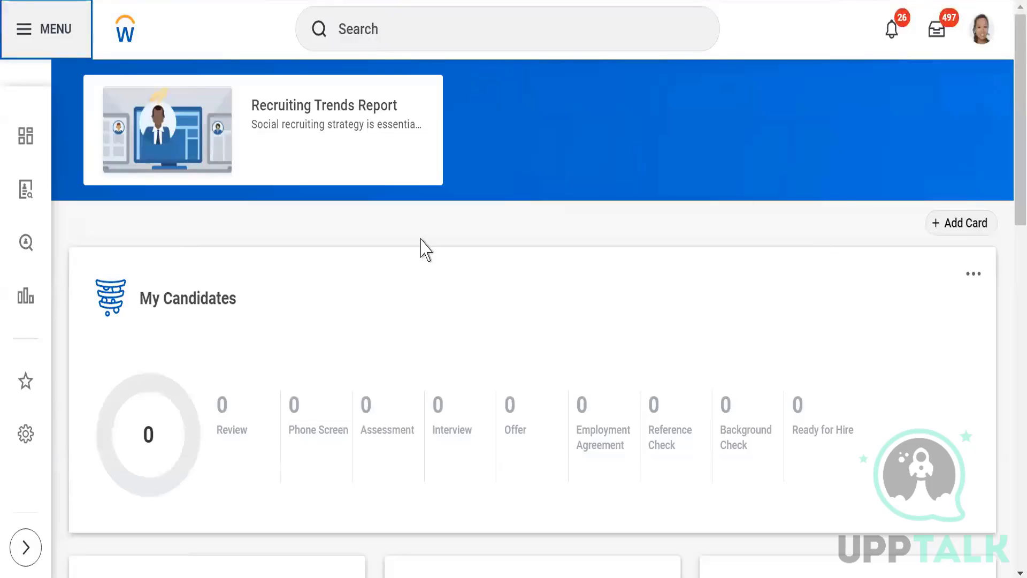
click(347, 122)
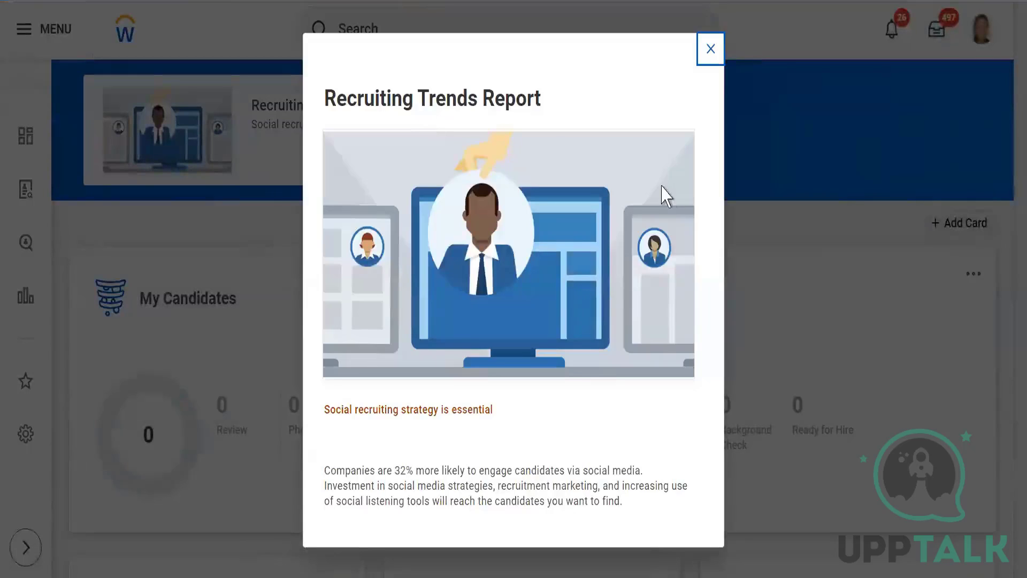
click(710, 52)
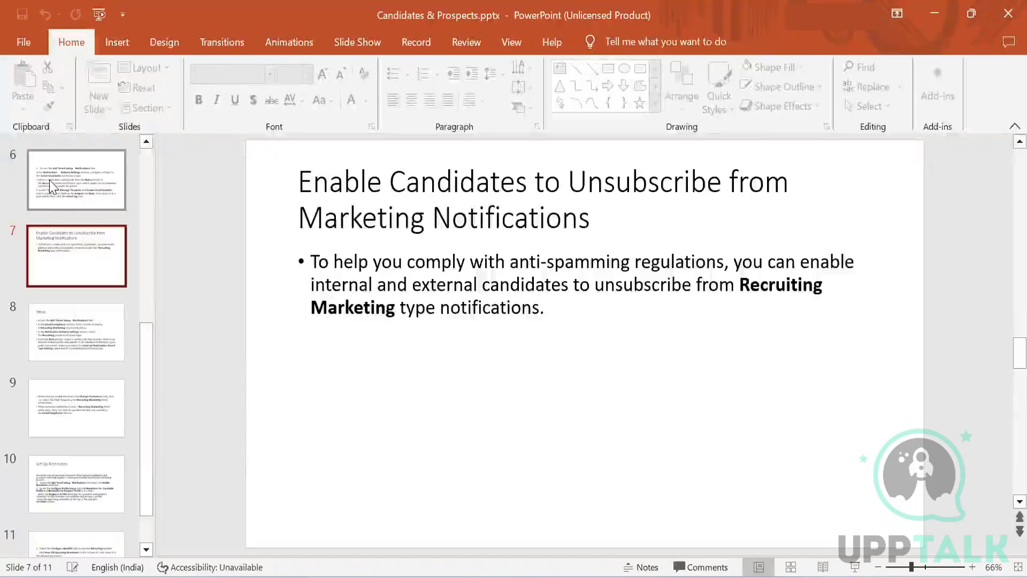
Switch to Candidates & Prospects.pptx in PowerPoint and go back through slides 6, 5 and 4 to slide 3 on custom reference IDs
click(53, 184)
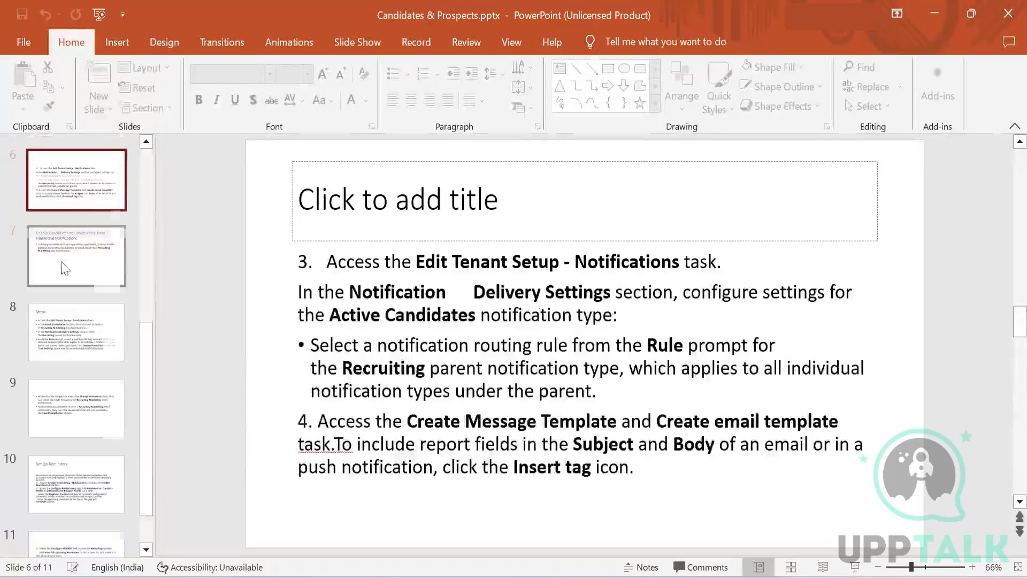
scroll(70, 278, up, 3)
click(78, 246)
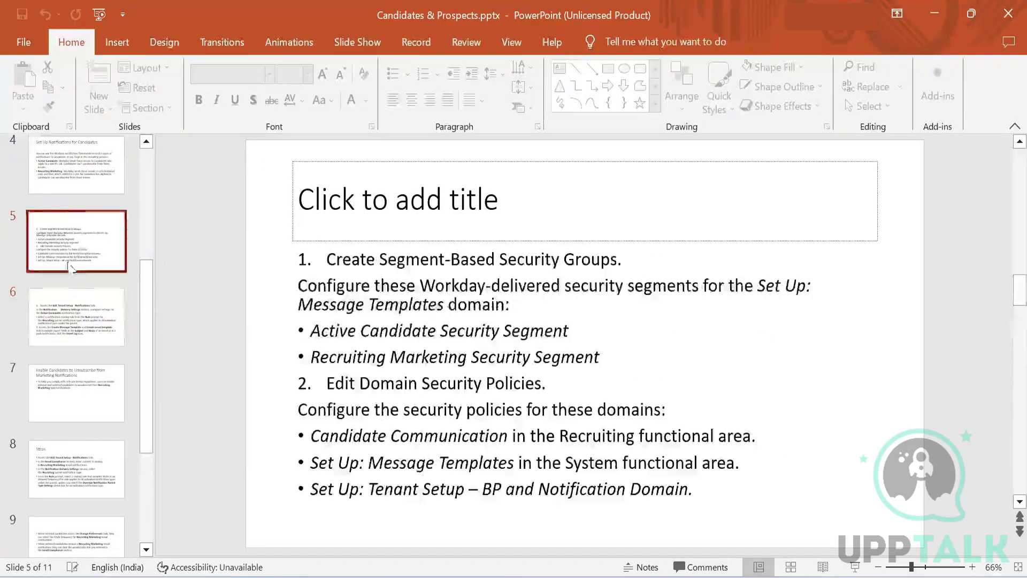
click(63, 177)
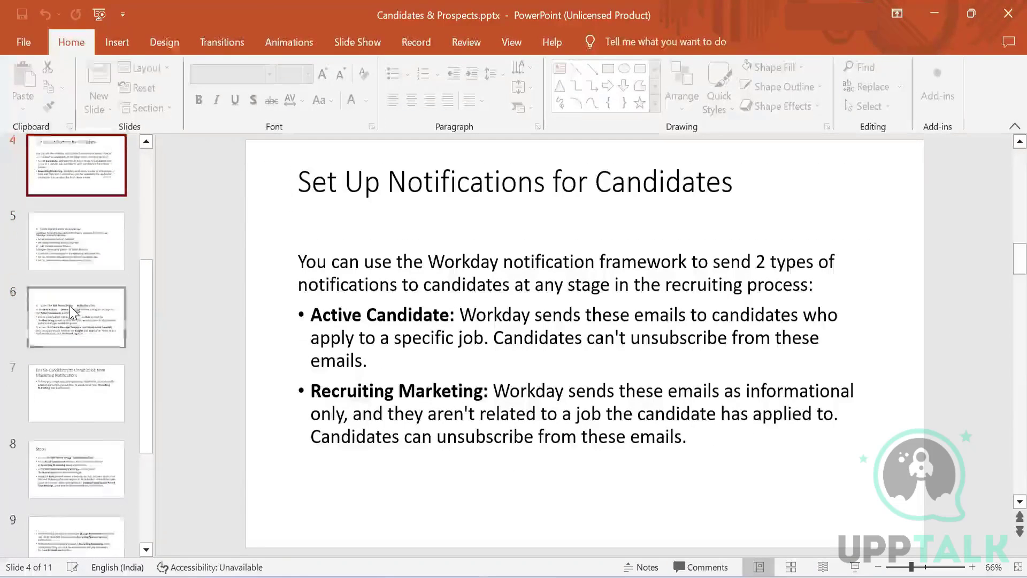
scroll(70, 306, up, 2)
click(85, 266)
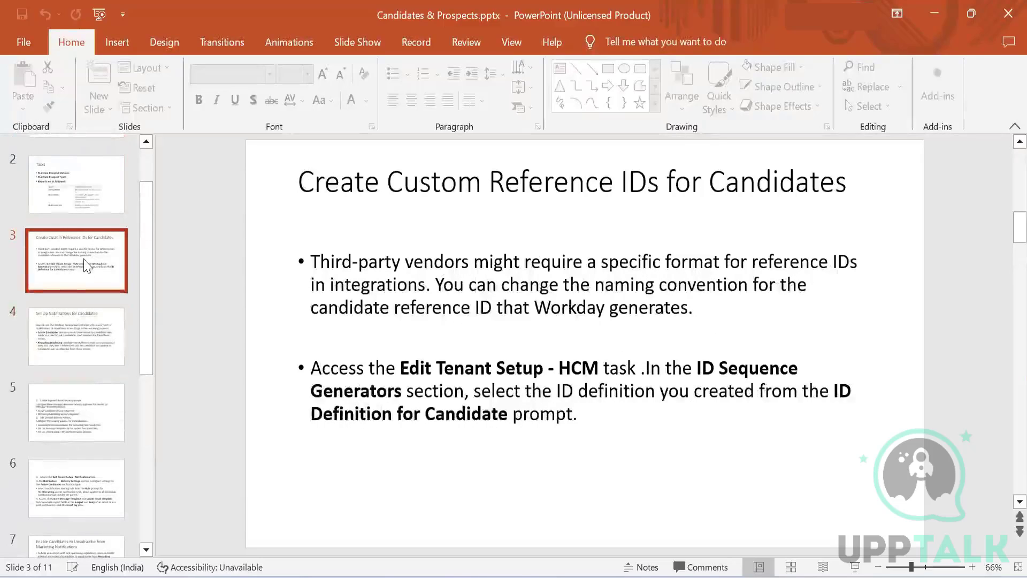